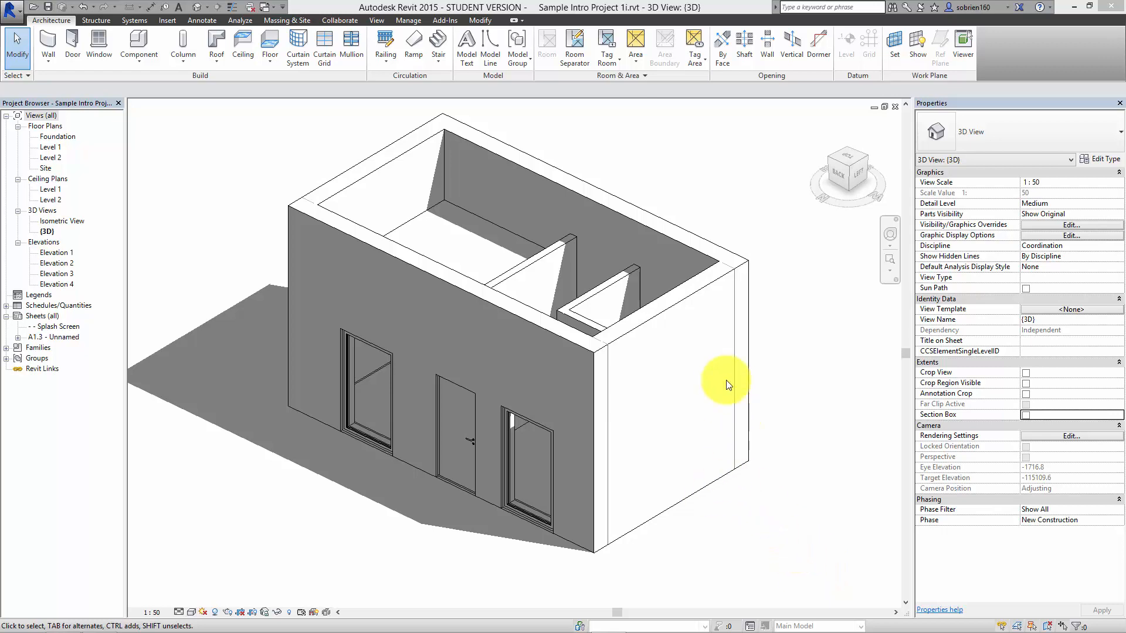
middle_drag(793, 417, 779, 410)
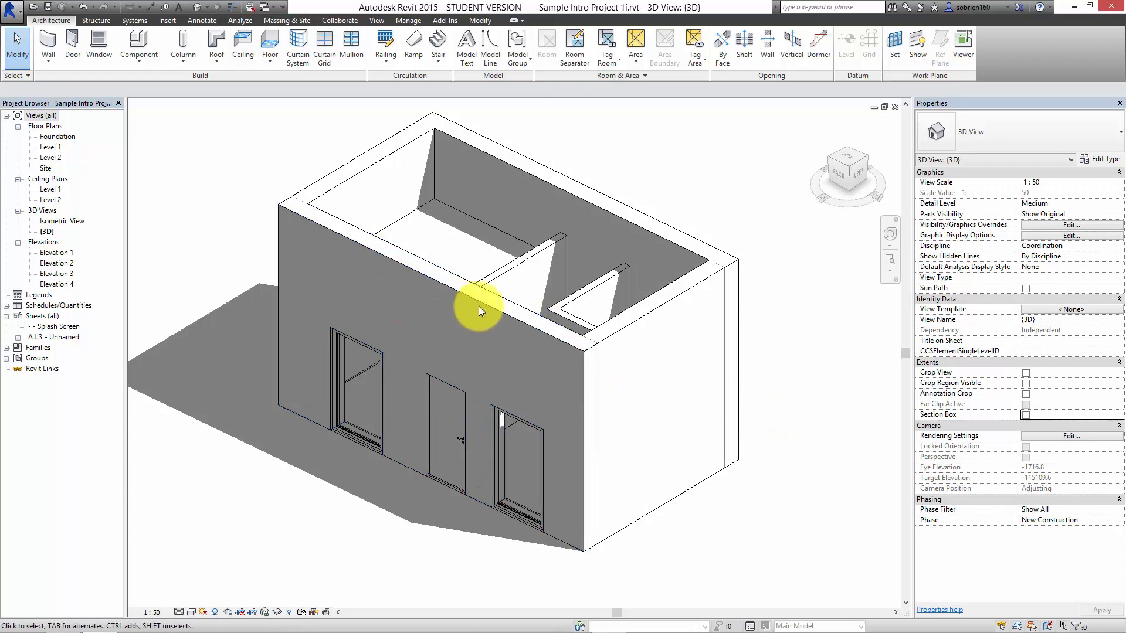
middle_drag(683, 359, 647, 365)
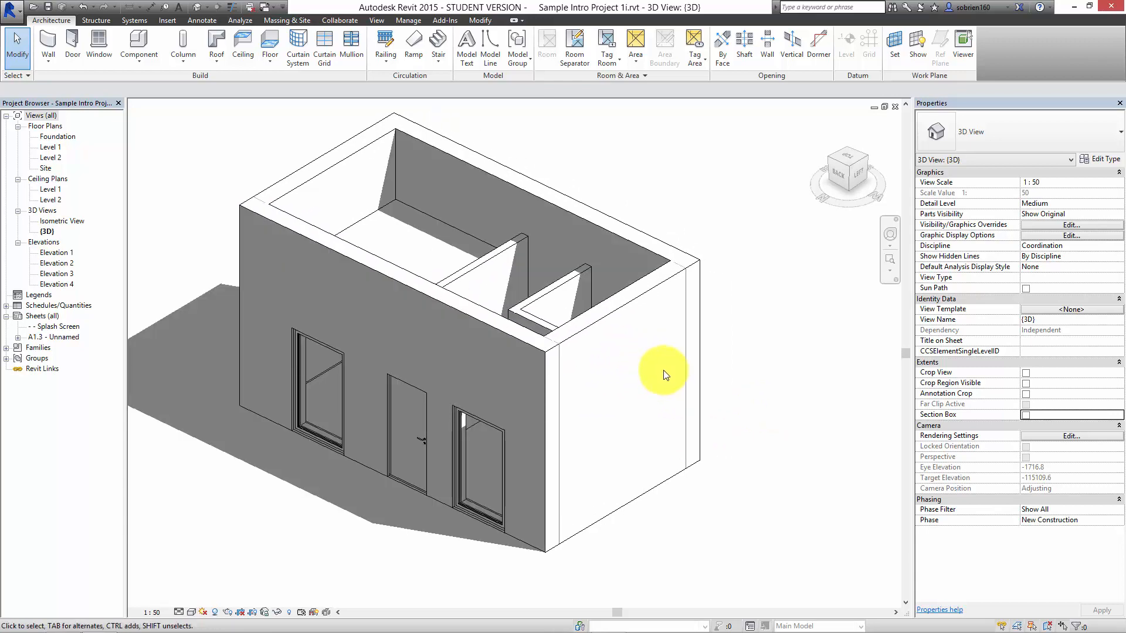
mouse_move(711, 350)
middle_down()
mouse_move(752, 376)
mouse_move(736, 364)
middle_up()
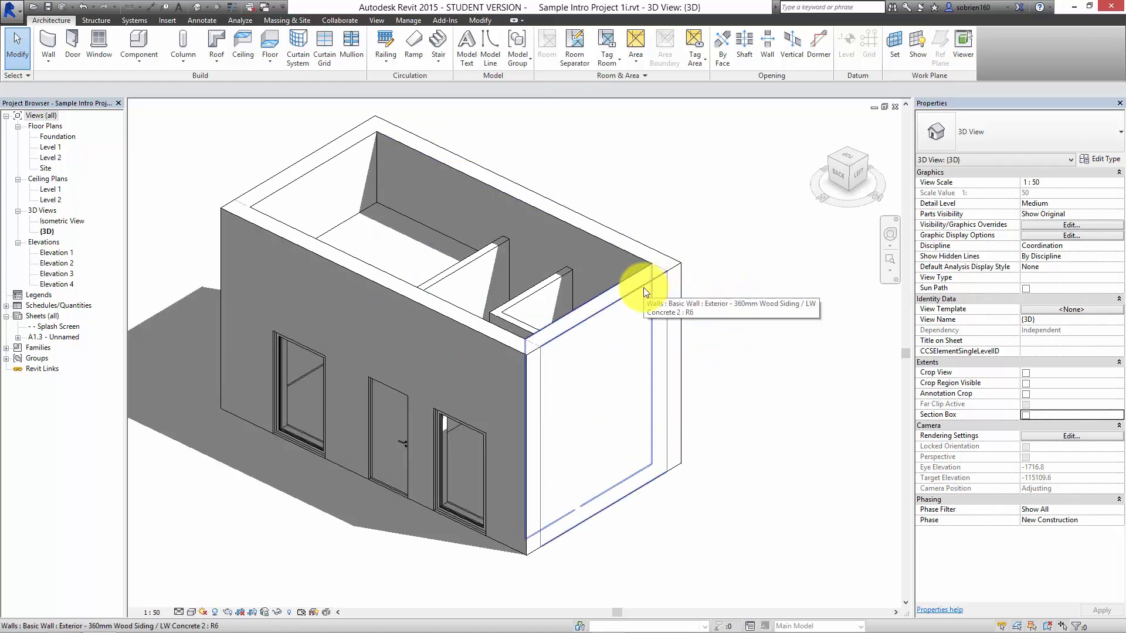
middle_drag(582, 334, 591, 314)
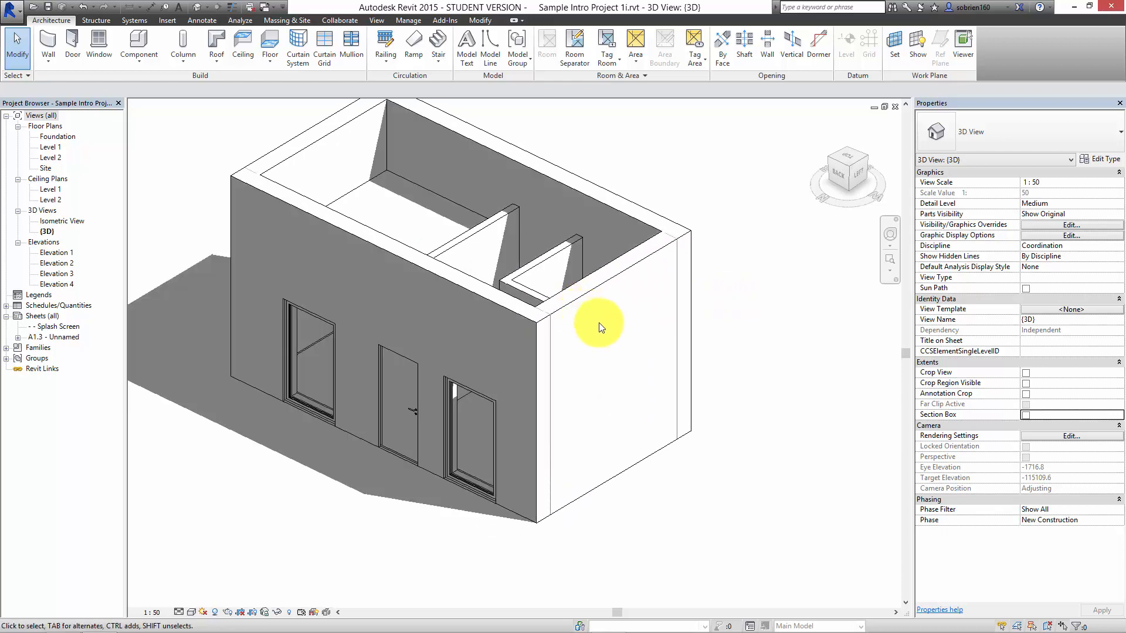
click(609, 283)
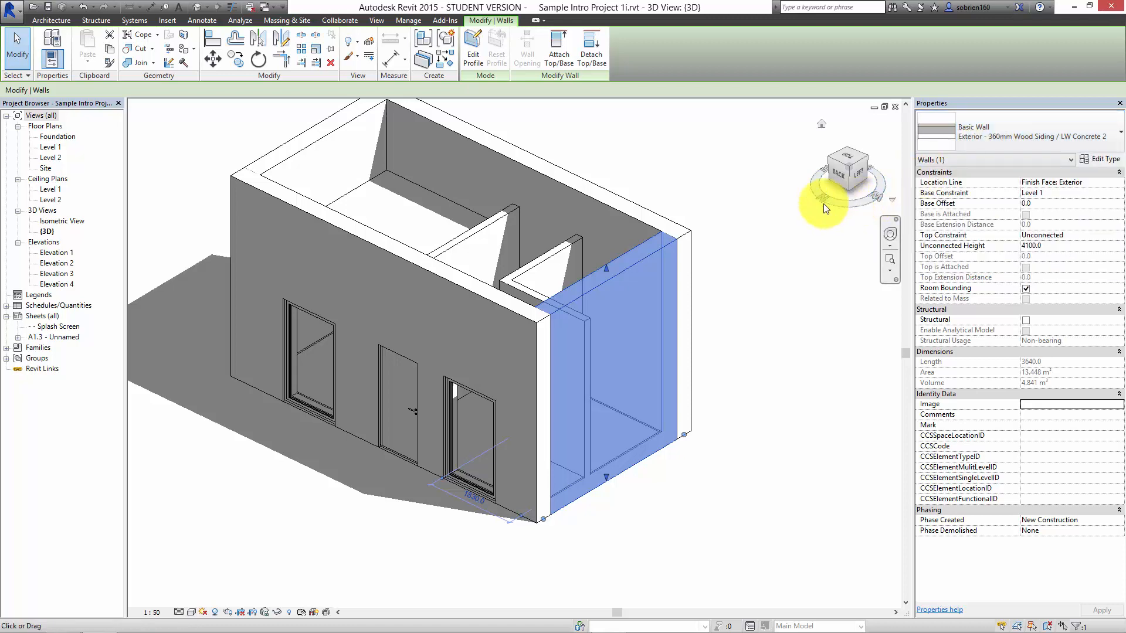
click(1096, 138)
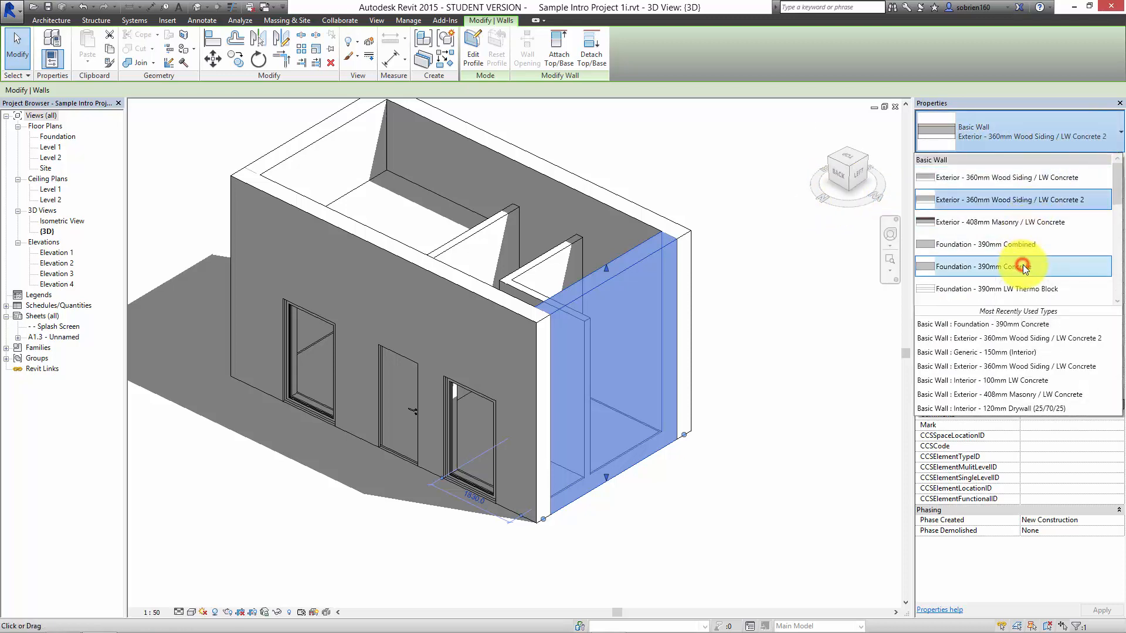
key(Escape)
key(Escape)
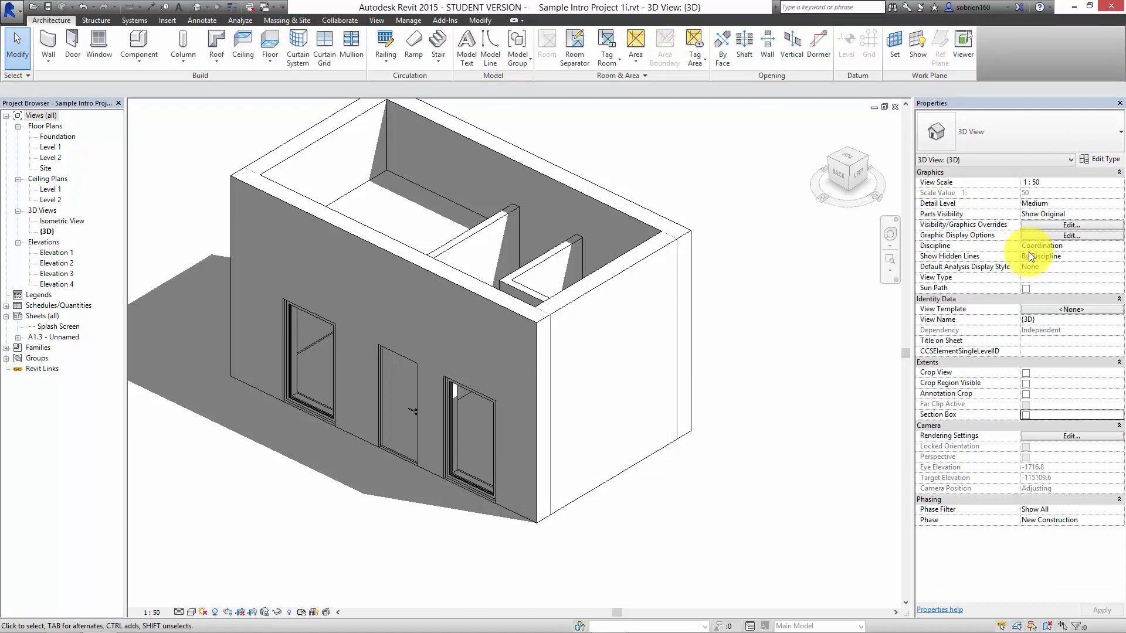
- Select the whole chain of four connected exterior walls and change their type to Generic - 350mm (Exterior)
click(651, 256)
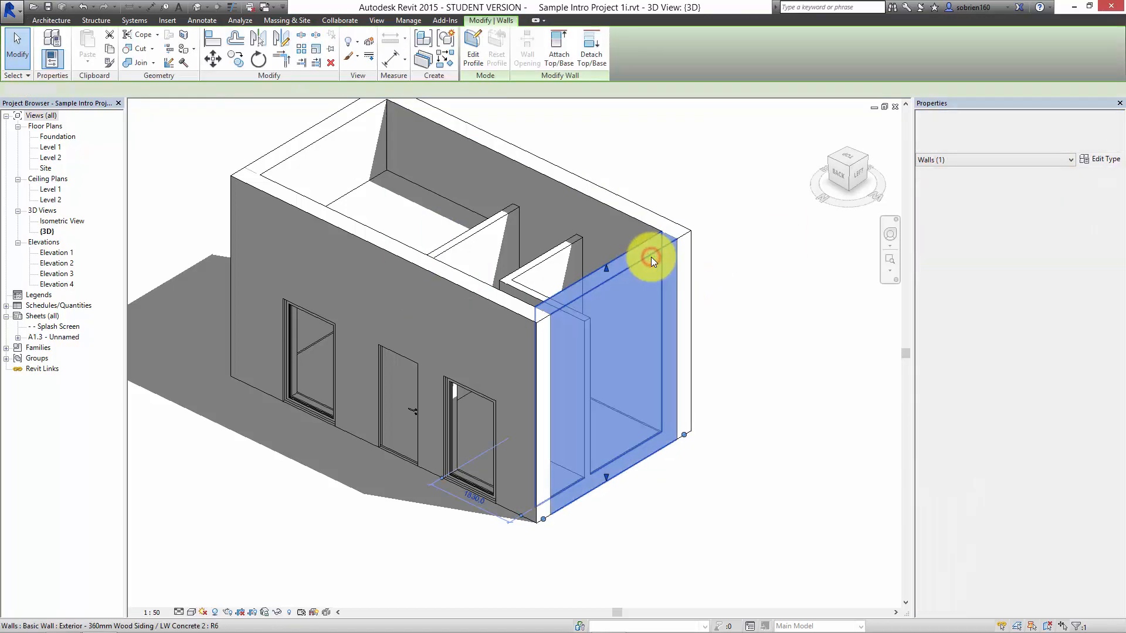
key(Escape)
key(Tab)
click(650, 256)
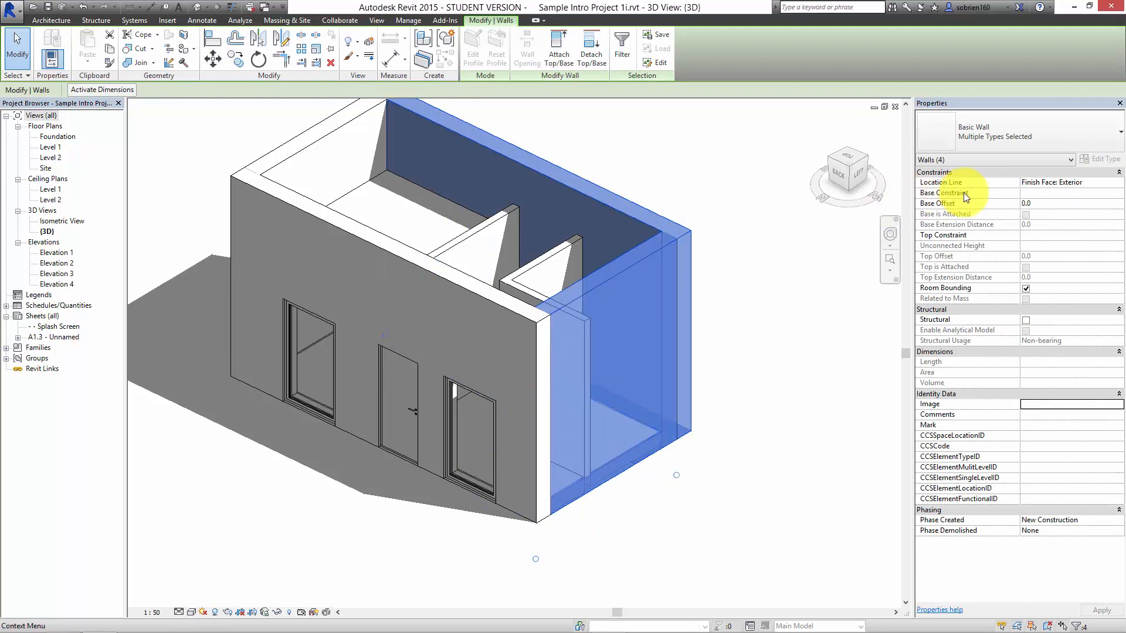
click(1064, 138)
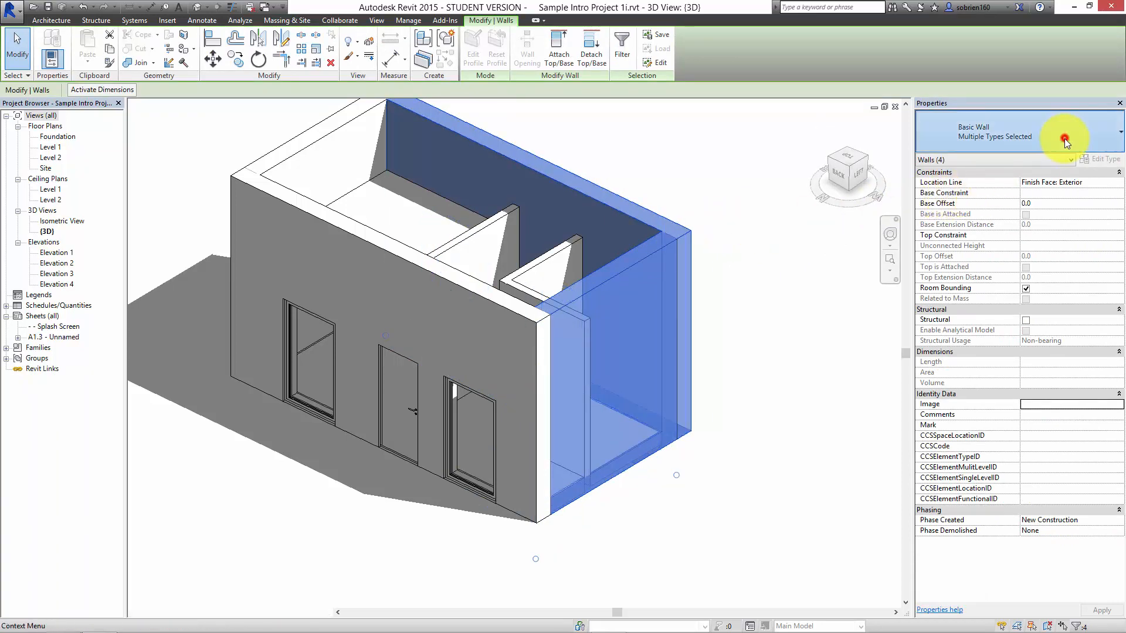
drag(1116, 189, 1118, 235)
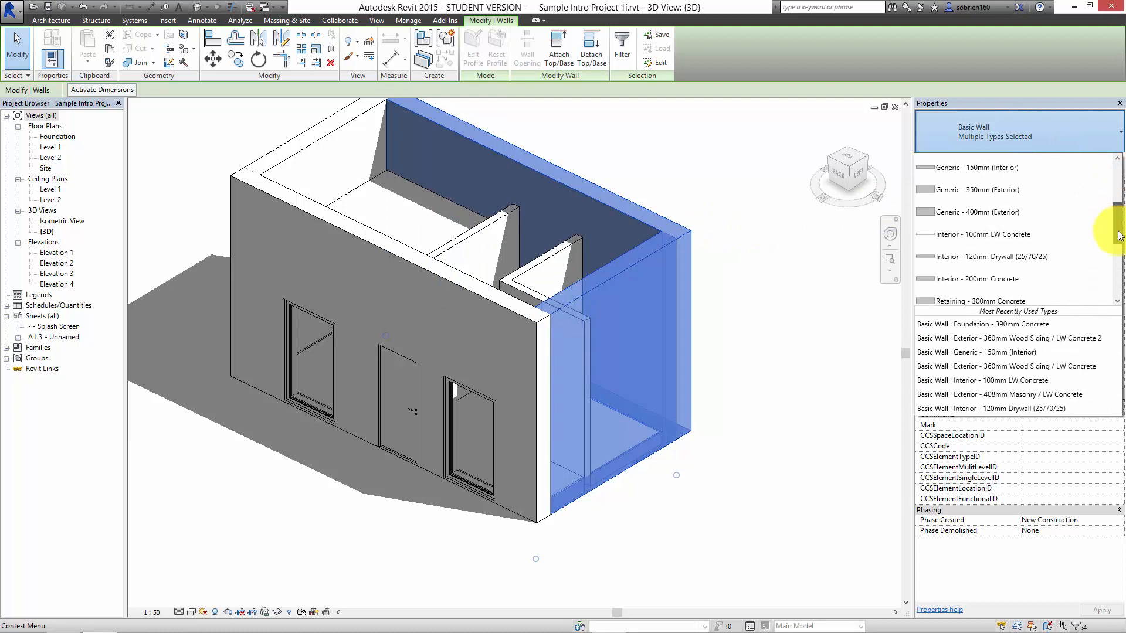
click(1013, 198)
click(784, 296)
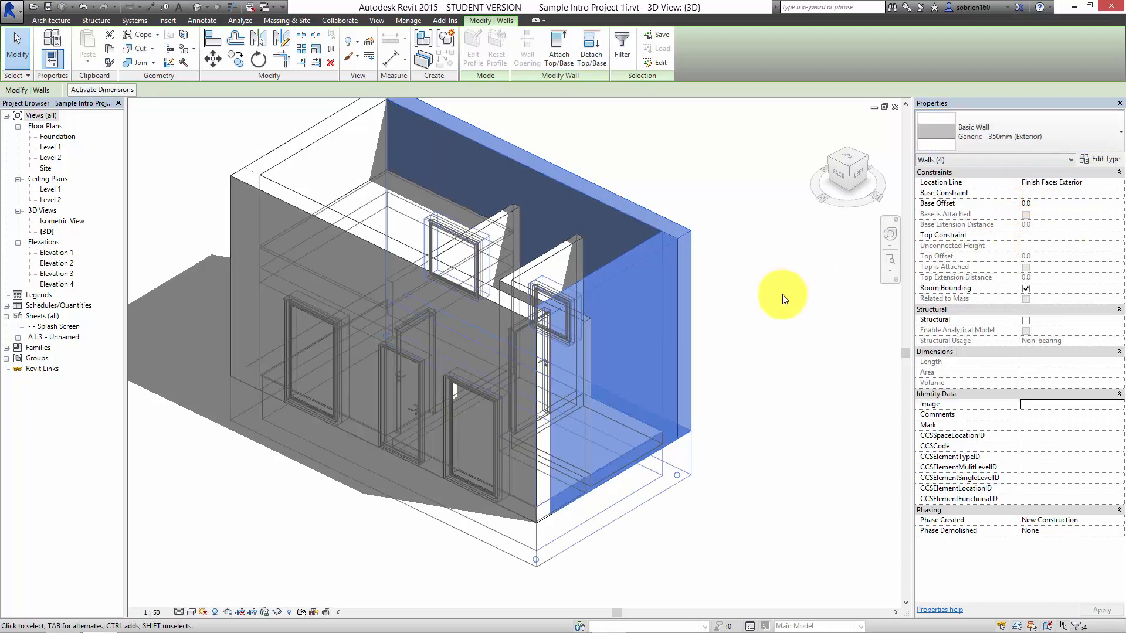
- Duplicate the type of the windowless end wall and name the new type Sample Wall
click(657, 251)
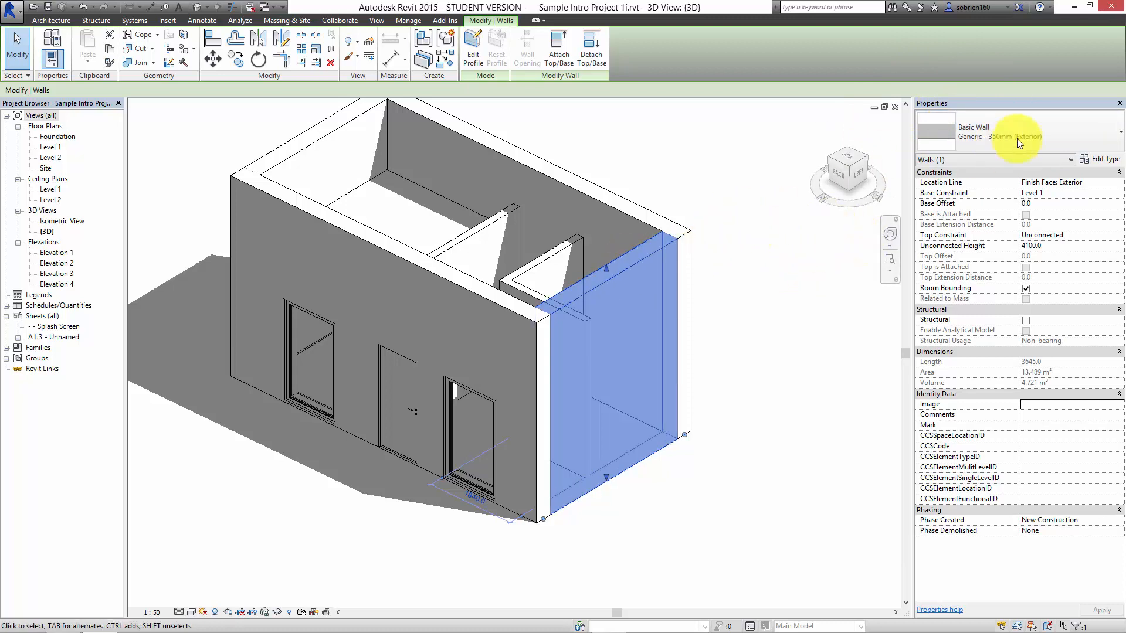
click(1100, 161)
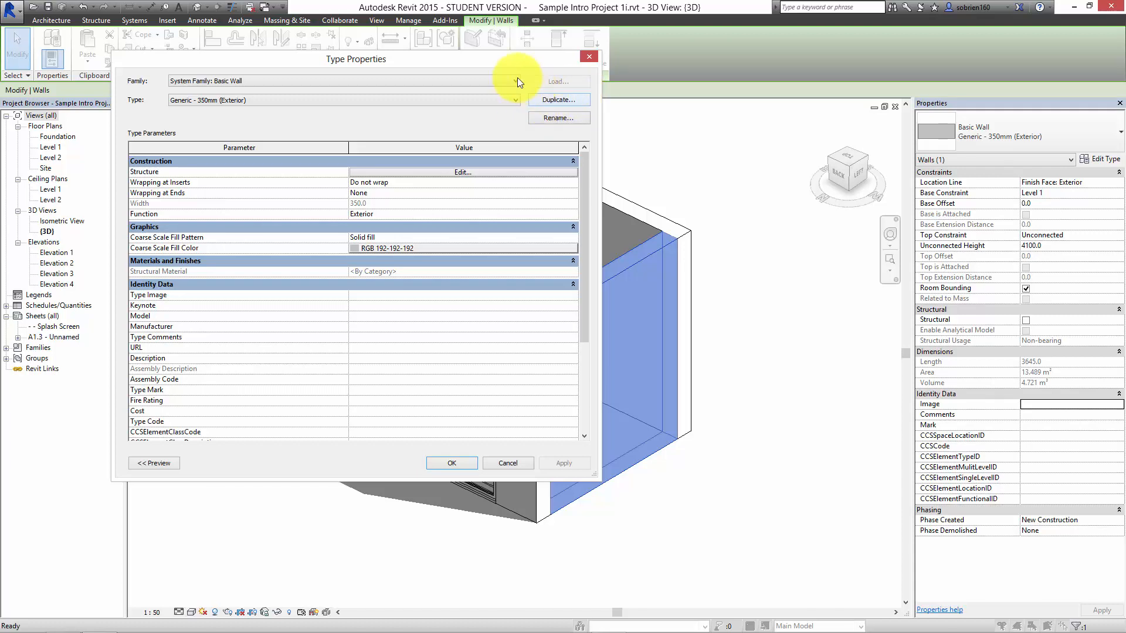
drag(532, 59, 637, 71)
click(648, 113)
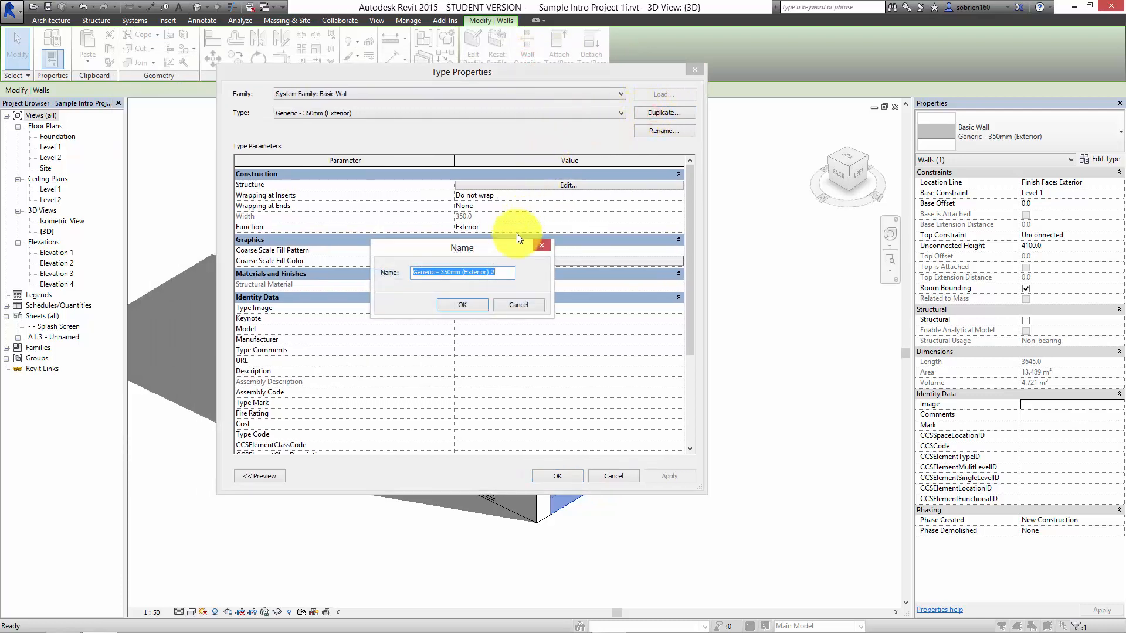
text(Sample Wall)
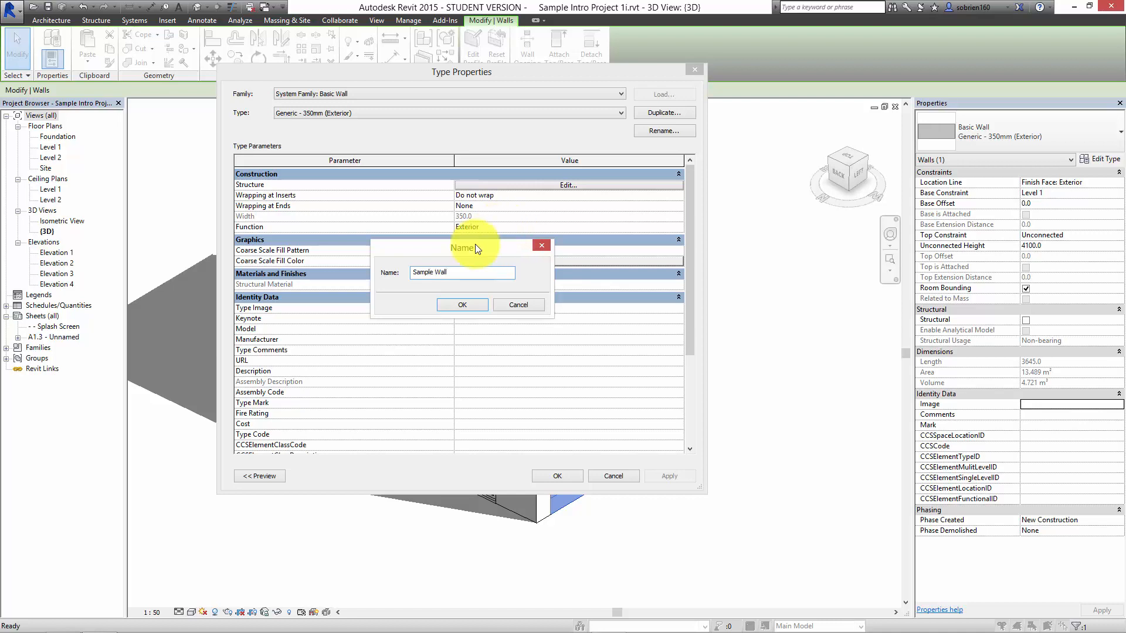
click(473, 303)
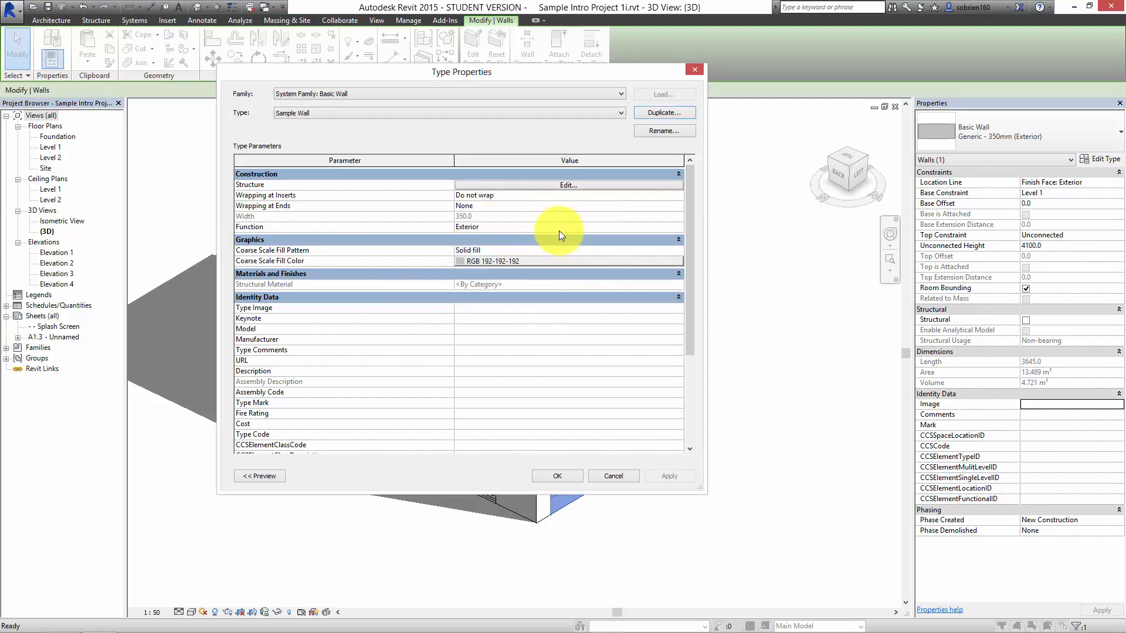
- Insert four new layers above the existing structure layer in the Sample Wall assembly and show the preview
click(561, 185)
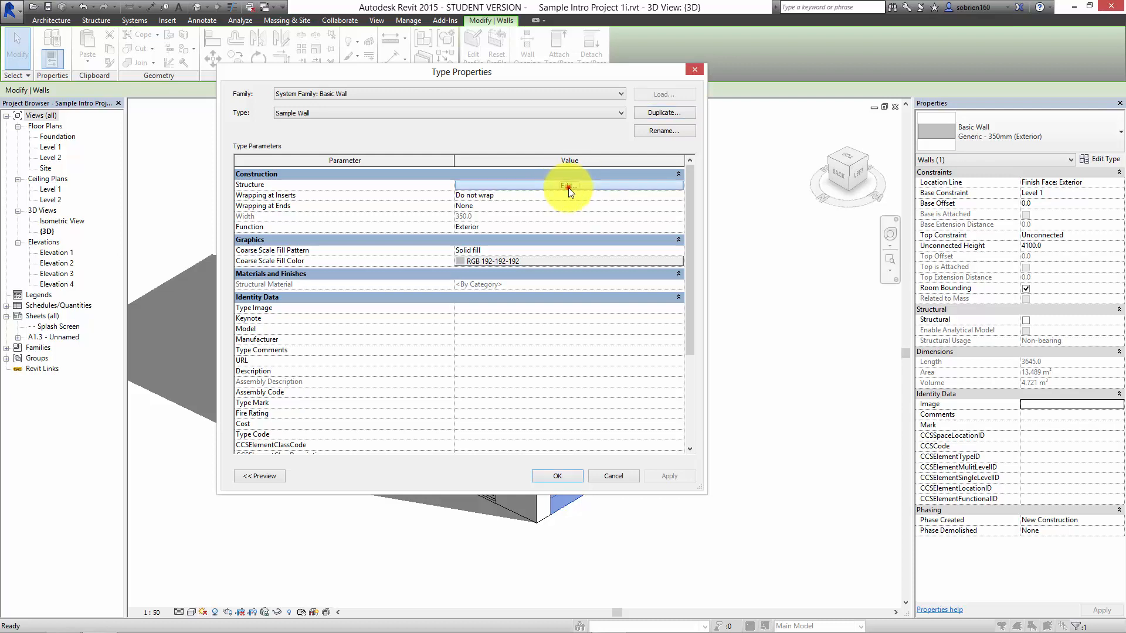
drag(562, 84, 634, 92)
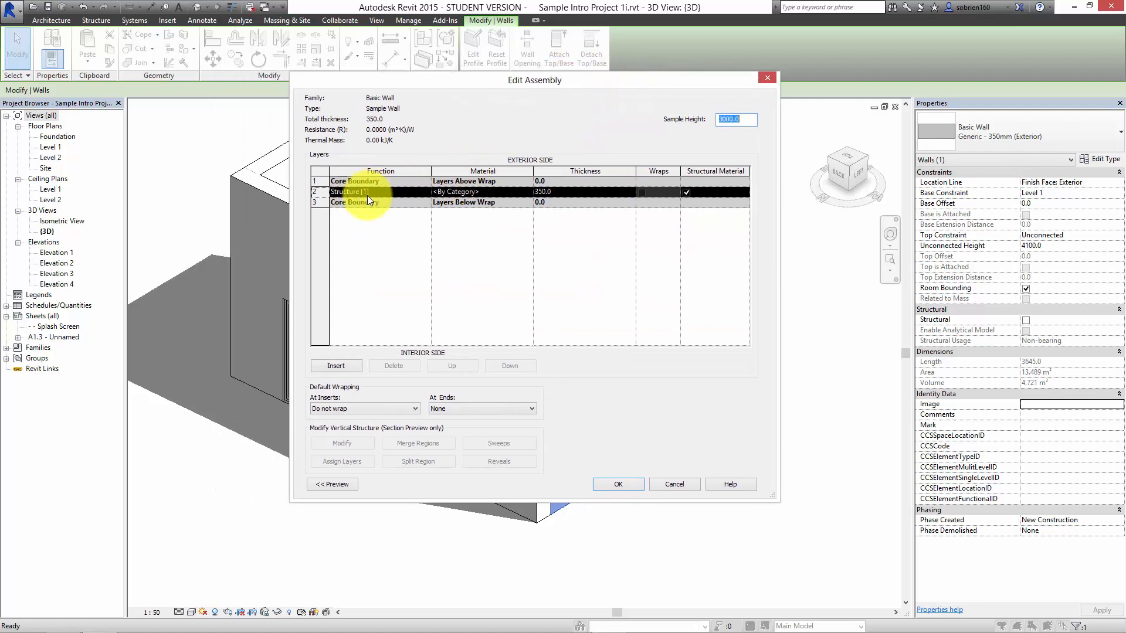
click(337, 366)
click(337, 366)
click(337, 366)
click(337, 365)
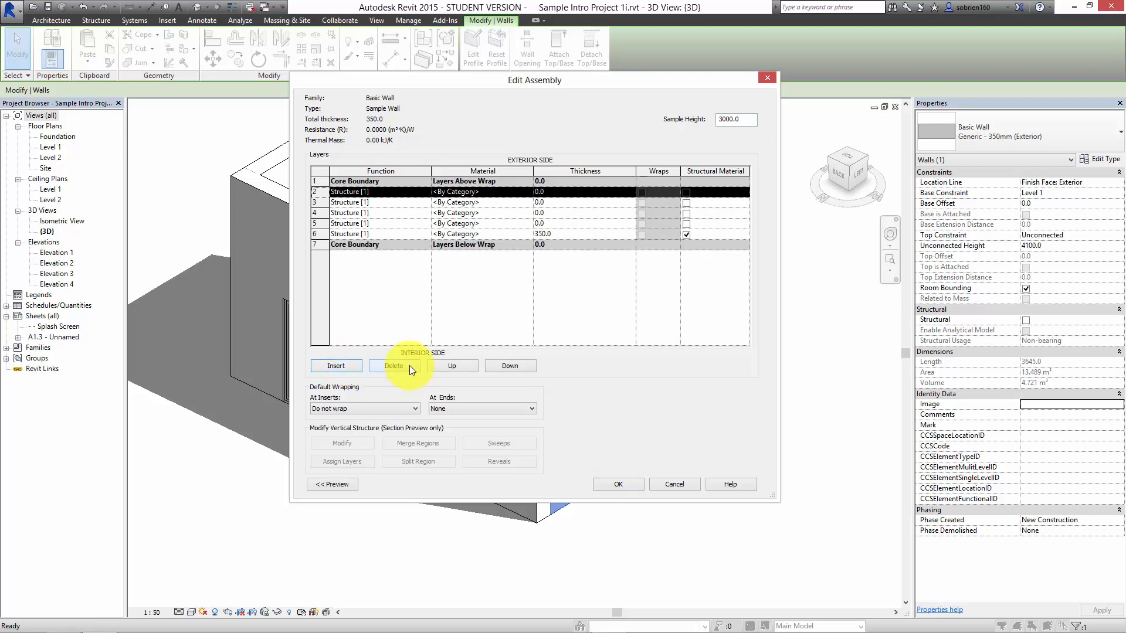
click(336, 484)
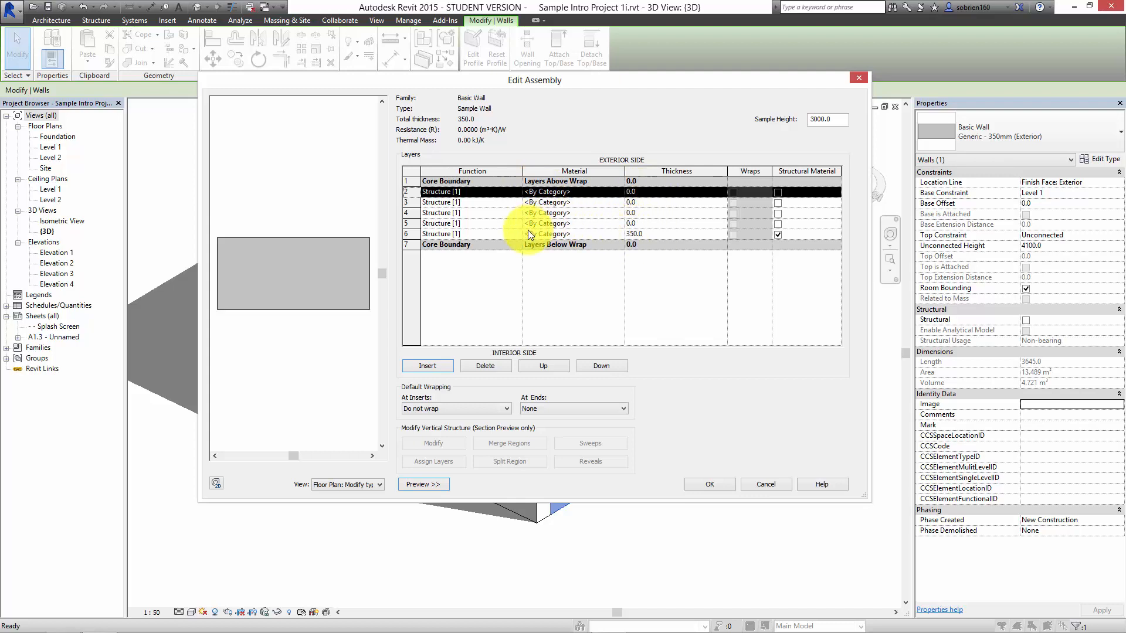
- Set the thickness of the original Structure [1] layer, just above the lower core boundary, to 100 mm
click(632, 234)
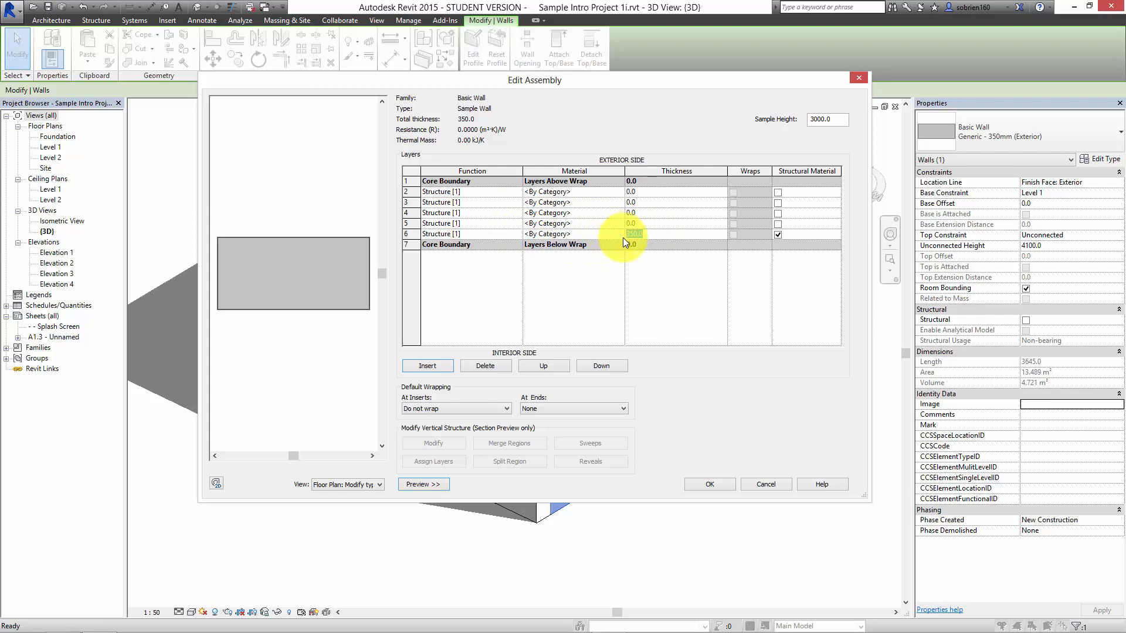
text(100)
key(Return)
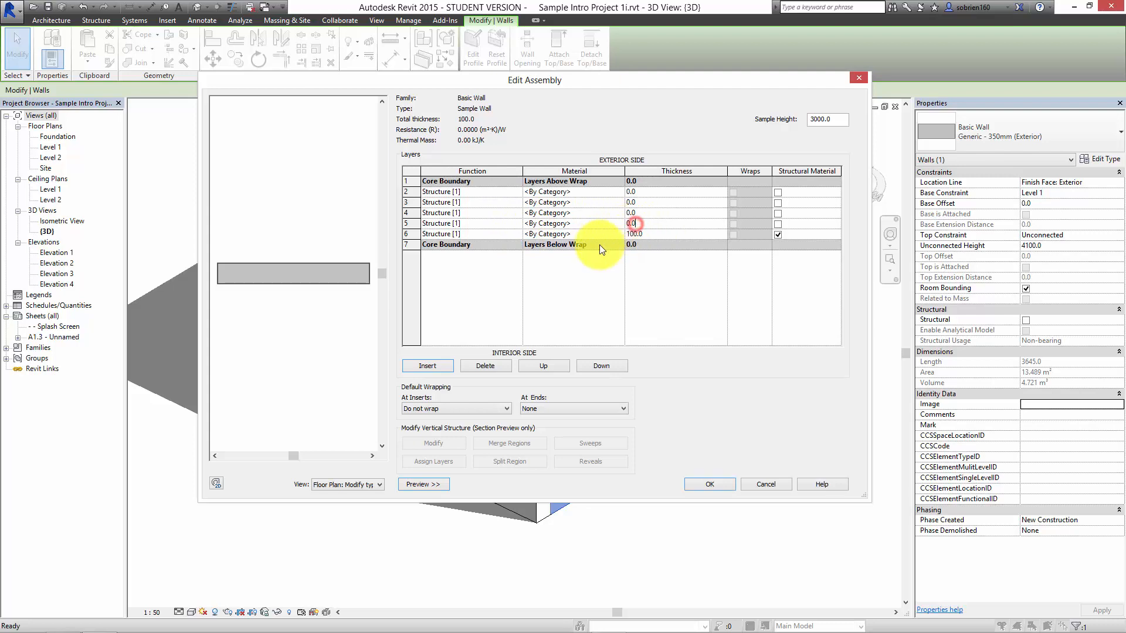
- Make layer 5 a Thermal/Air Layer [3] with a thickness of 250 mm
click(516, 222)
click(471, 251)
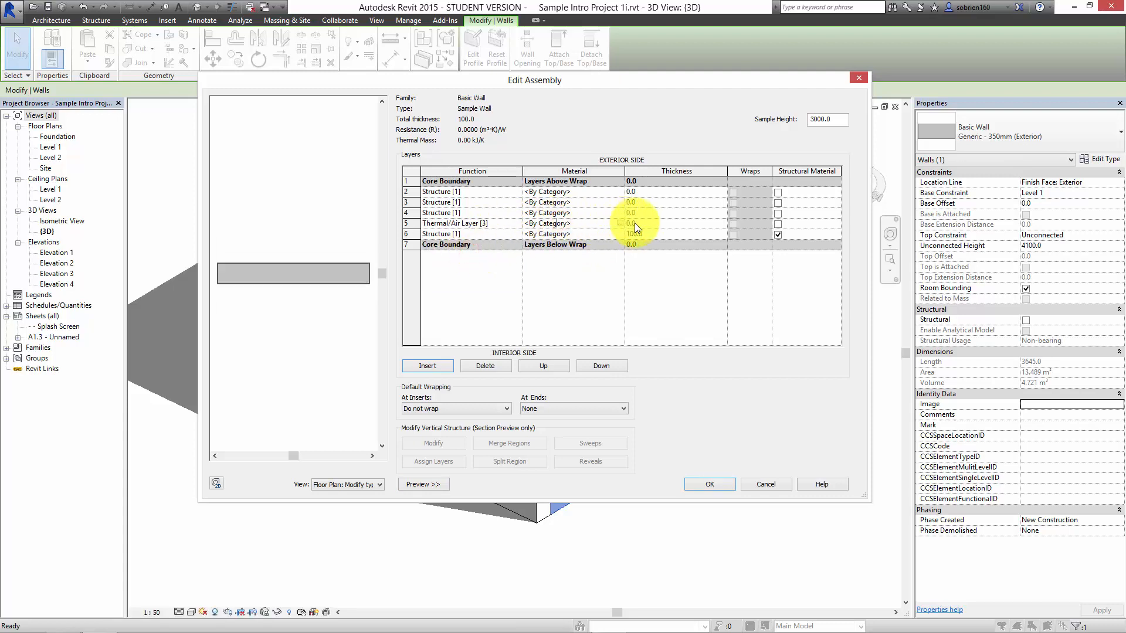
click(653, 226)
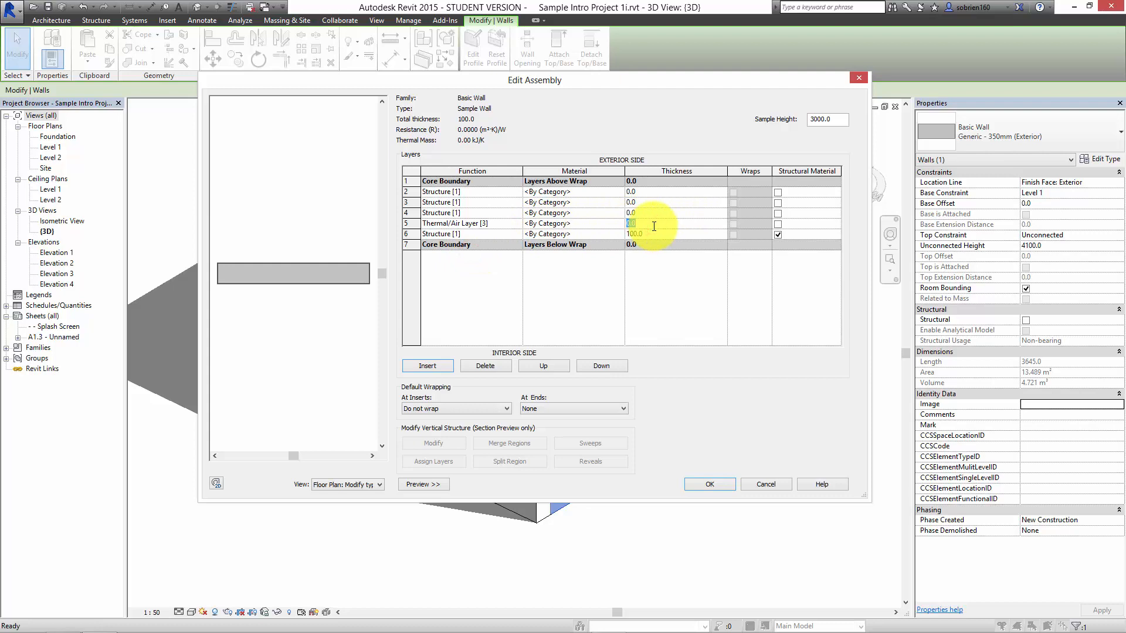
text(250)
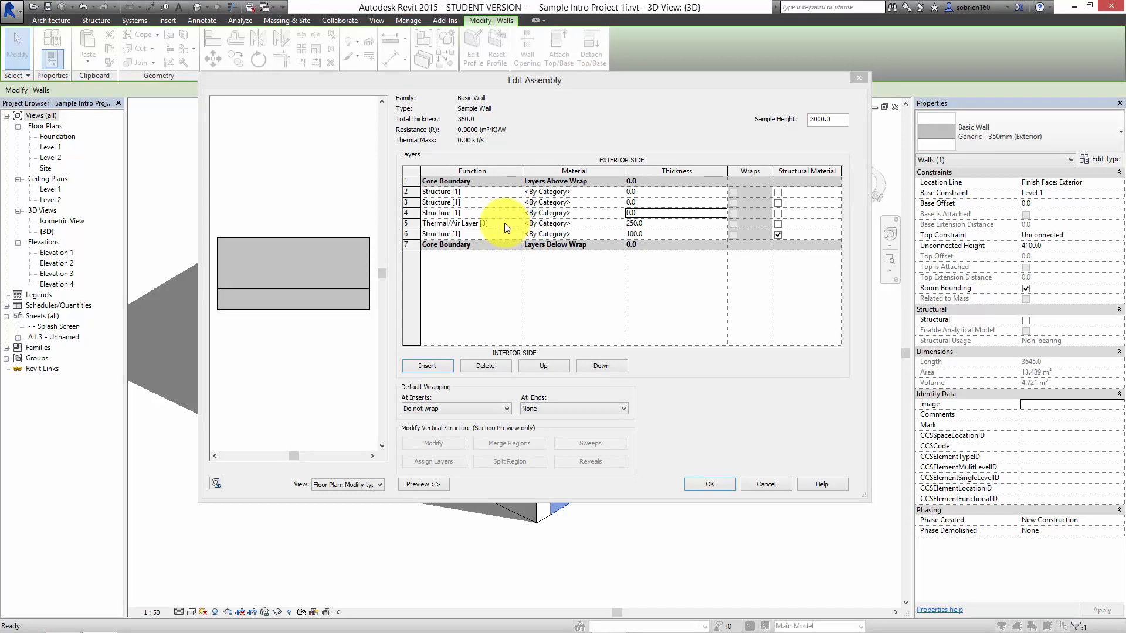
- Make layer 4 a Finish 1 [4] layer with a thickness of 25 mm
click(516, 211)
click(517, 213)
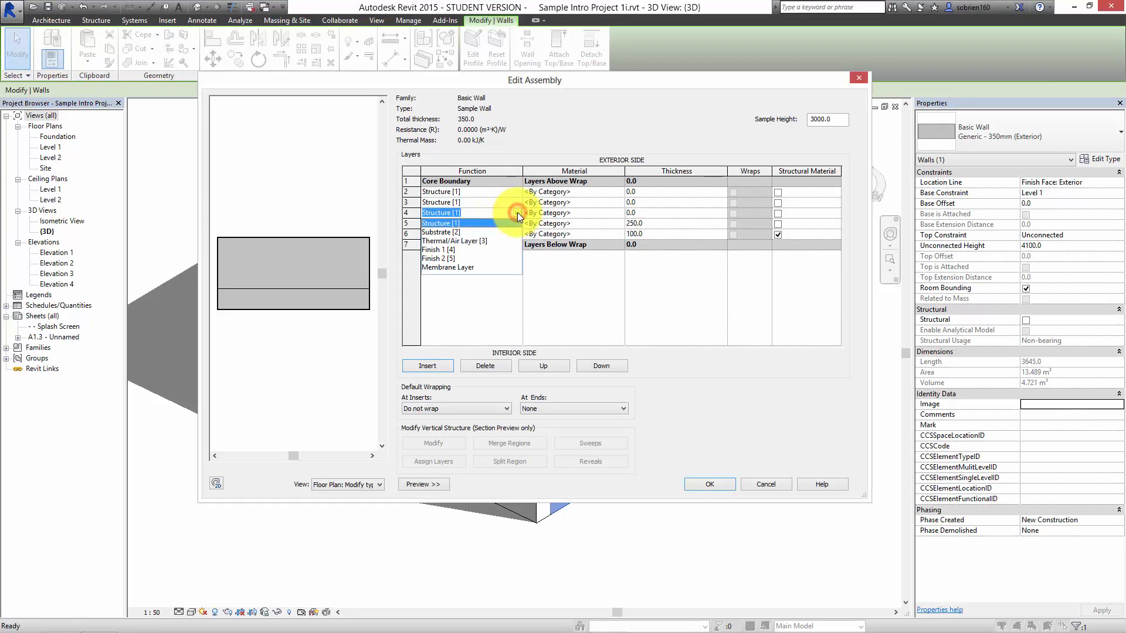
click(451, 251)
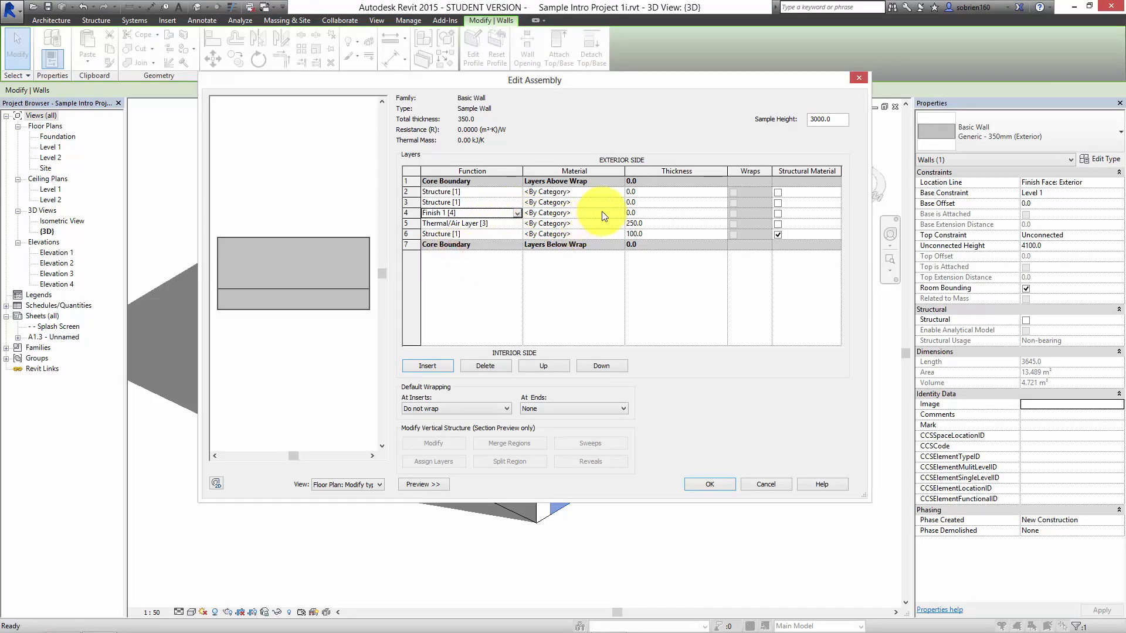
click(648, 212)
text(25)
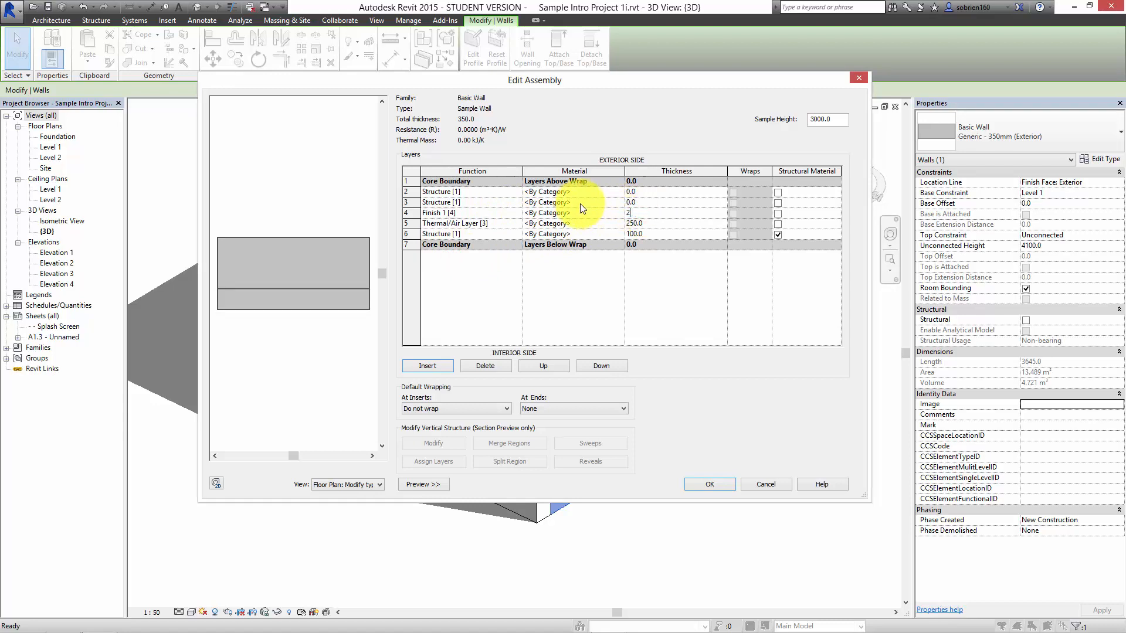
- Delete the two unused zero-thickness Structure [1] layers above the finish layer
click(503, 193)
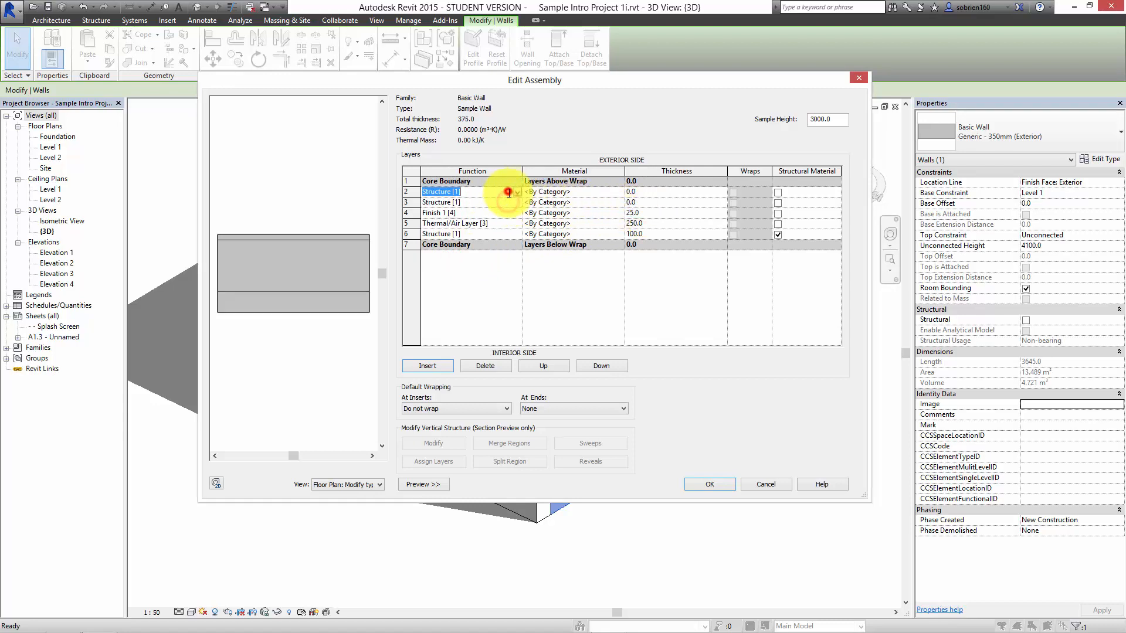
click(488, 365)
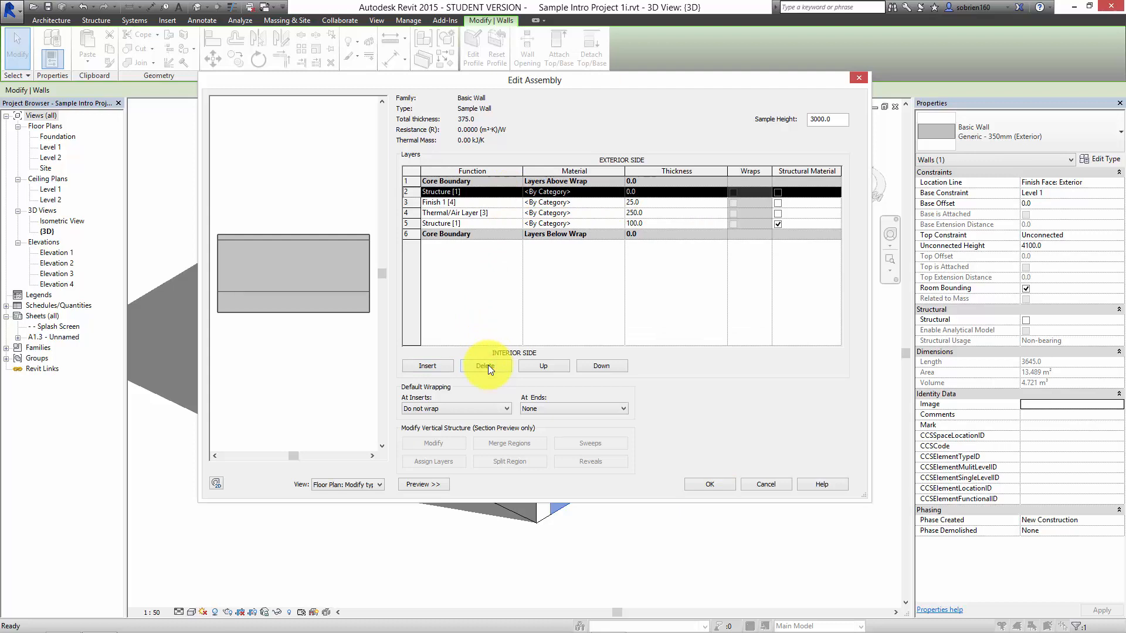
click(488, 365)
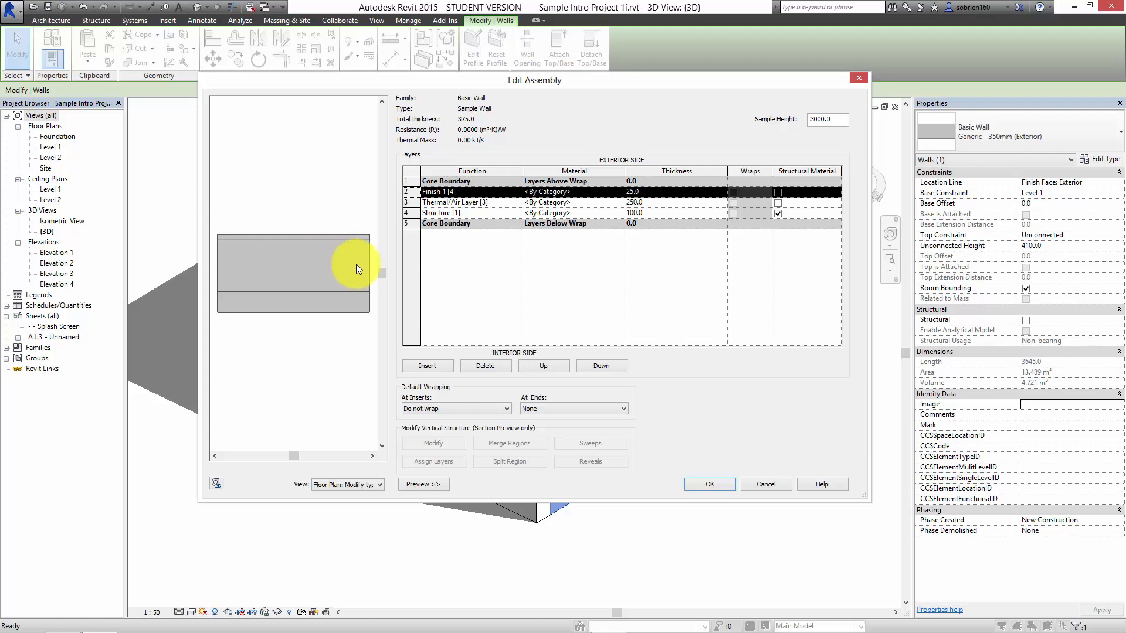
- Open the Material Browser for the Finish 1 [4] layer, hide the library panel, and enlarge the window and its project materials list
click(600, 192)
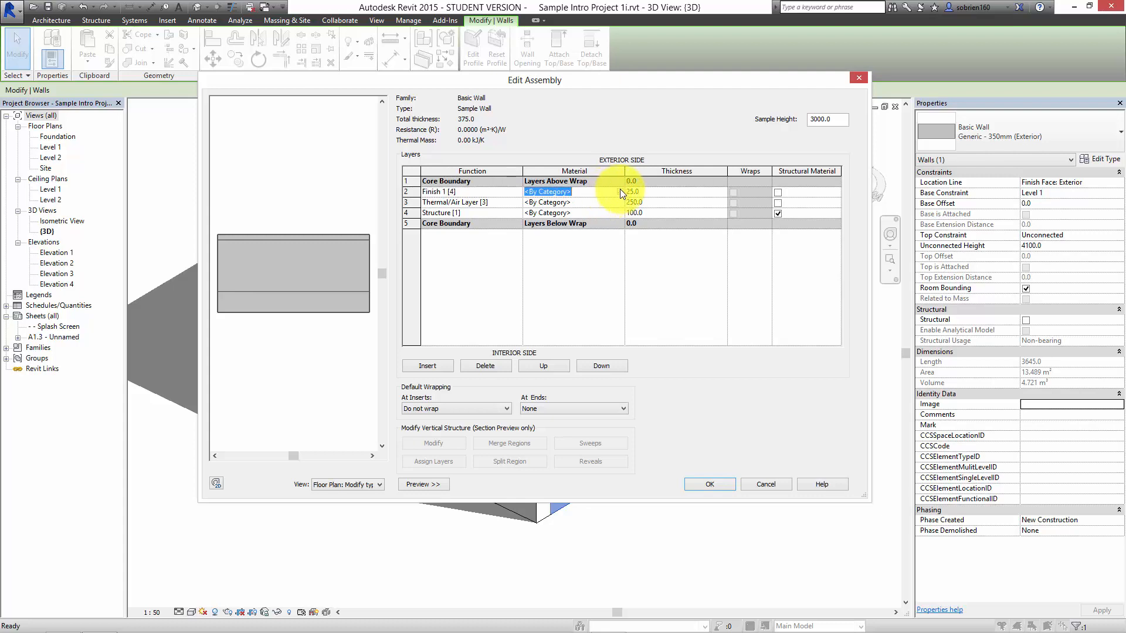
click(621, 192)
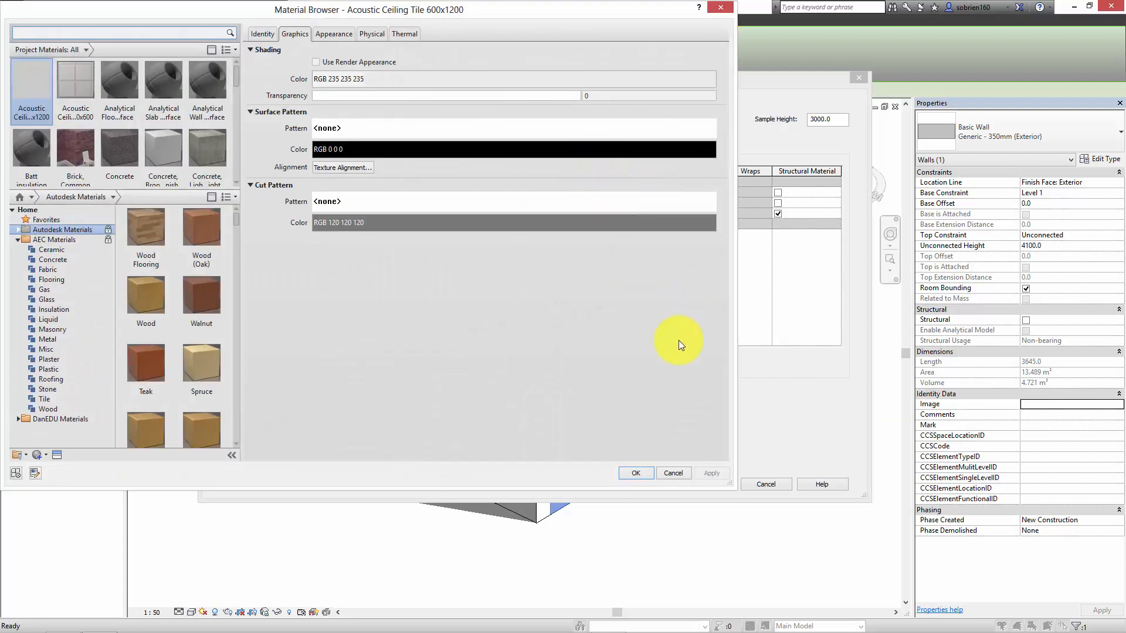
drag(729, 488, 730, 593)
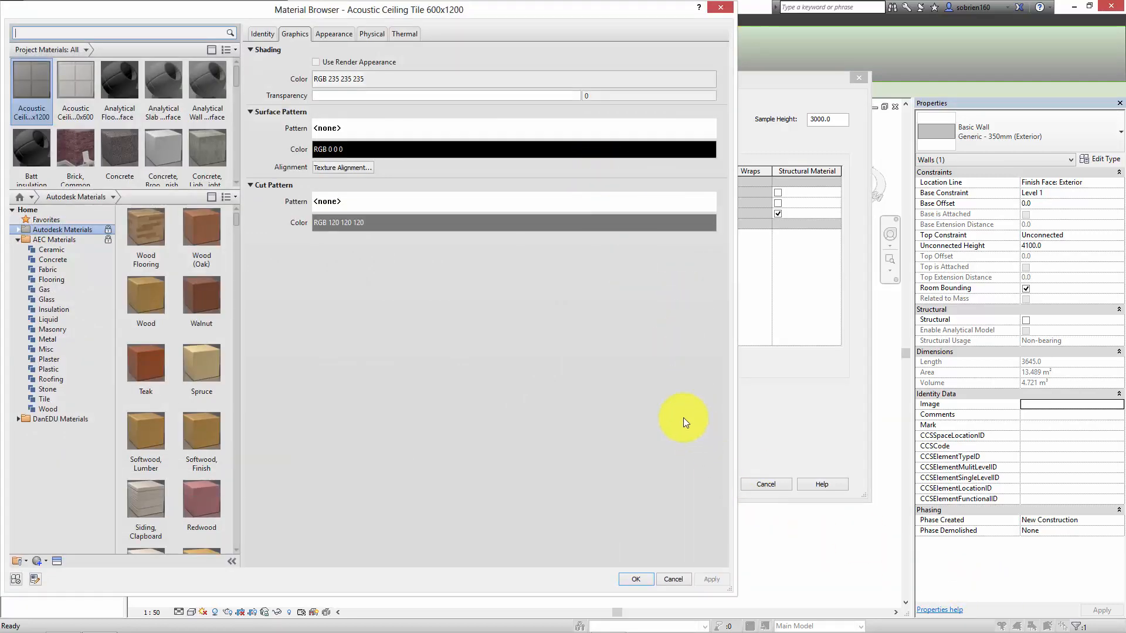
click(211, 49)
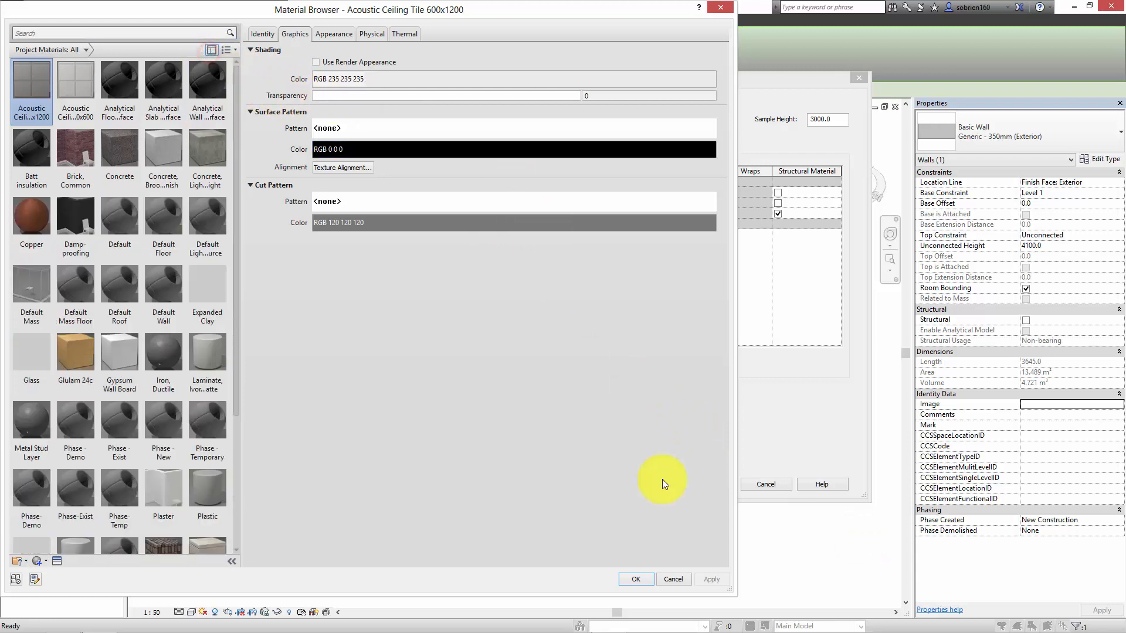
drag(723, 585, 221, 243)
drag(218, 13, 323, 36)
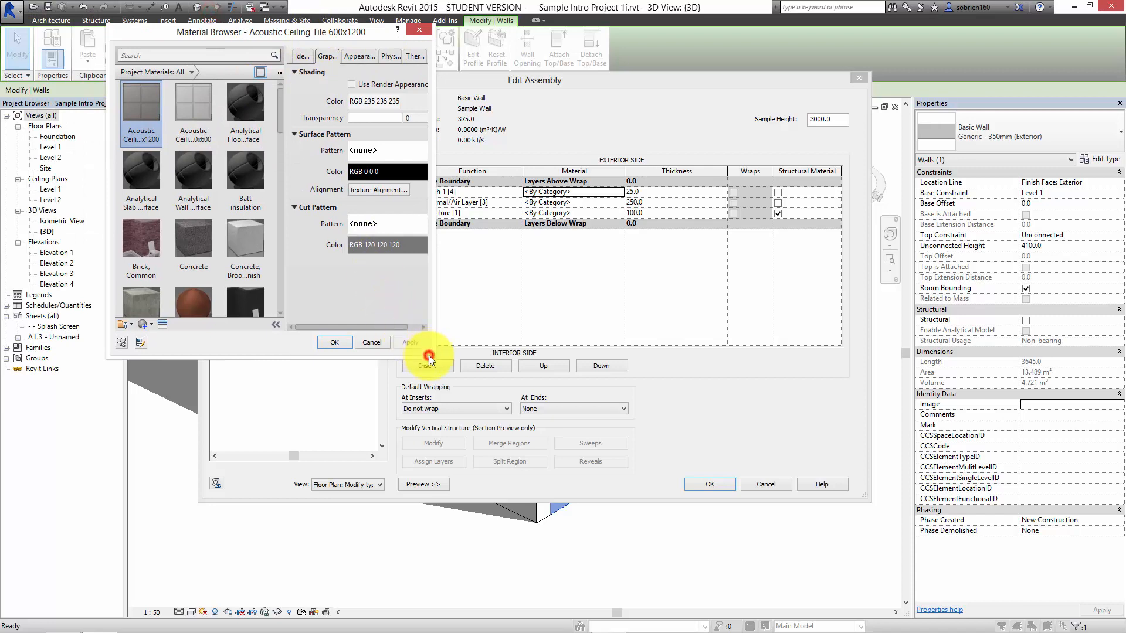
drag(427, 353, 1085, 624)
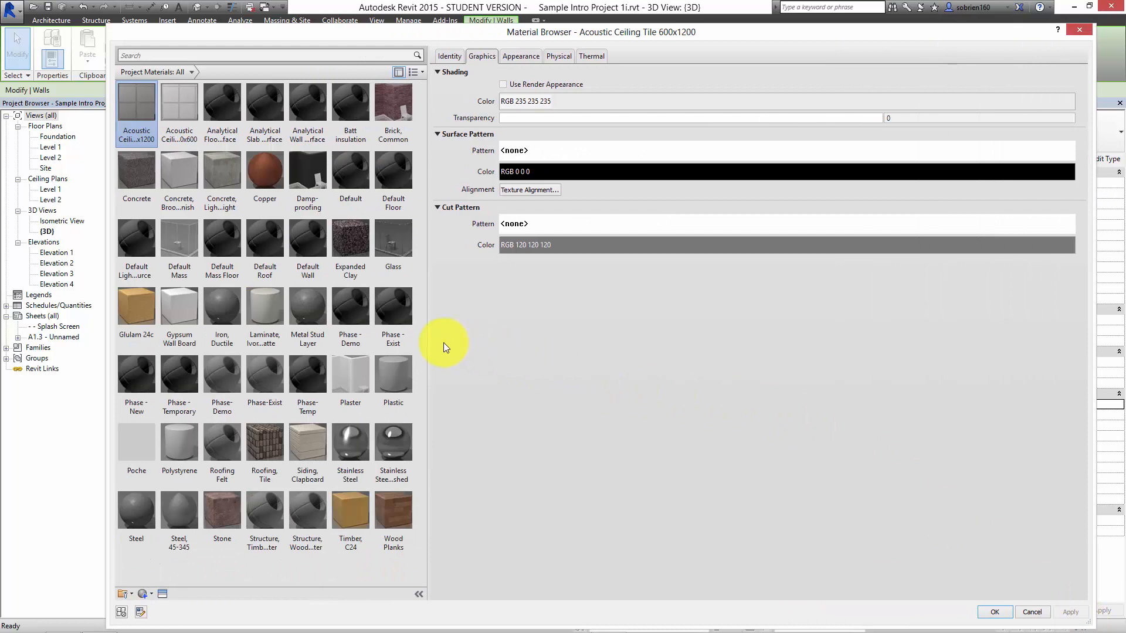
drag(427, 343, 727, 343)
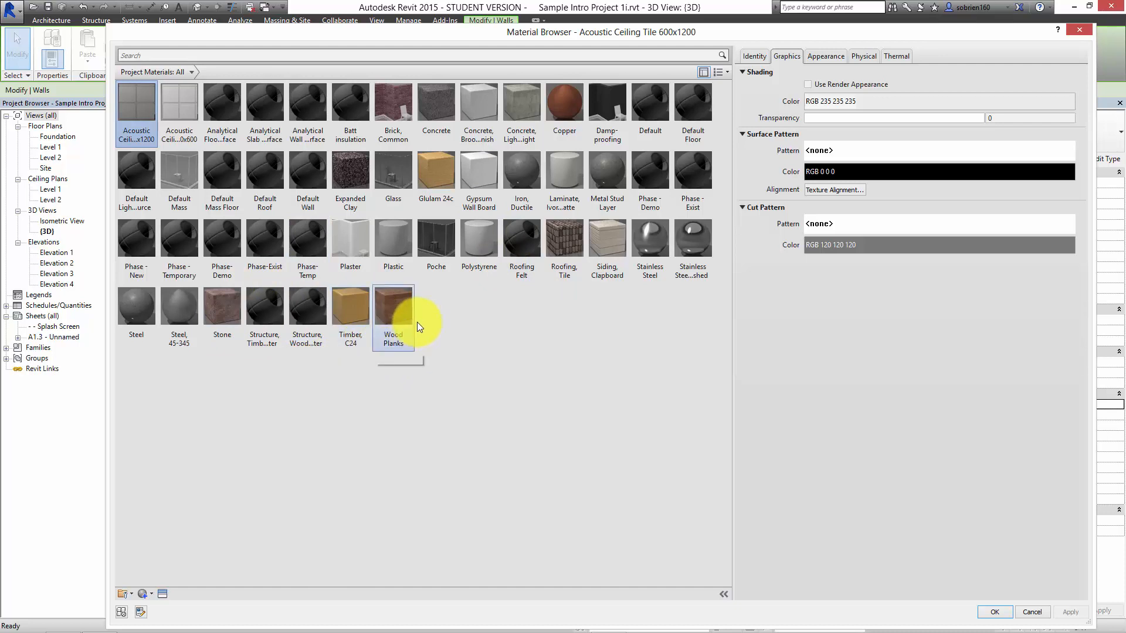
- Show the material library panel and look through the AEC Materials and DanEDU Materials libraries
click(704, 72)
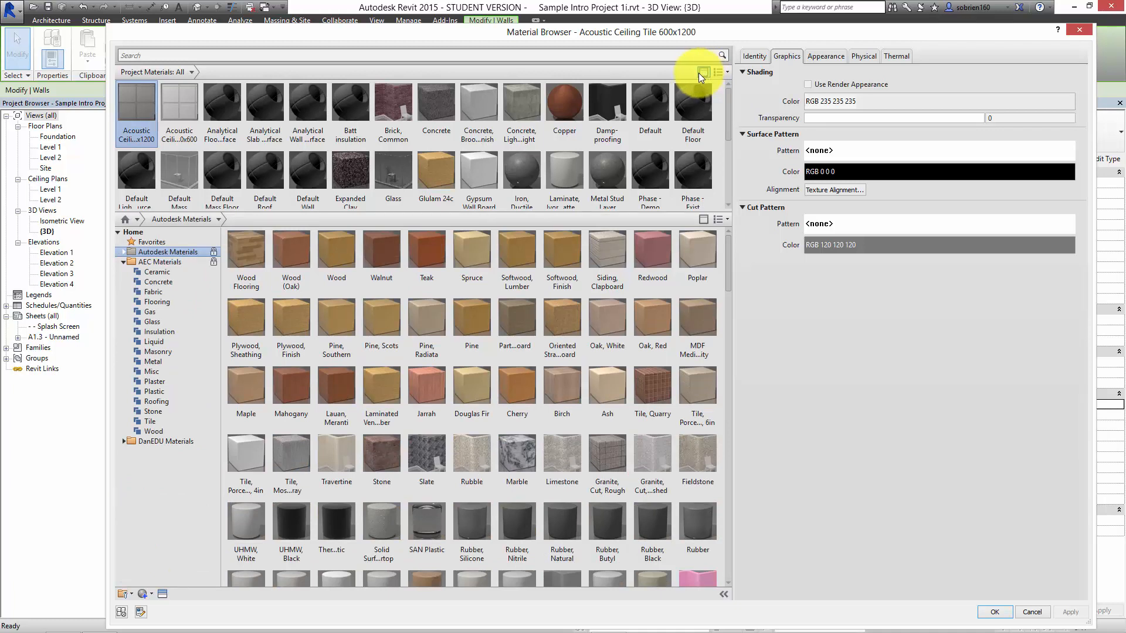
scroll(281, 195, down, 1)
click(123, 262)
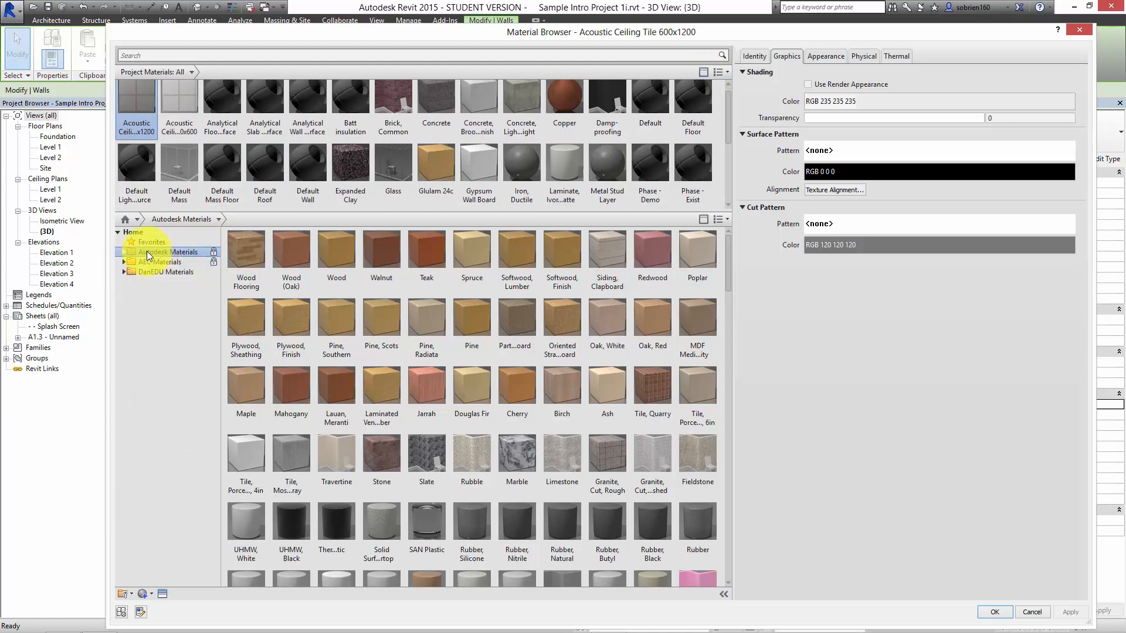
click(156, 262)
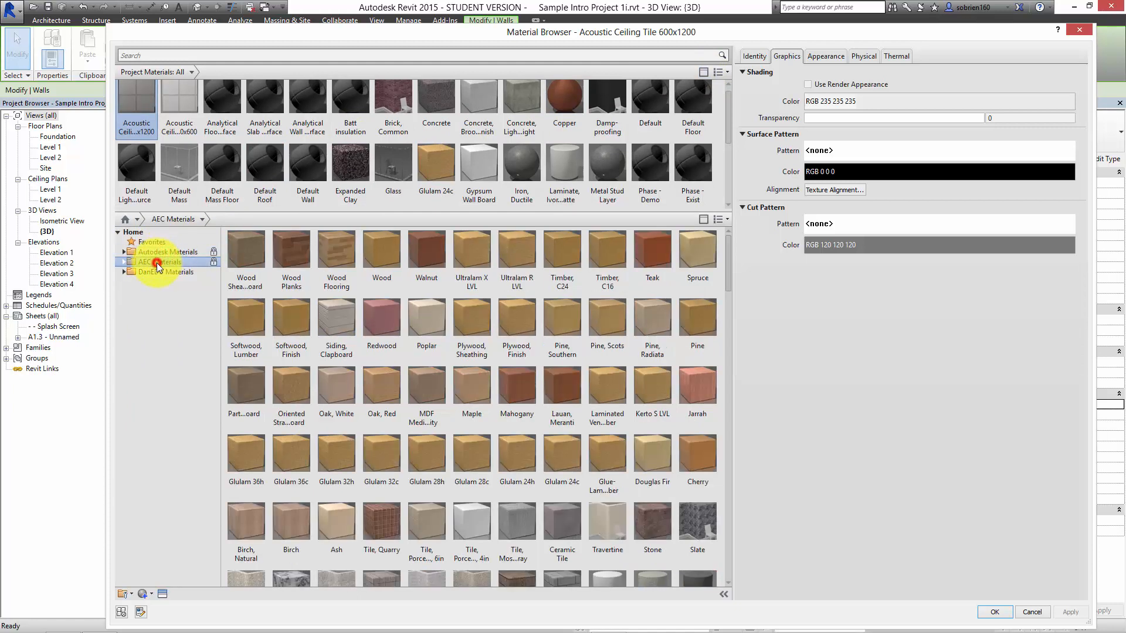
click(160, 272)
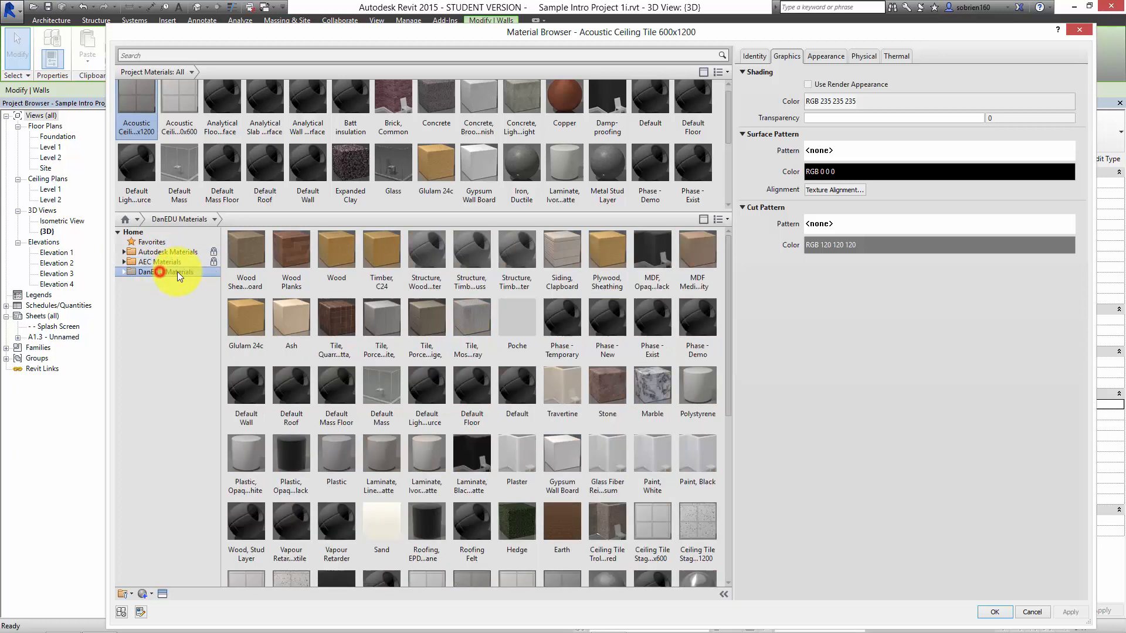
click(124, 273)
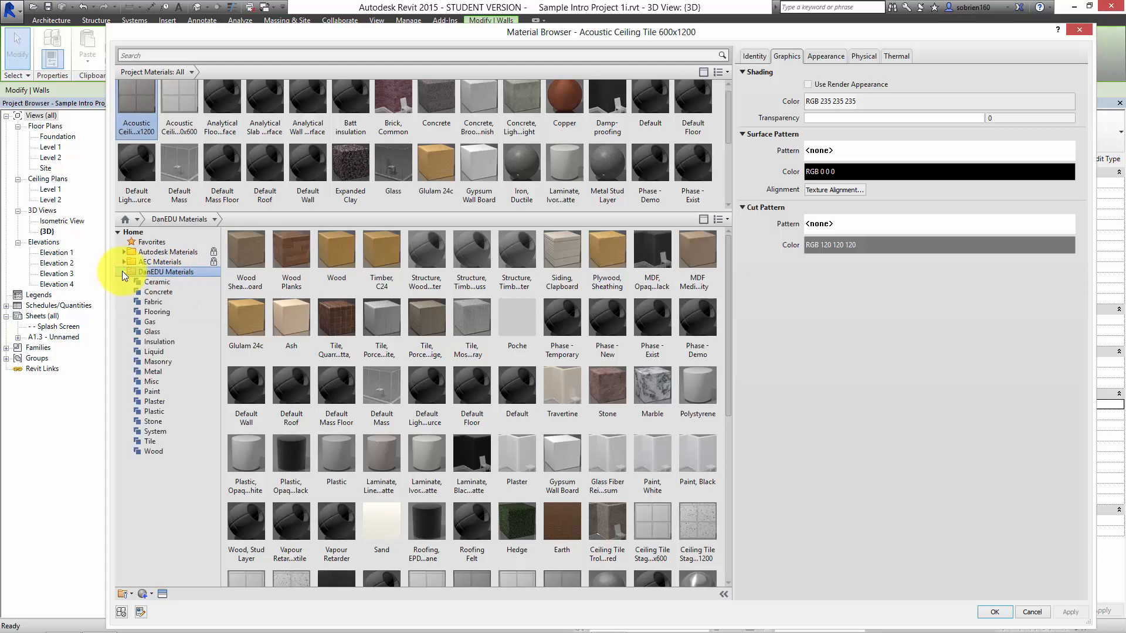
click(125, 272)
- Browse the Flooring, Misc and Stone categories of the AEC Materials library
click(124, 262)
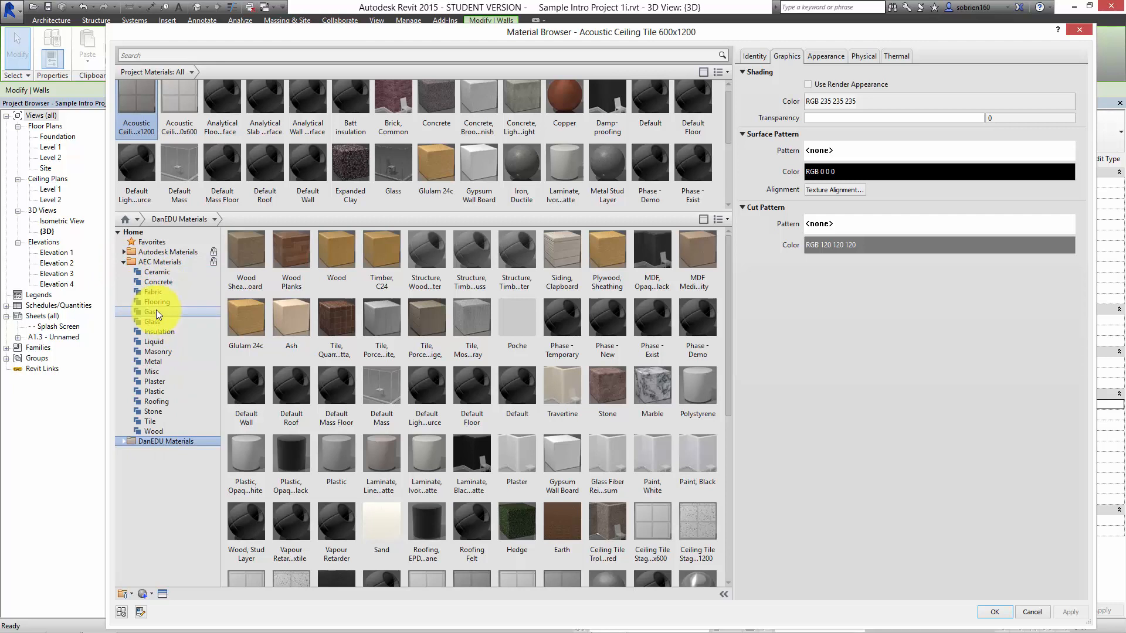
click(162, 302)
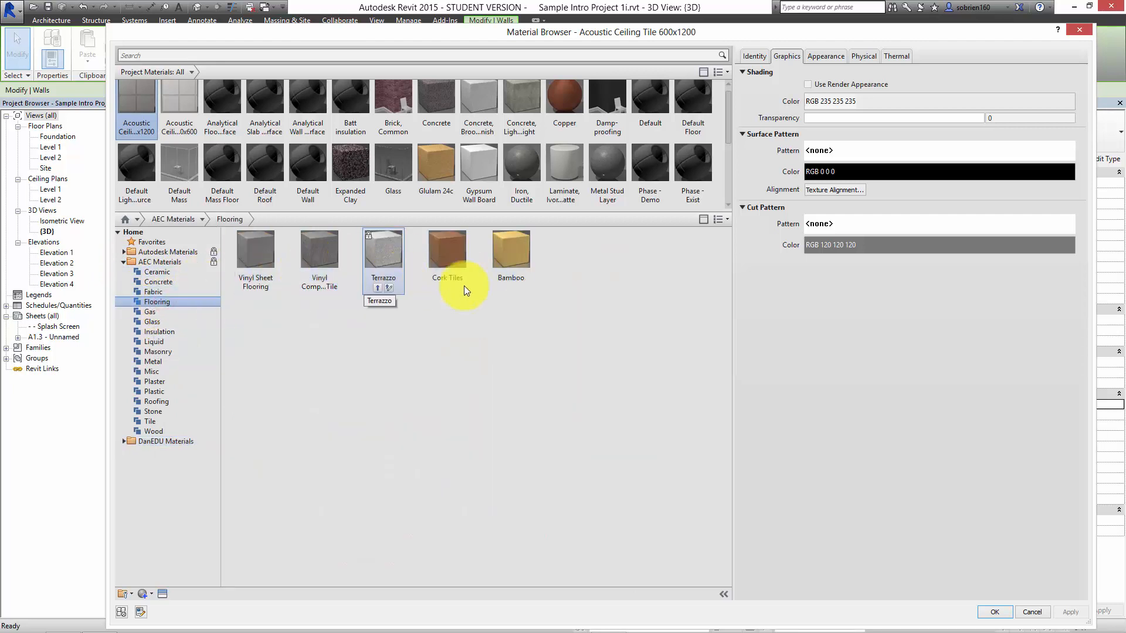
click(151, 371)
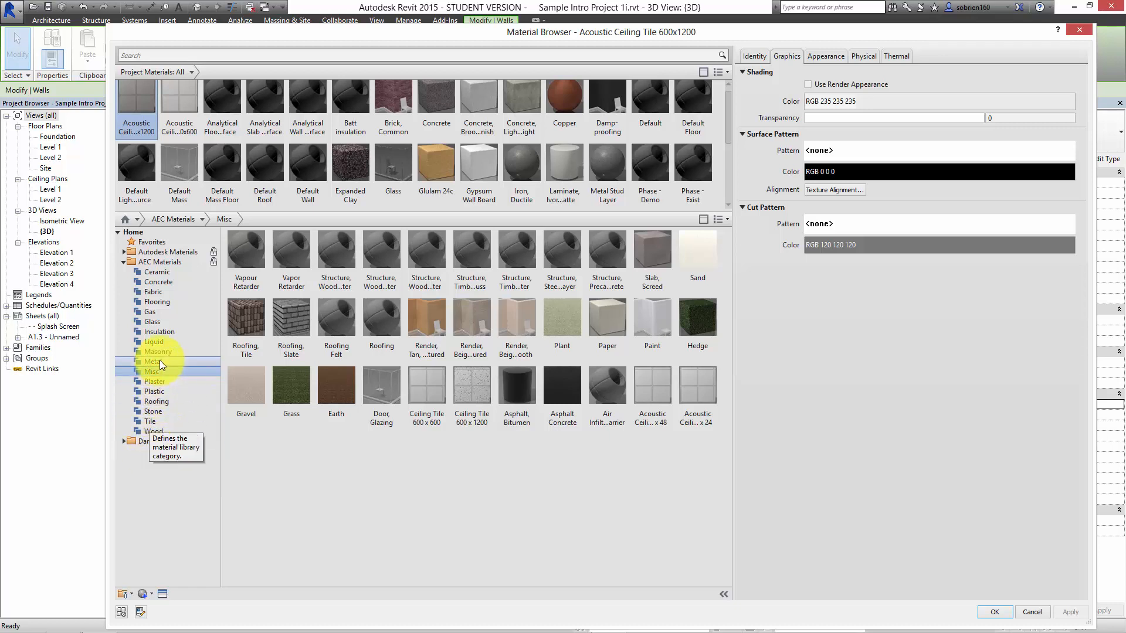
click(156, 410)
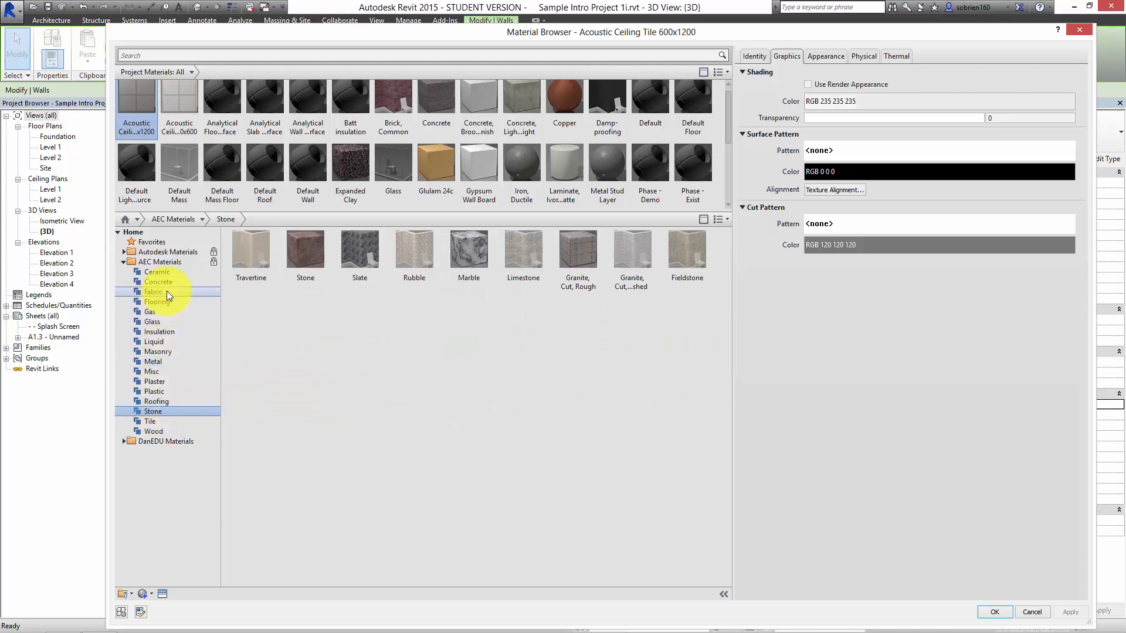
- Add Brick, Adobe from the AEC Masonry category to the project materials and hide the library panel
click(154, 351)
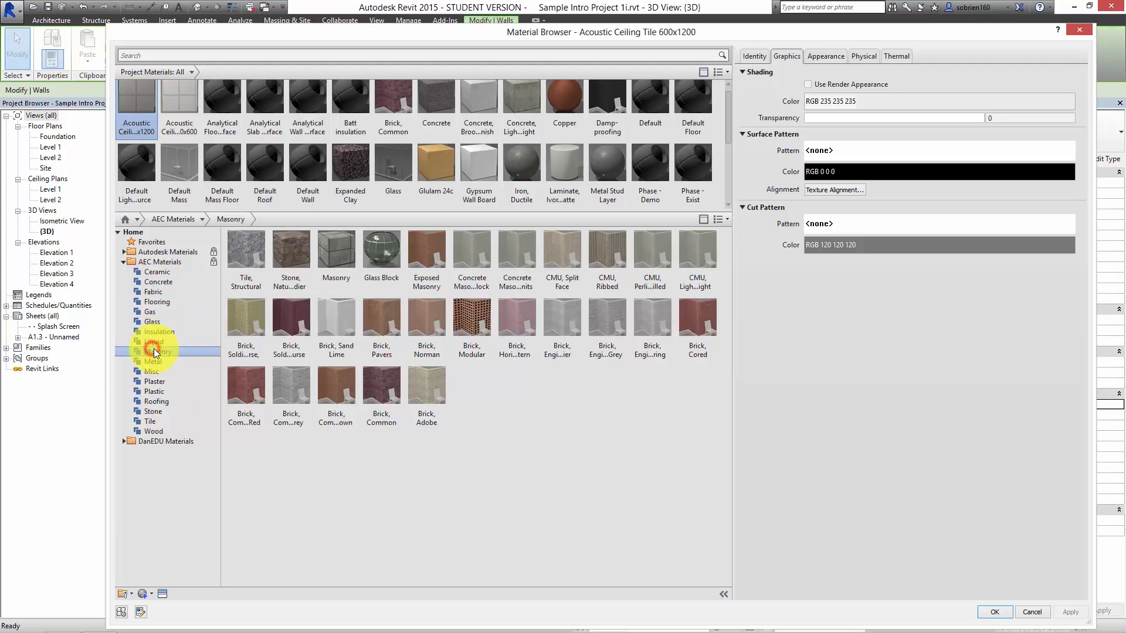
click(427, 388)
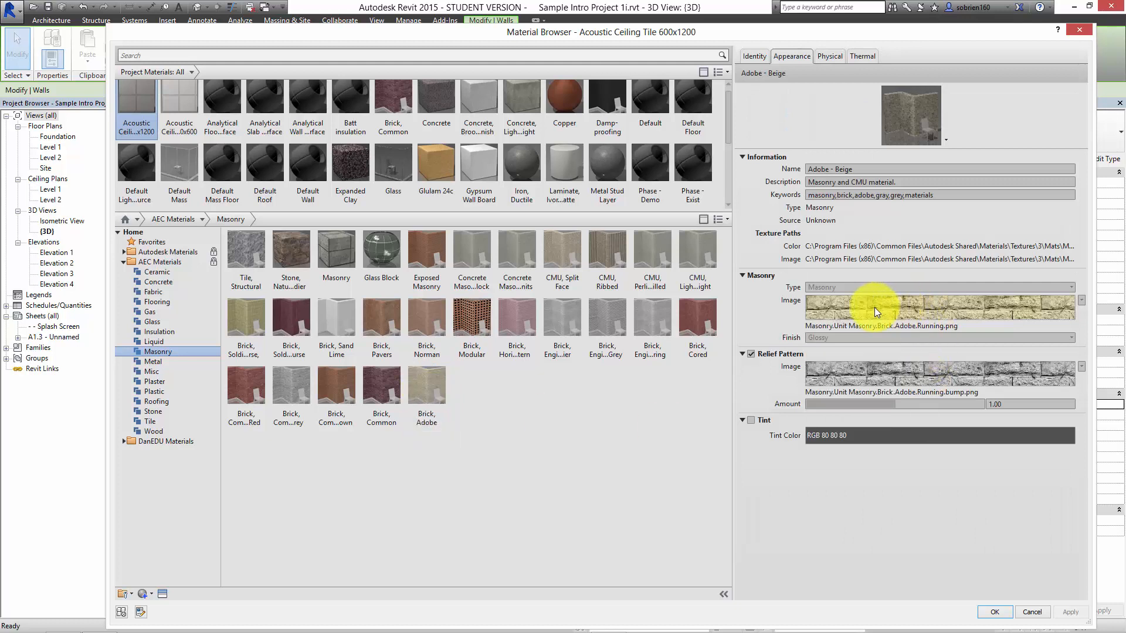
click(420, 424)
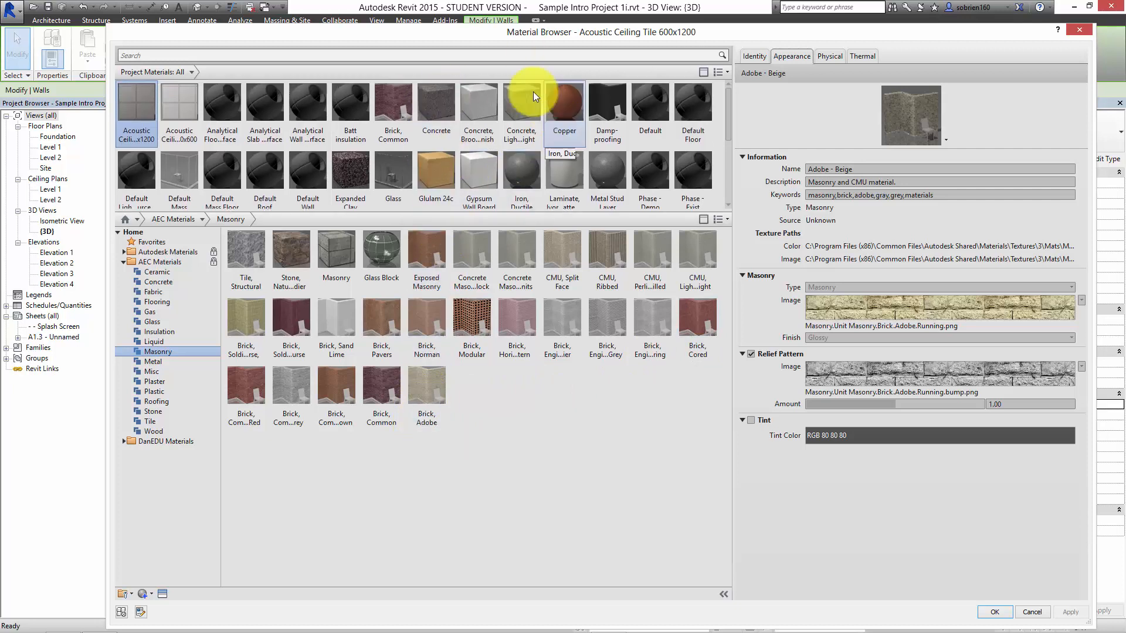
click(419, 425)
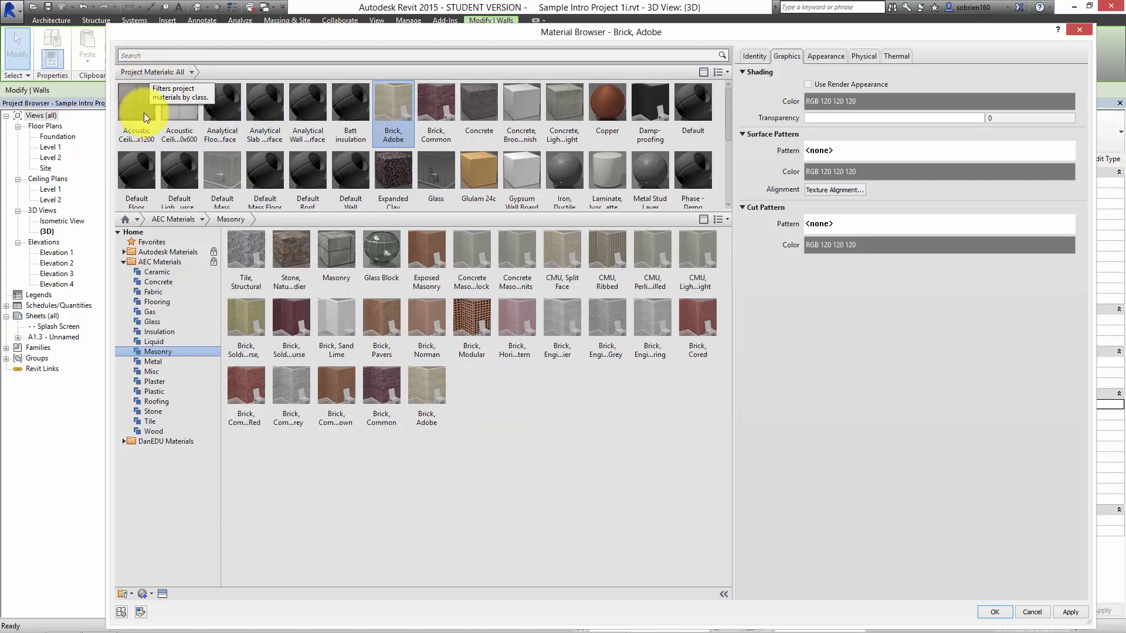
scroll(141, 147, down, 1)
scroll(383, 137, up, 1)
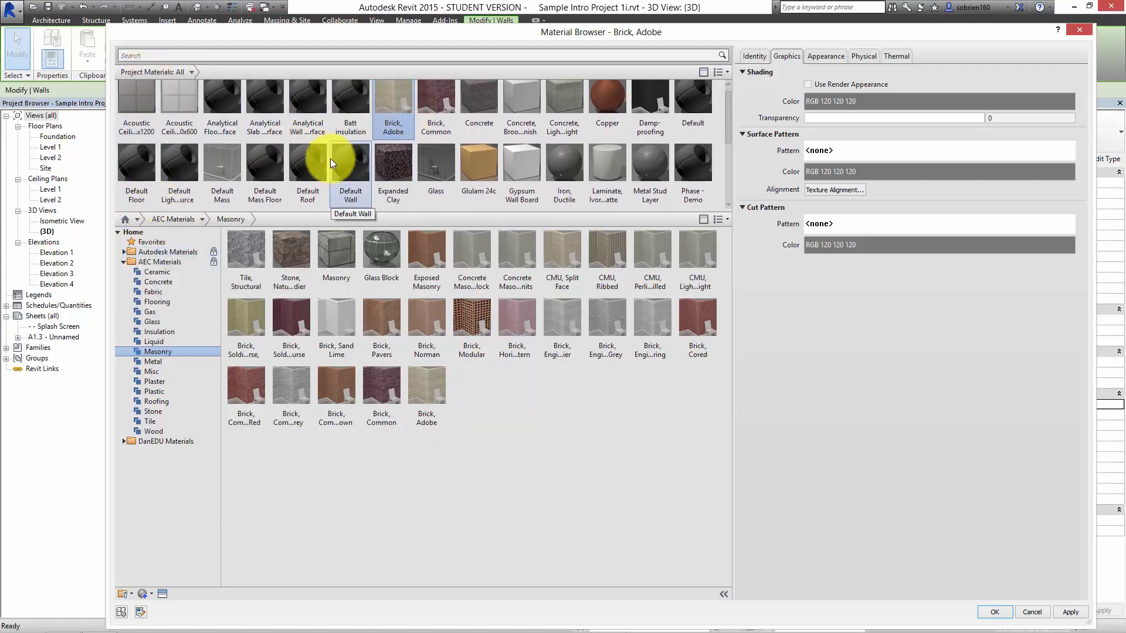
click(705, 72)
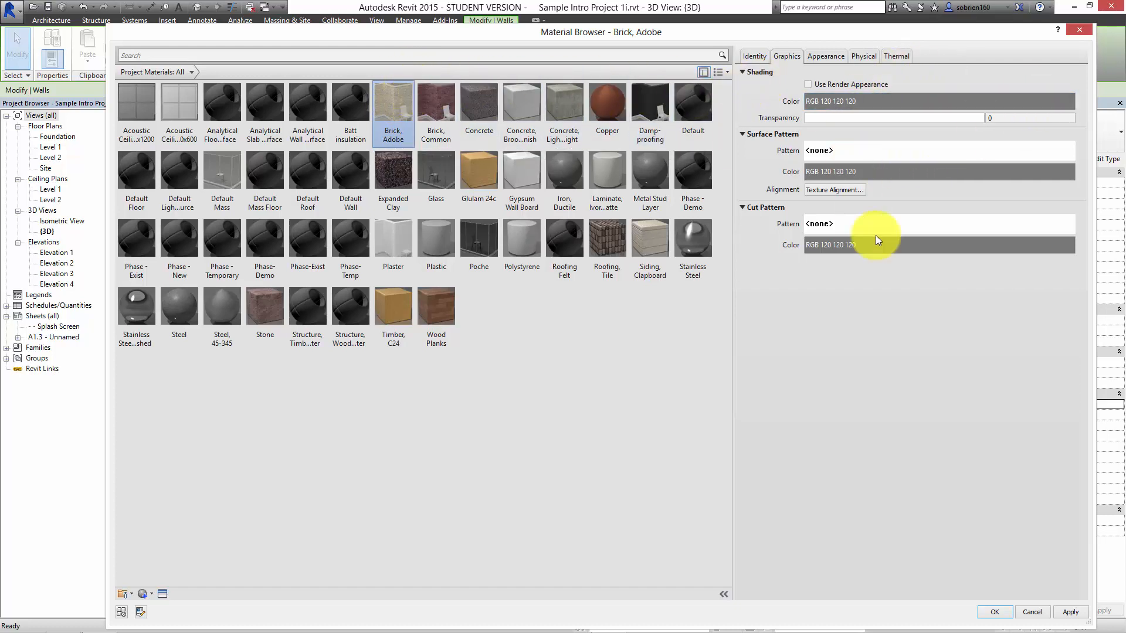
- Inspect the Brick, Adobe appearance, opening its masonry image and relief pattern image in the Texture Editor
click(824, 59)
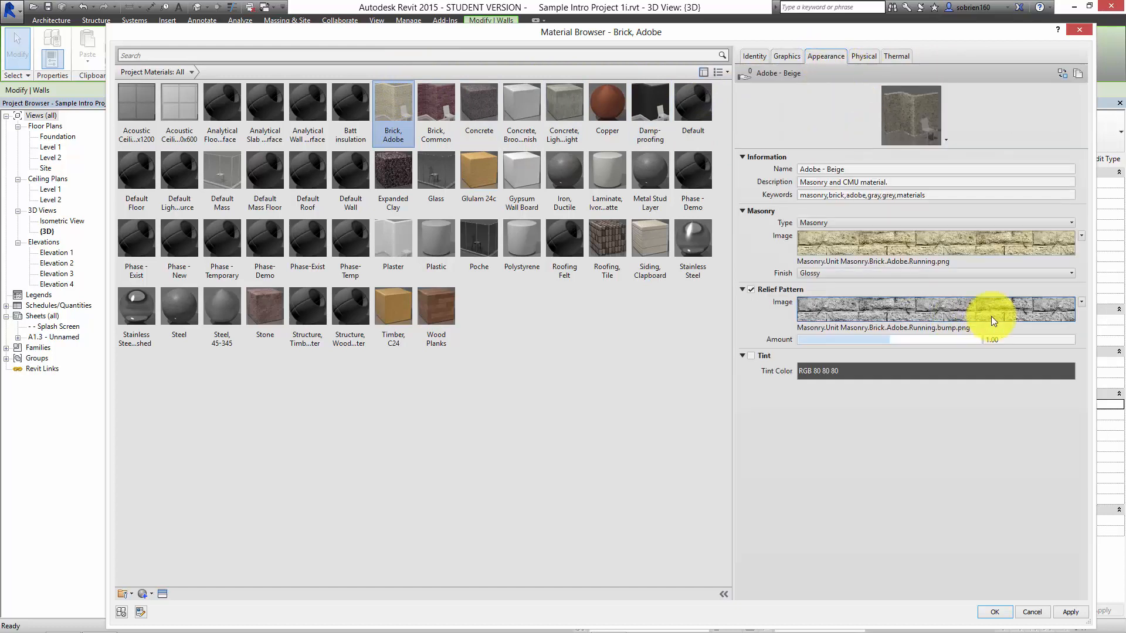
click(867, 249)
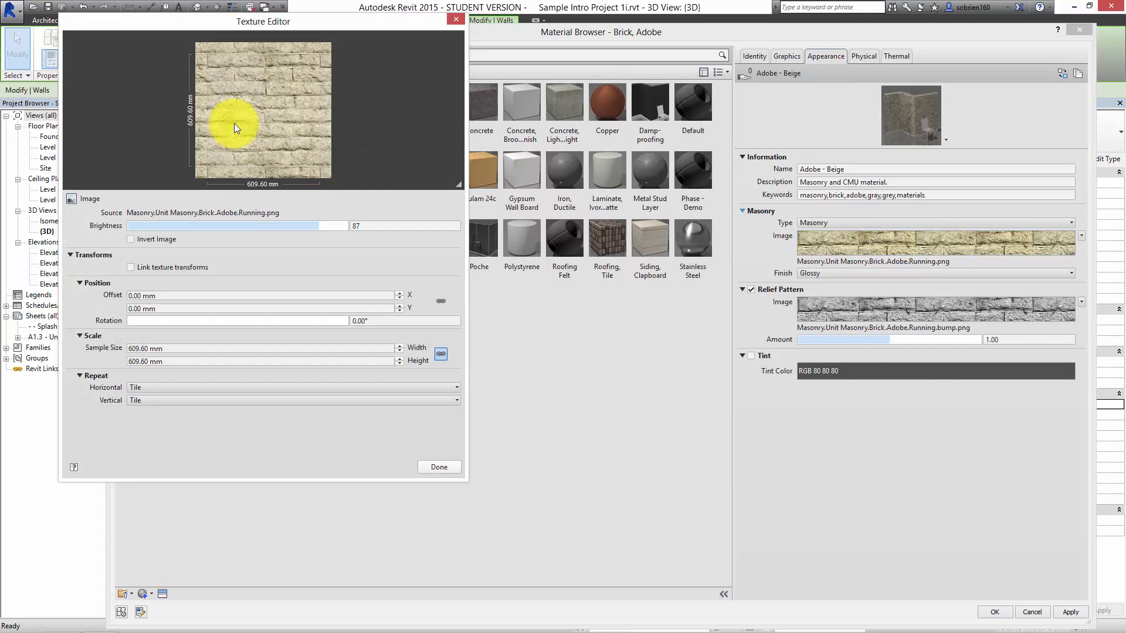
click(456, 19)
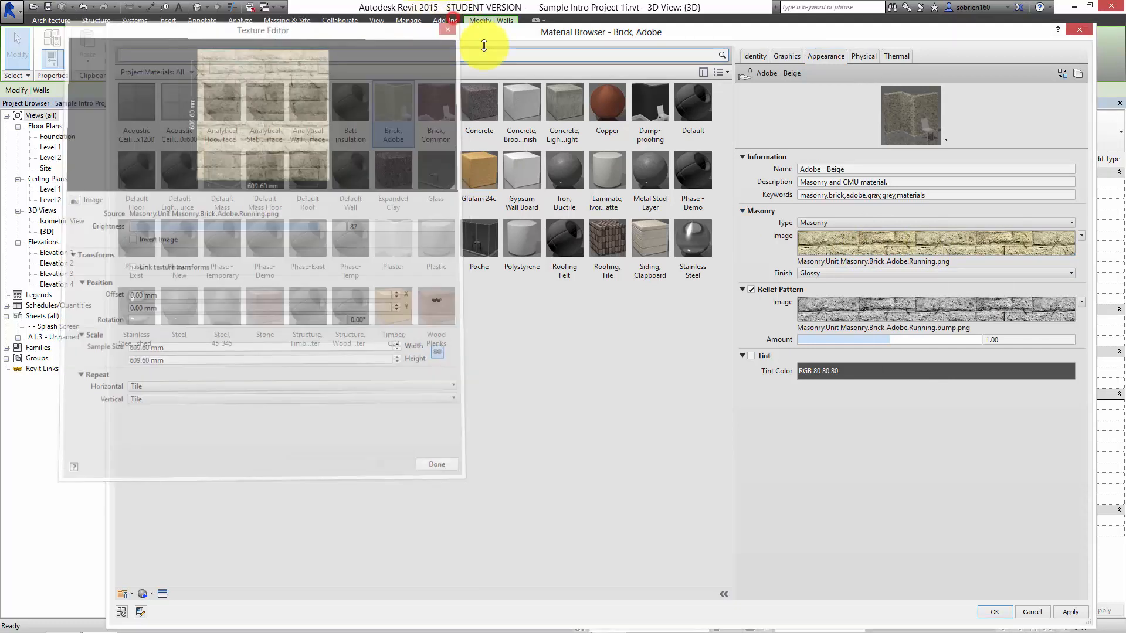
click(852, 309)
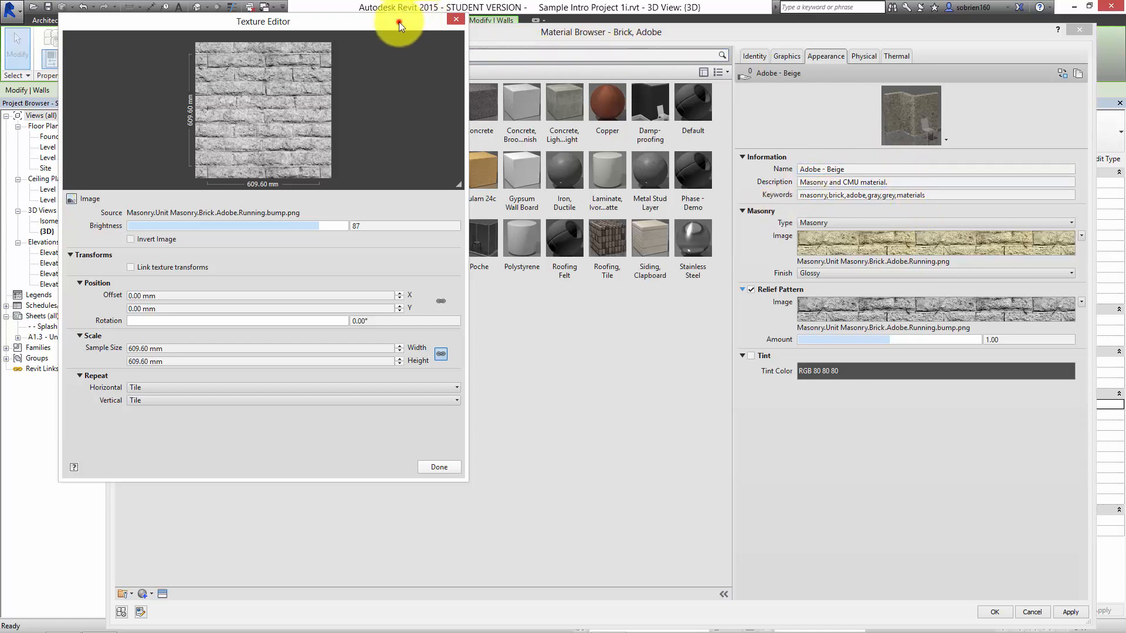
drag(399, 23, 537, 54)
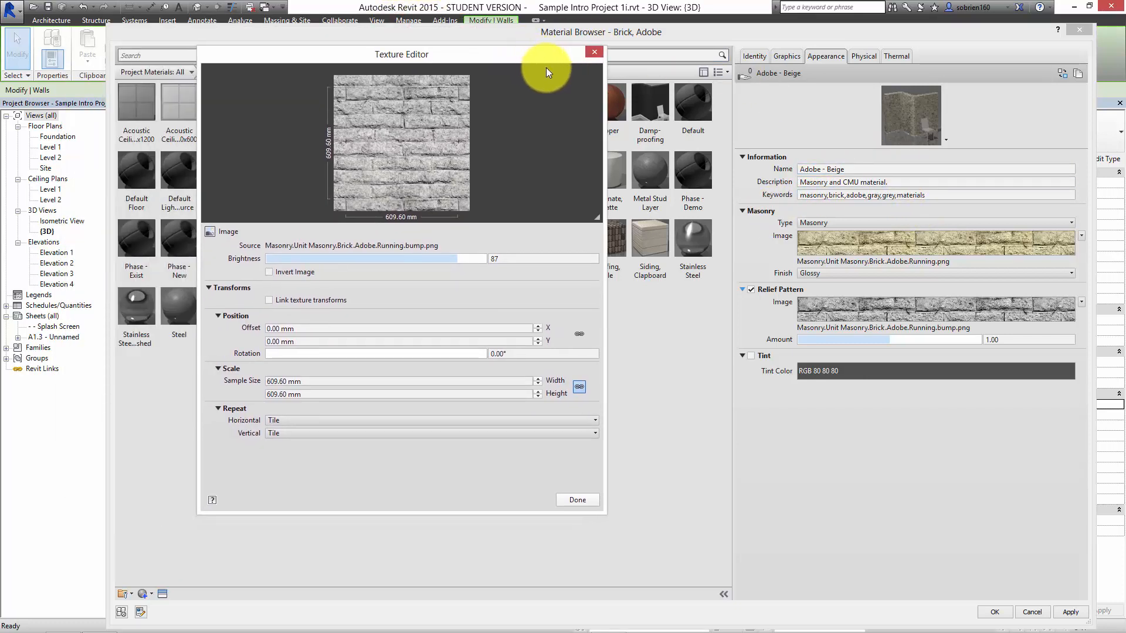
click(592, 54)
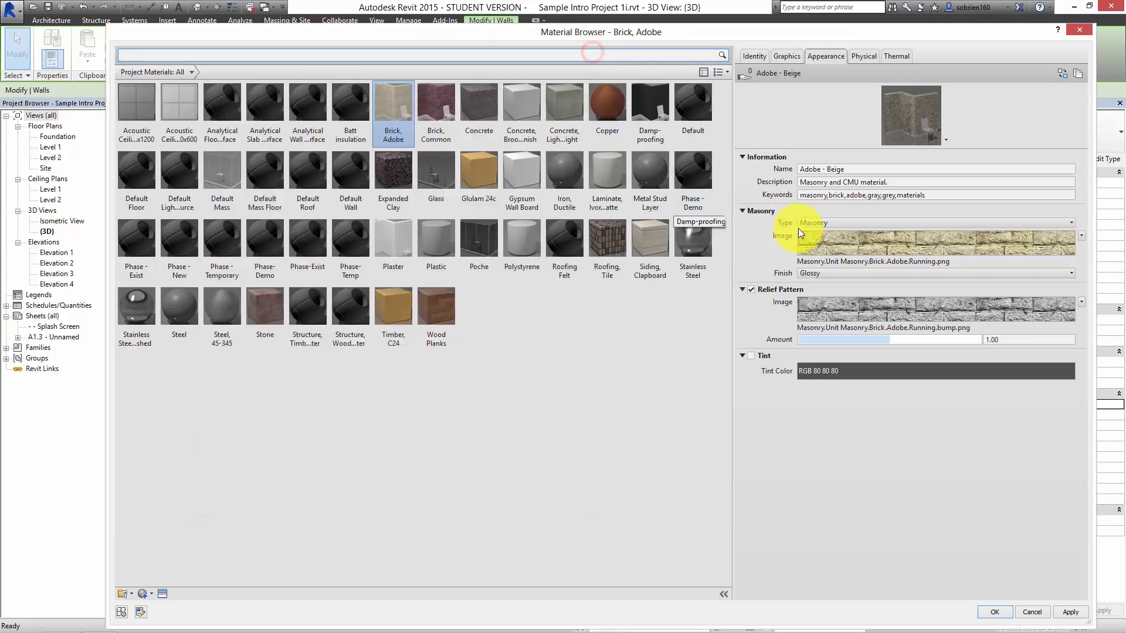
click(825, 249)
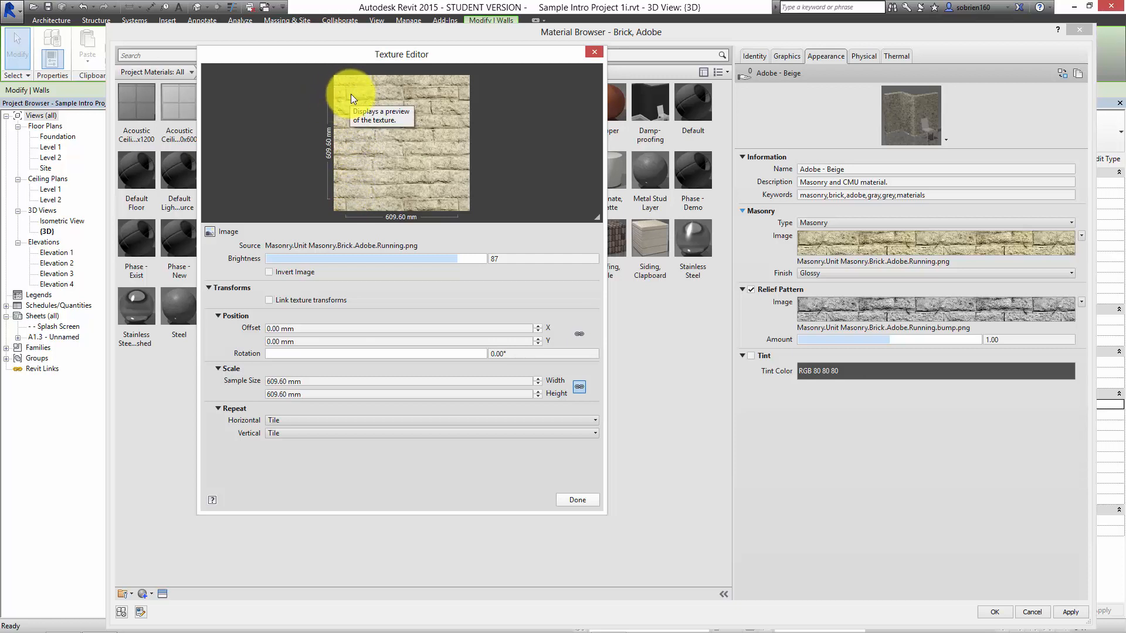
- Switch to Chrome and read the brick texture dimensions at the start of the Petersen Tegl visualisation page
mouse_move(404, 631)
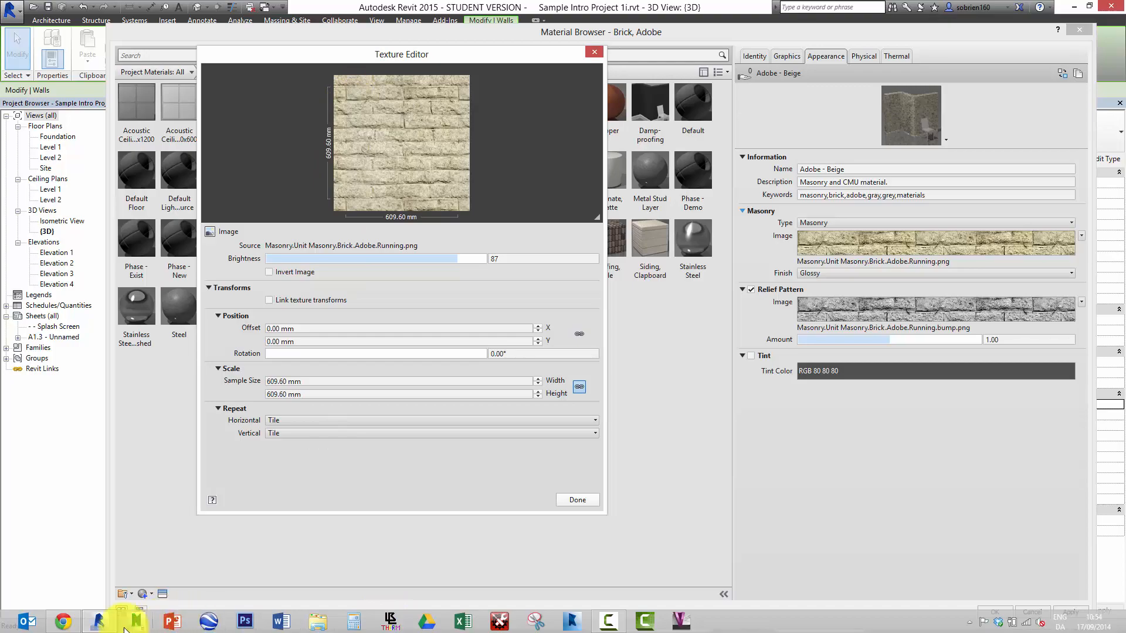
click(65, 620)
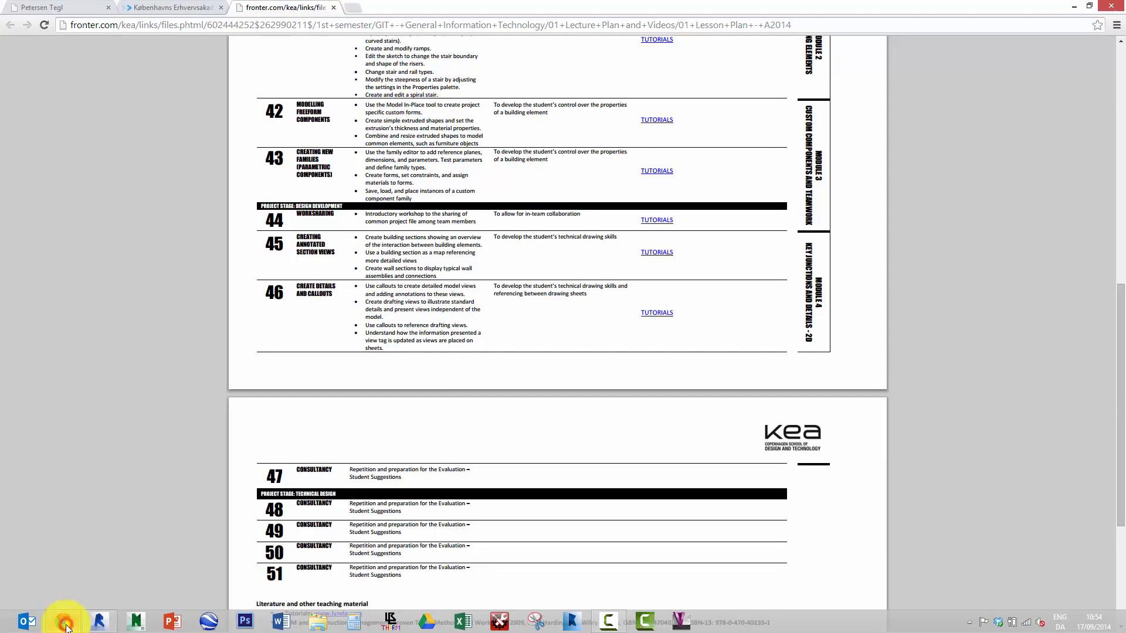
click(78, 8)
scroll(299, 241, up, 10)
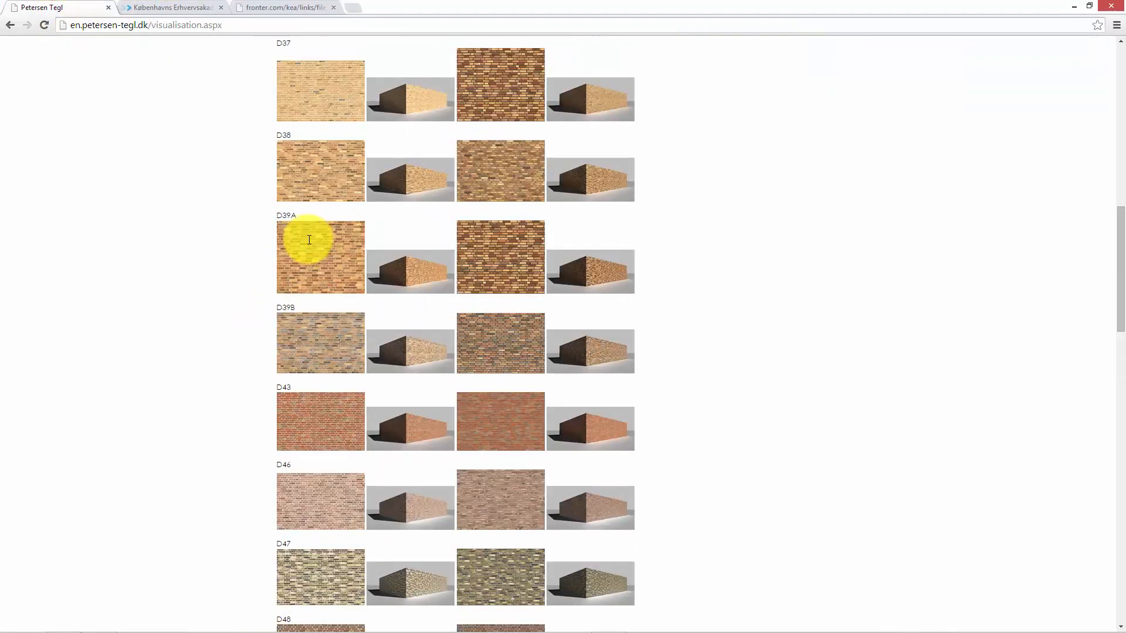
scroll(308, 240, up, 15)
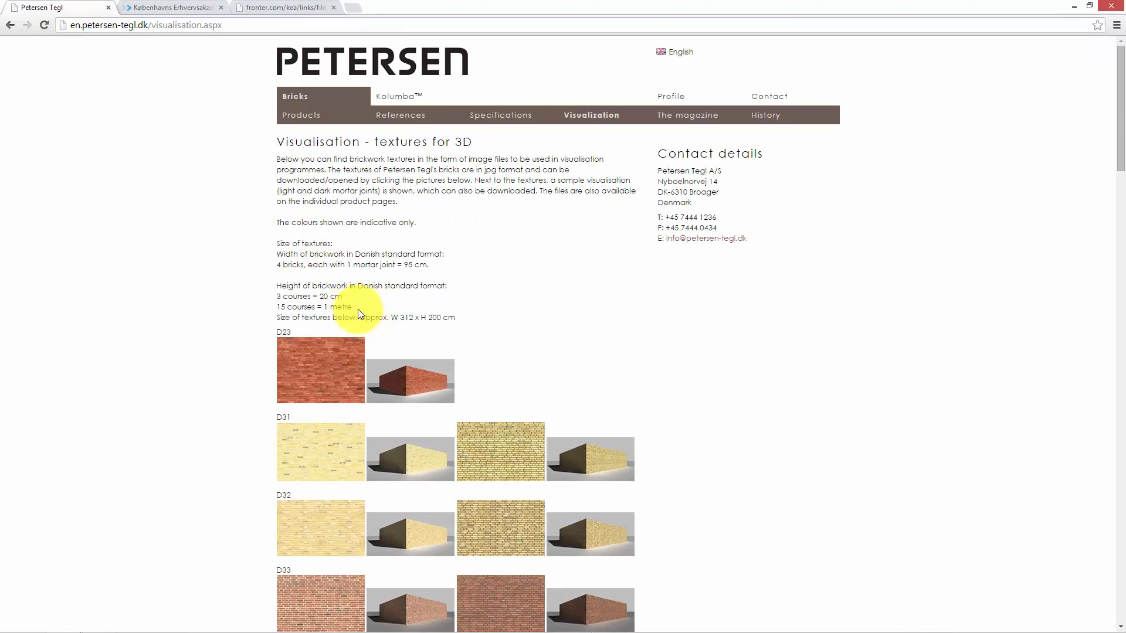
- Open Calculator over the Petersen Tegl page and divide 1000 by 15 to work out the height of one brick course
mouse_move(318, 630)
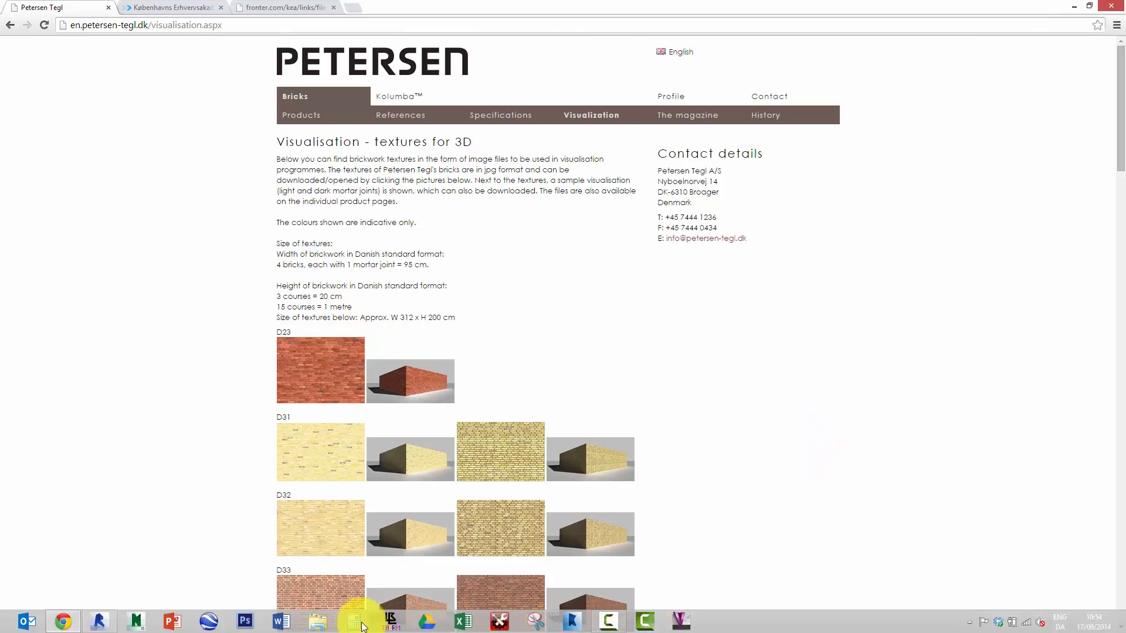
click(359, 624)
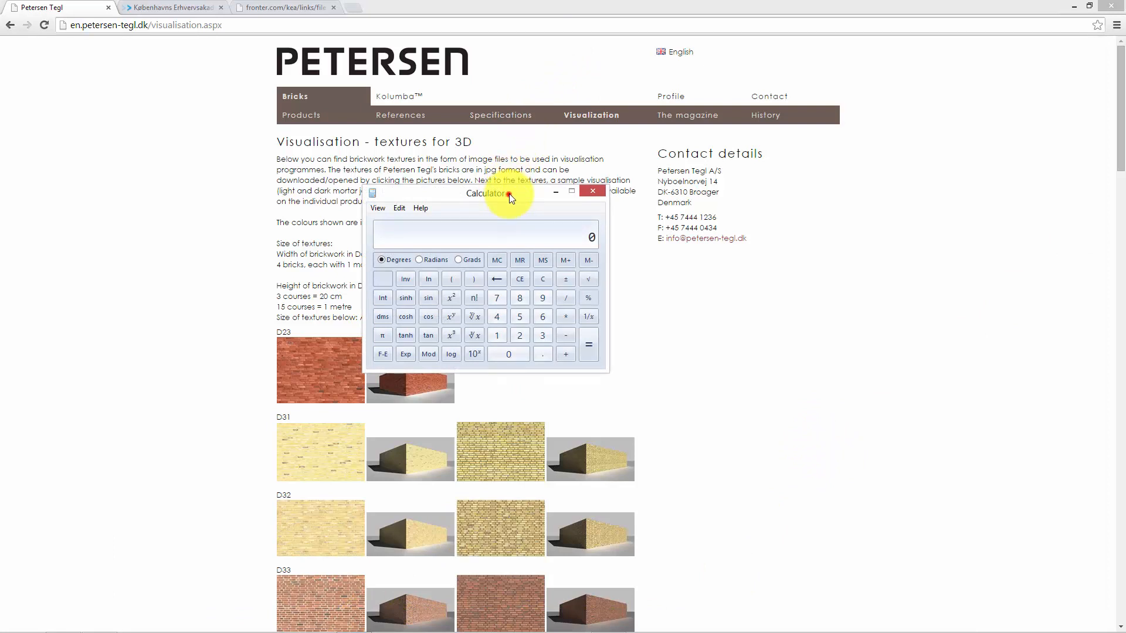
drag(510, 197, 743, 231)
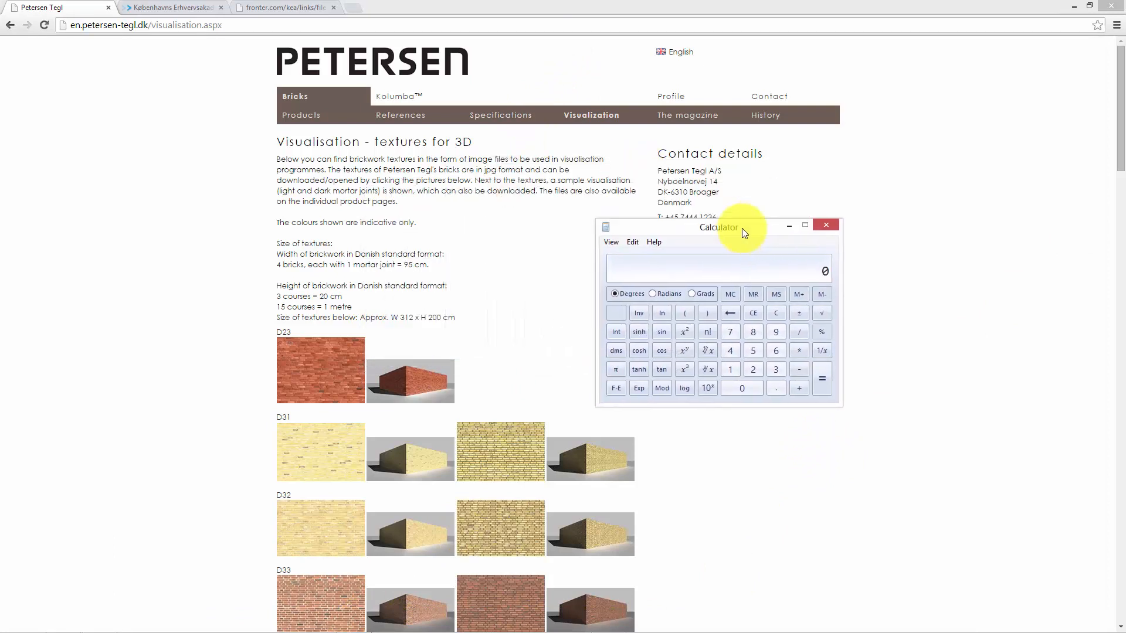
click(731, 369)
click(740, 388)
click(740, 388)
click(739, 388)
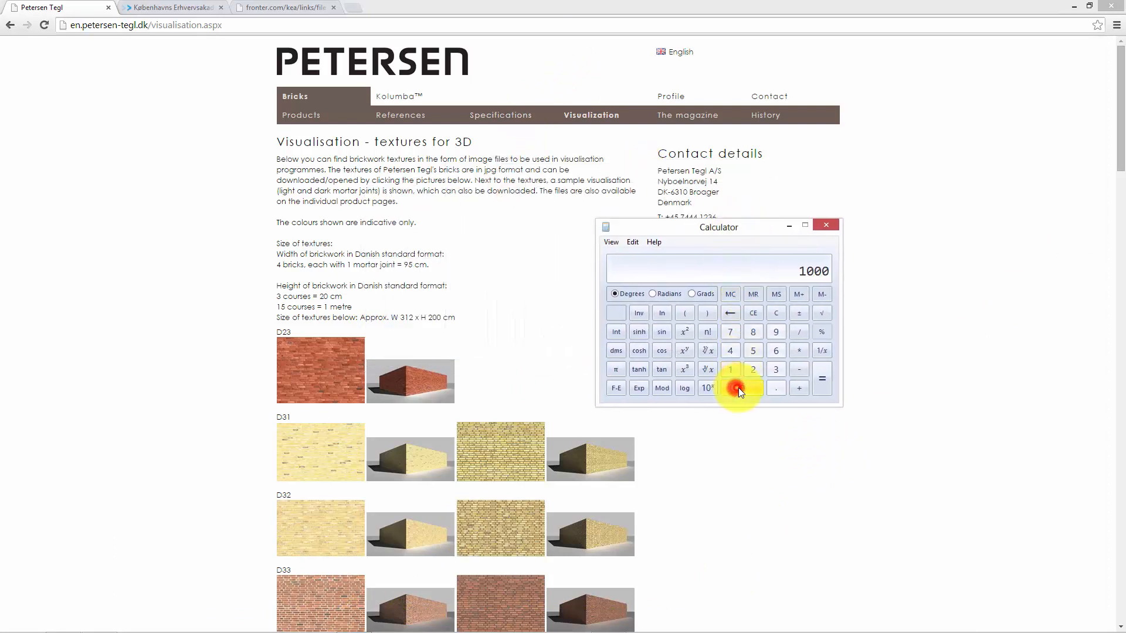
click(798, 333)
click(731, 370)
click(752, 350)
click(816, 381)
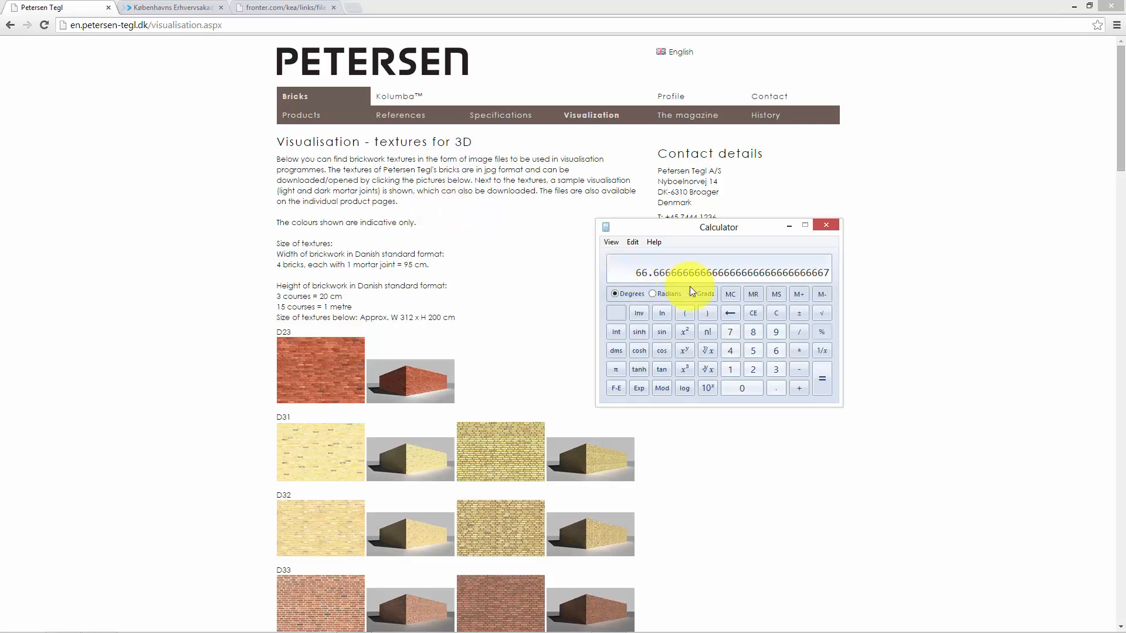
drag(769, 234, 785, 229)
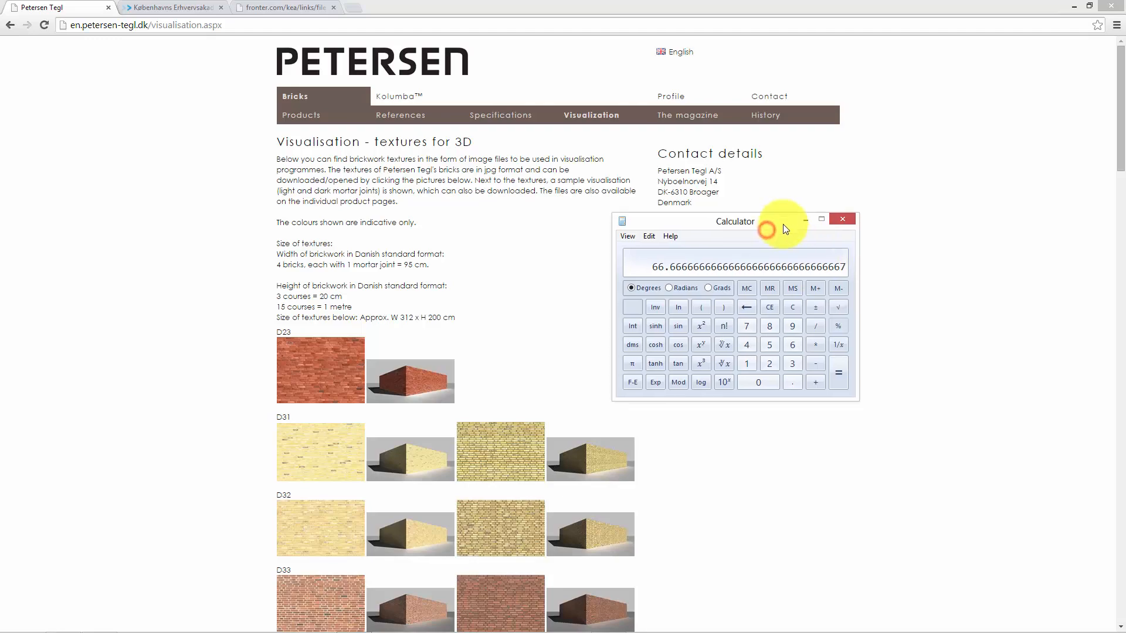
- Switch back to Revit and multiply the course height in Calculator by 8 to get the texture's height
click(94, 625)
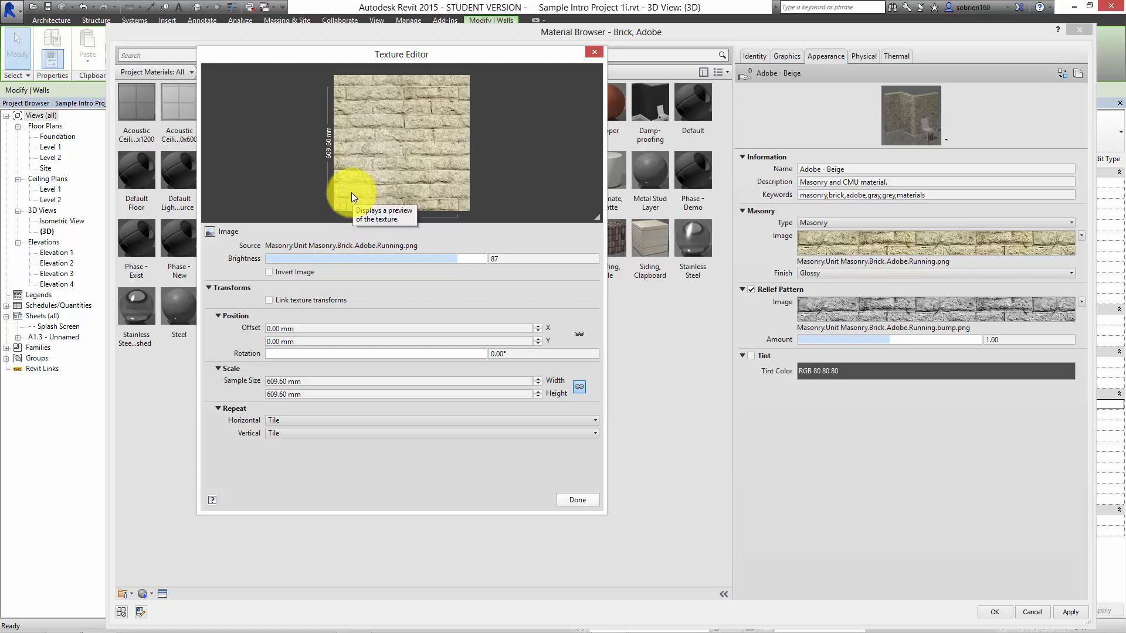
mouse_move(289, 627)
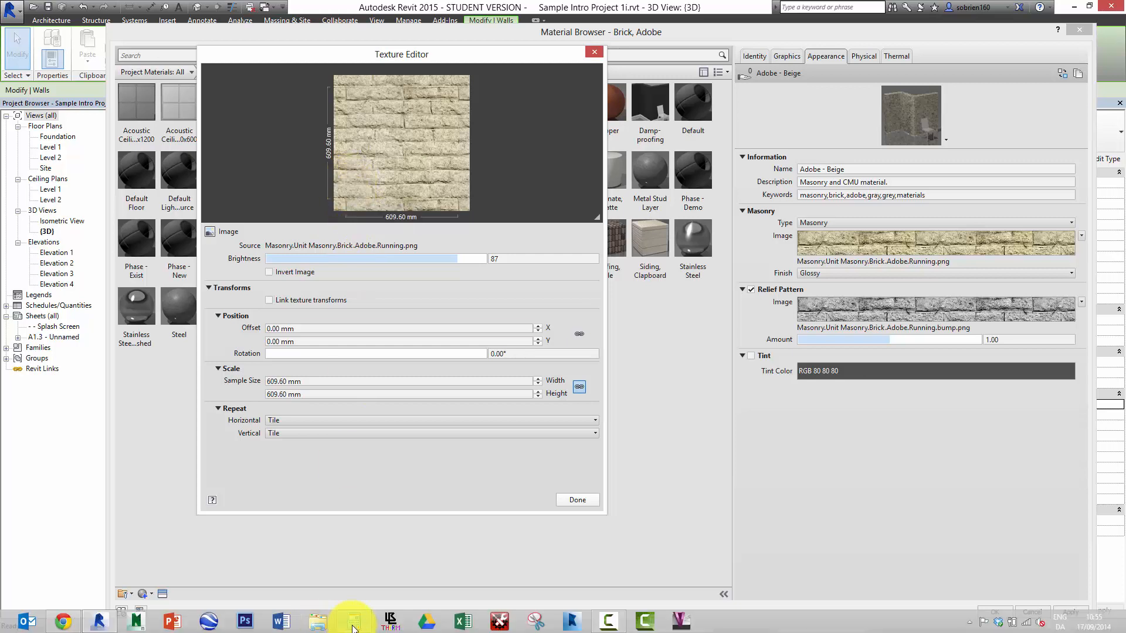
click(353, 622)
click(815, 345)
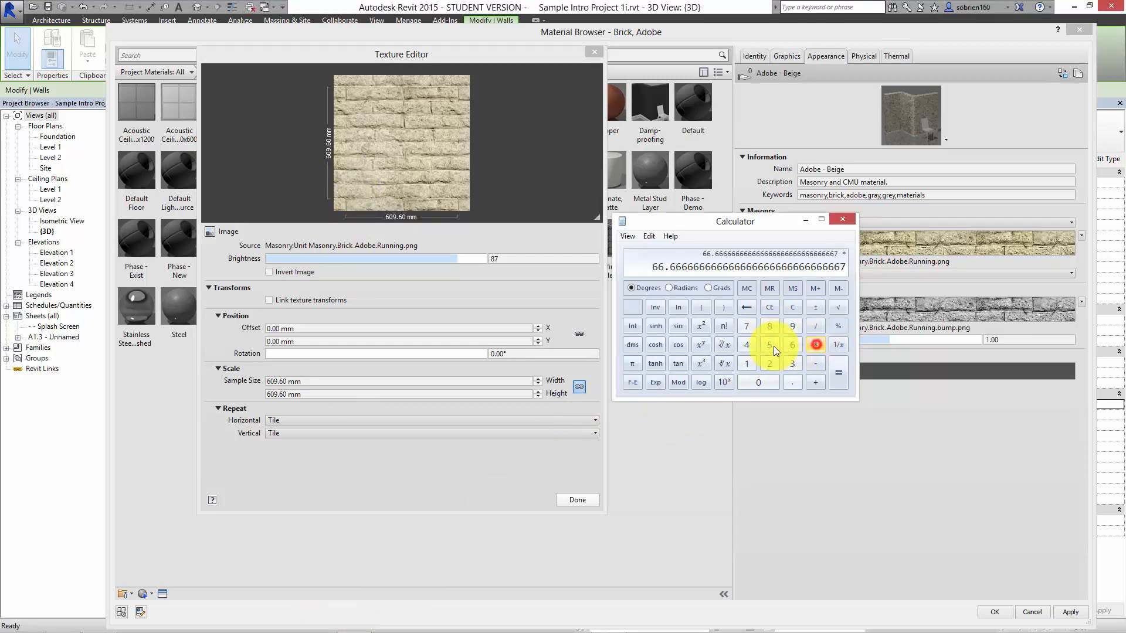
click(769, 326)
click(839, 374)
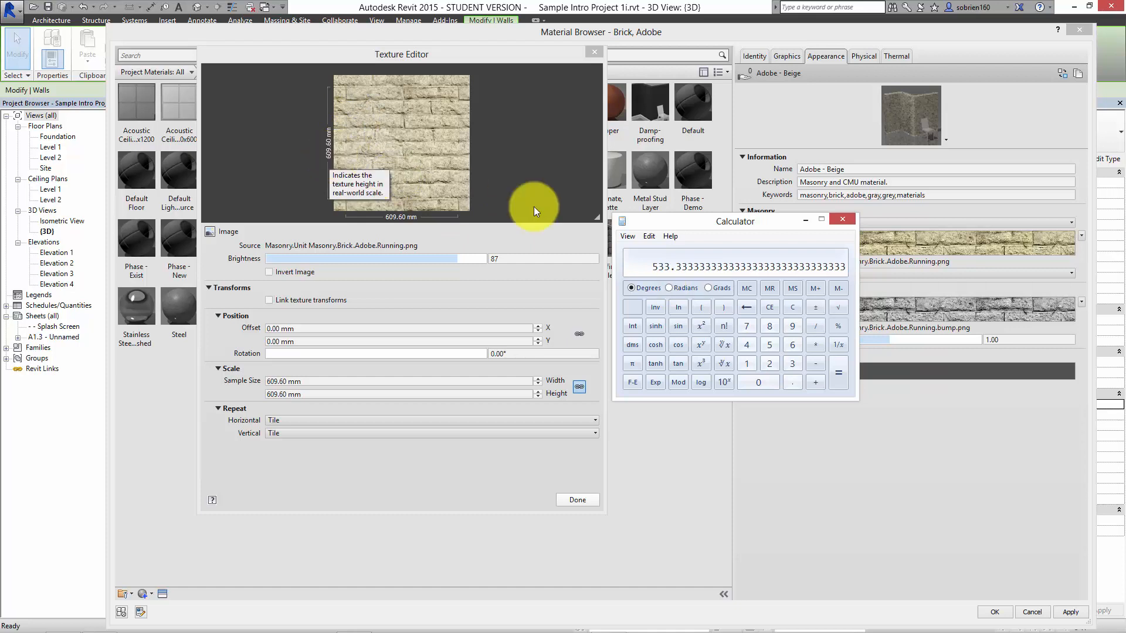
drag(646, 224, 672, 221)
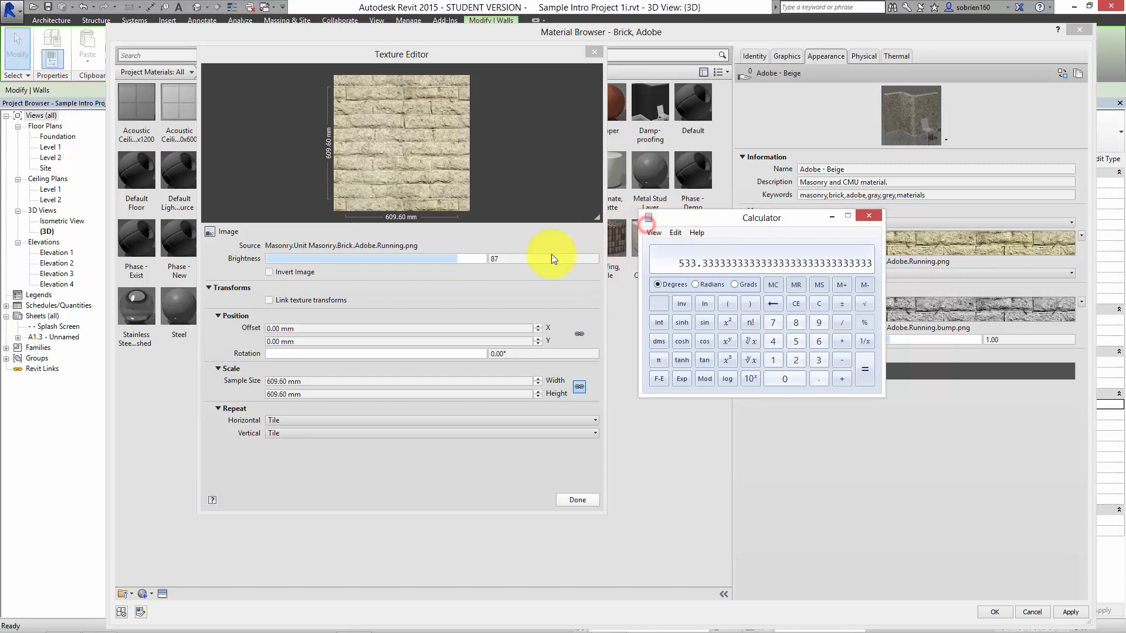
- Set the masonry image's sample height to 533.34 mm with linked proportions and finish editing the texture
click(311, 394)
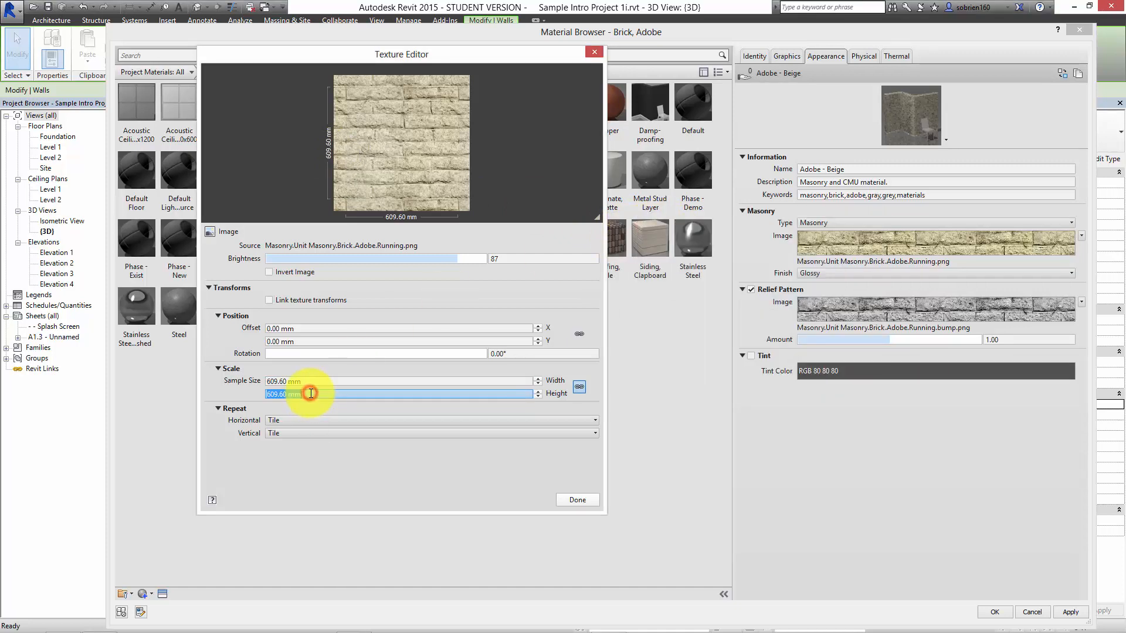
text(533.34)
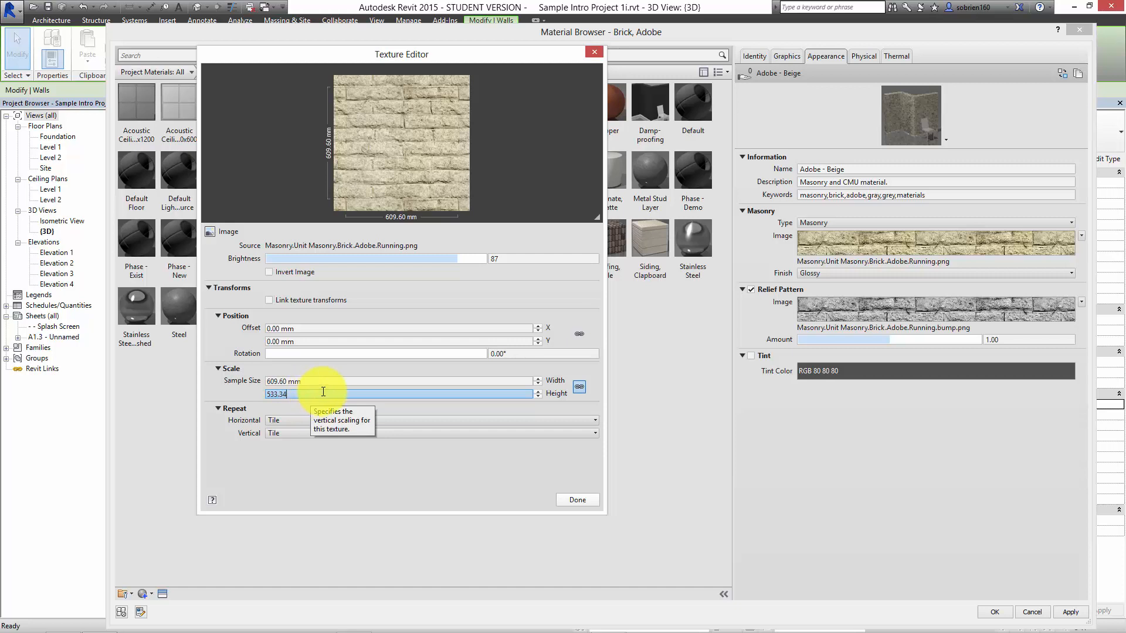
click(326, 382)
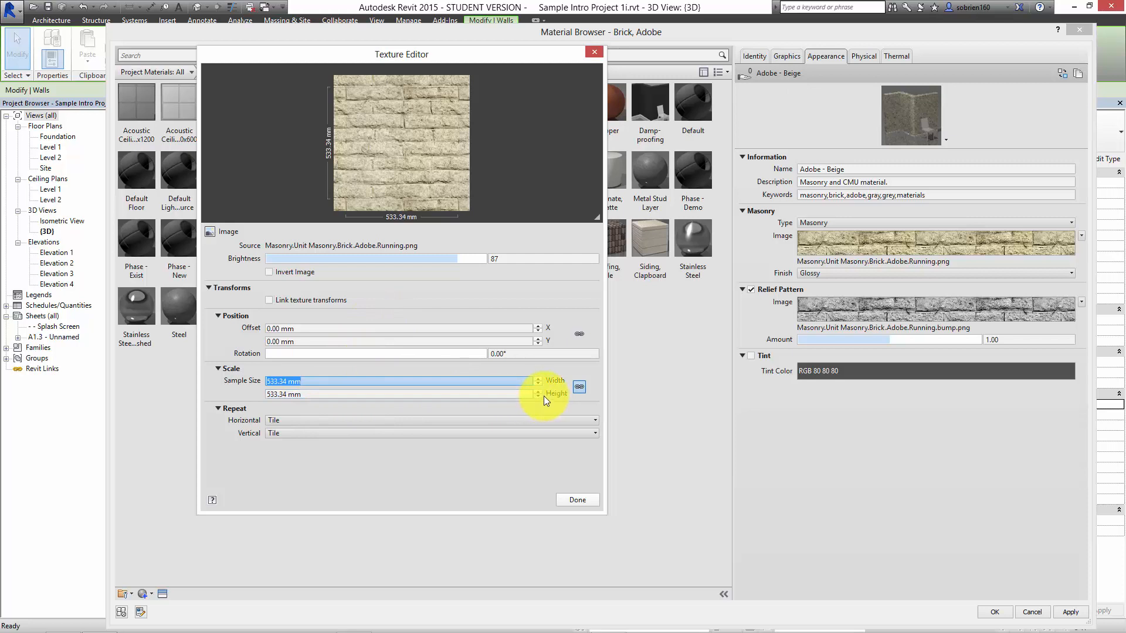
click(302, 394)
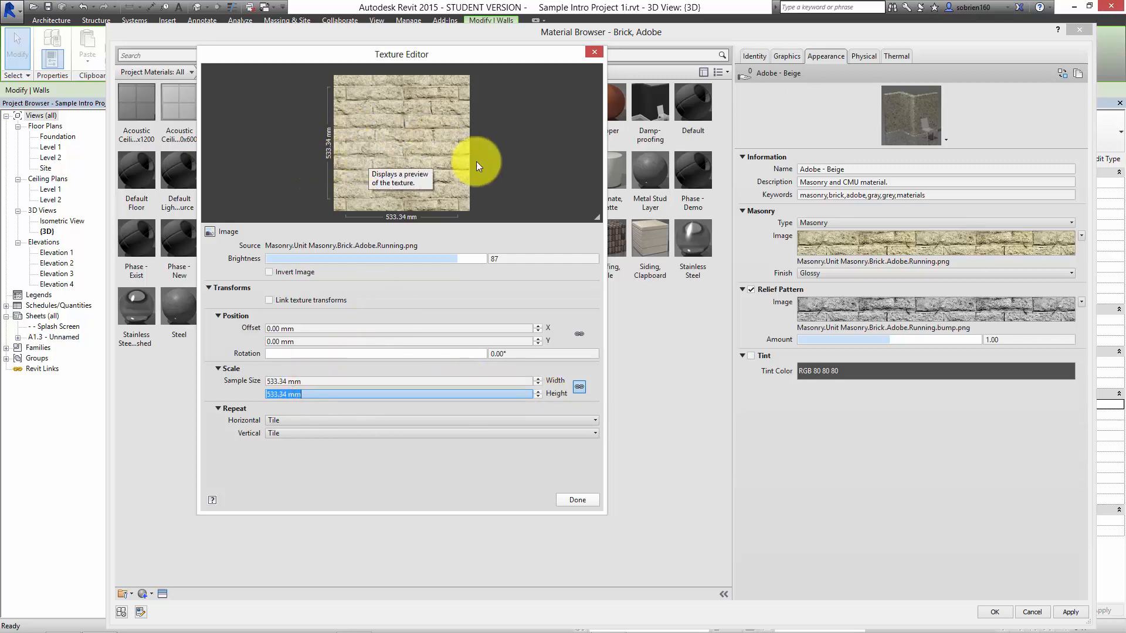
click(579, 388)
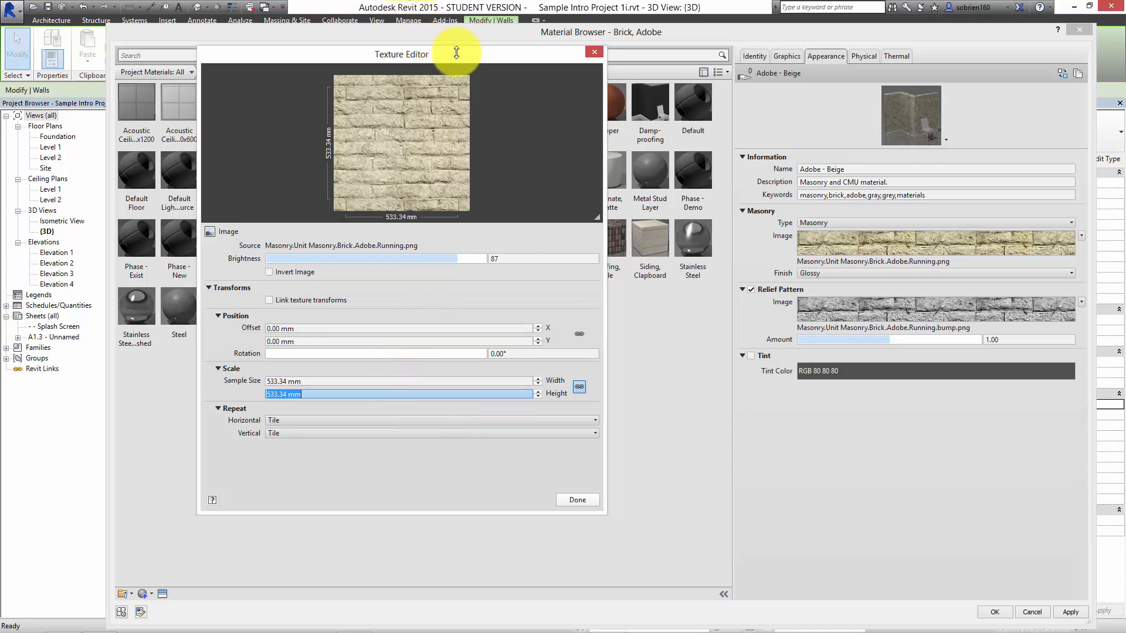
drag(459, 51, 536, 60)
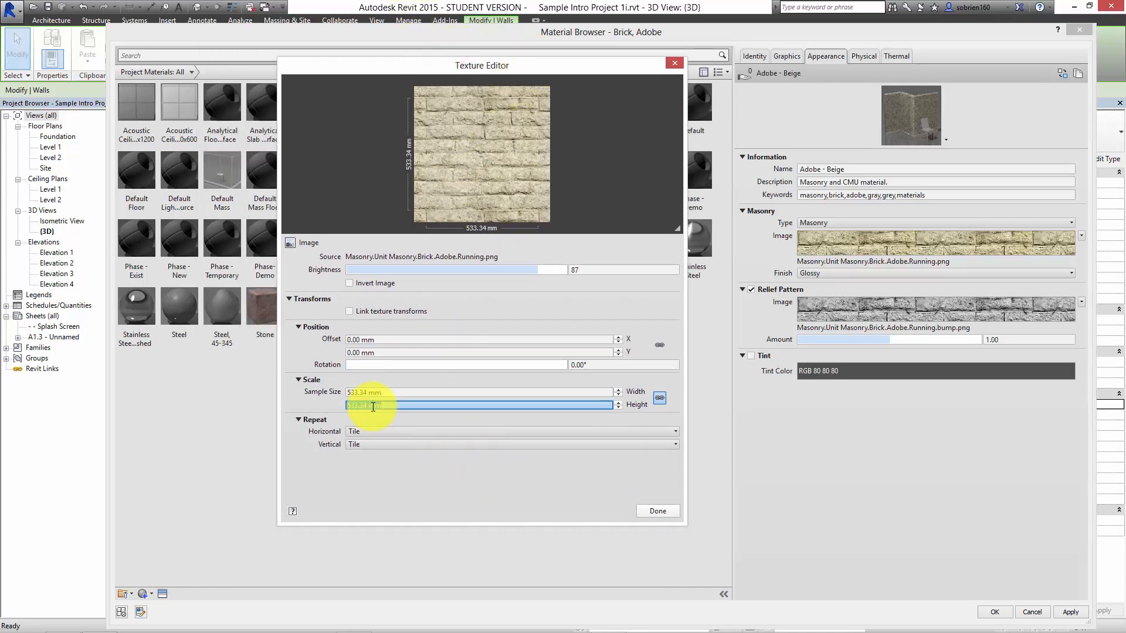
click(649, 509)
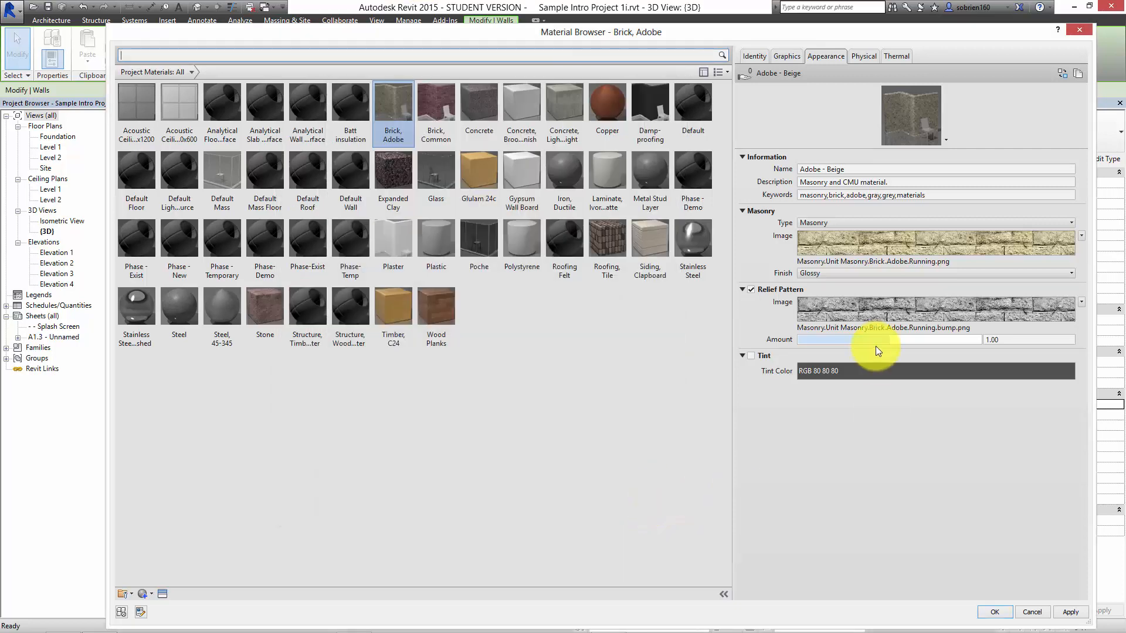
- Set the relief pattern image's sample height to 533.34 mm and accept the Brick, Adobe material for the wall layer
click(888, 307)
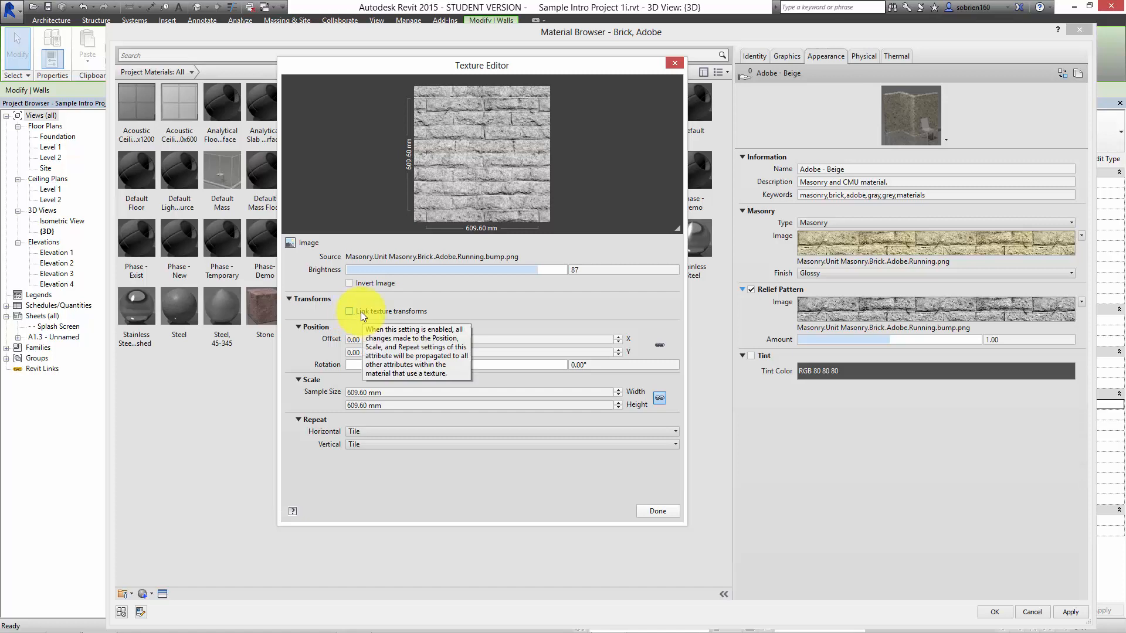
click(384, 407)
text(5)
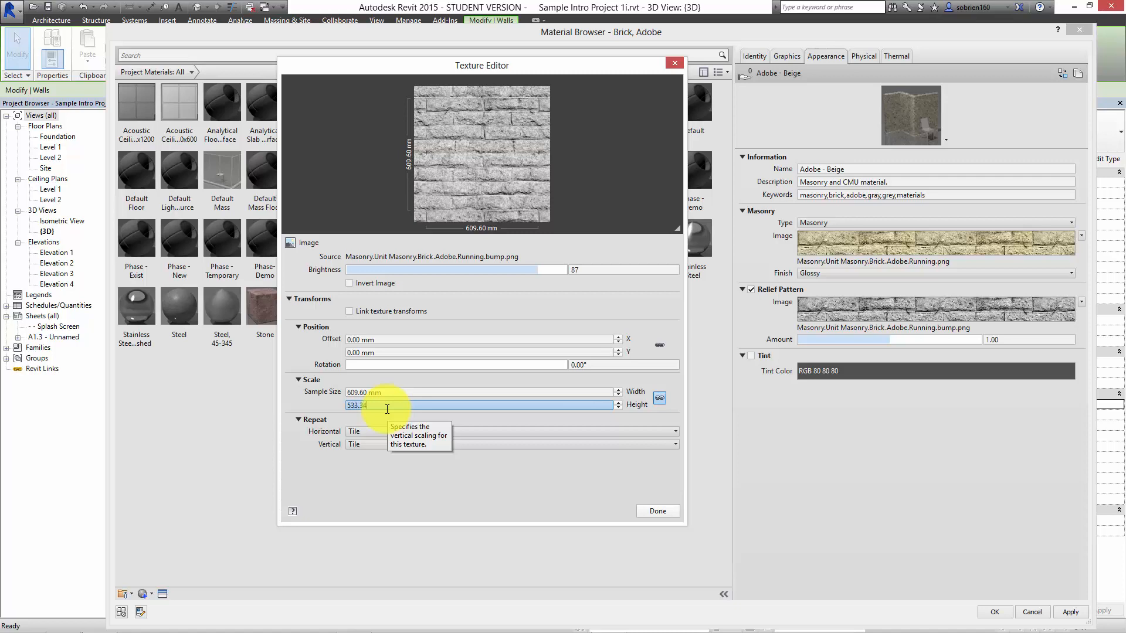
text(33.34)
key(Return)
click(647, 509)
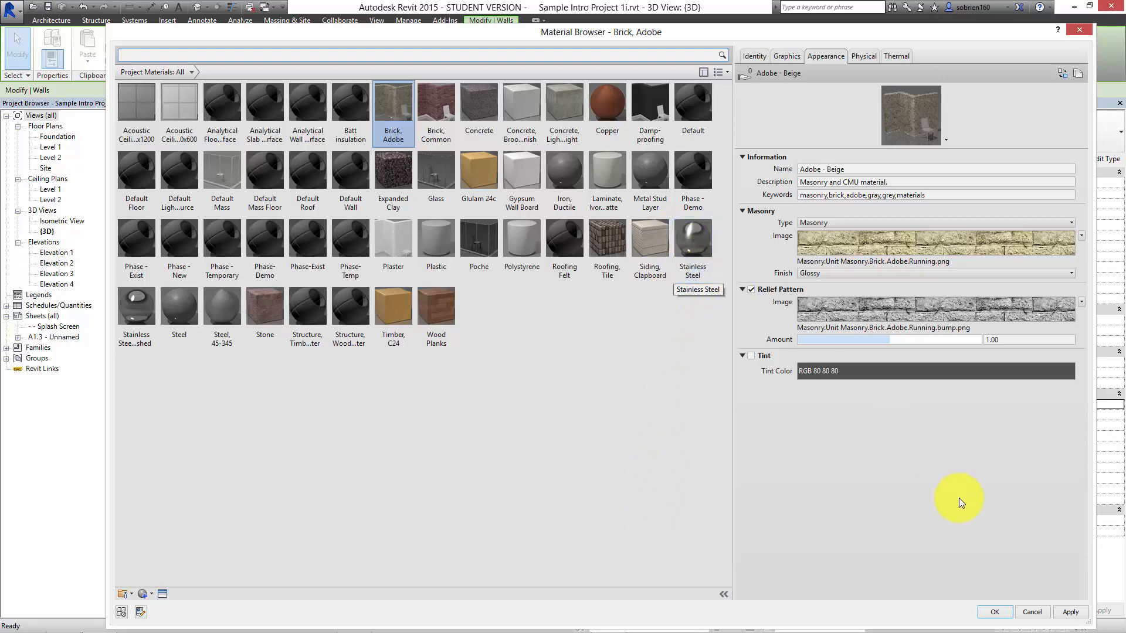
click(996, 612)
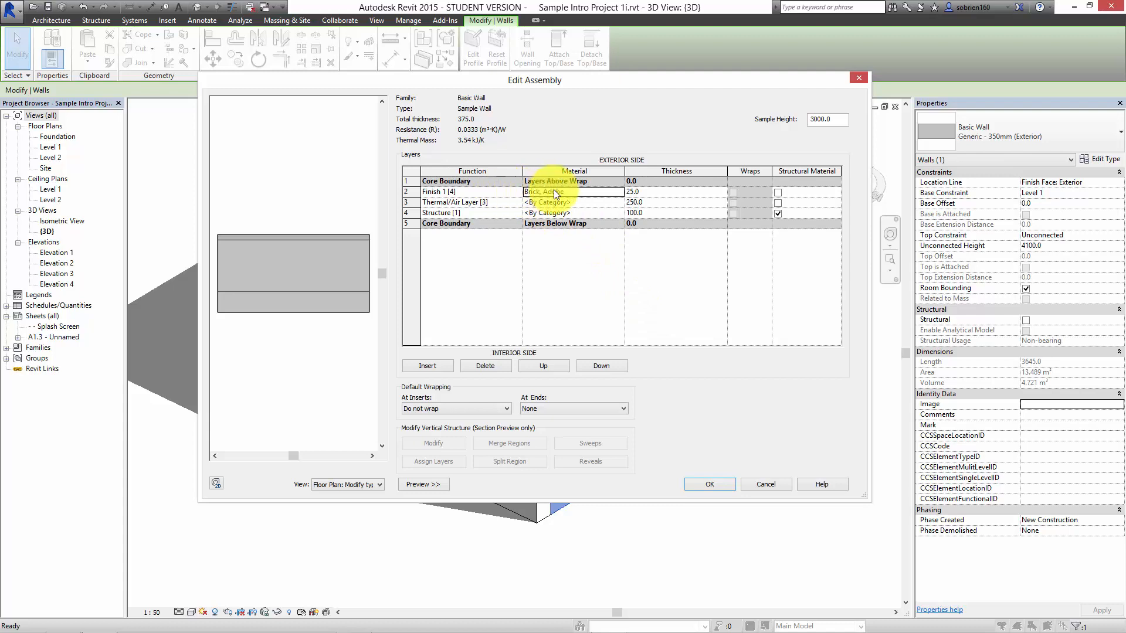
- Set the Brick, Adobe finish layer's thickness to 103 mm and accept the assembly and type properties of Sample Wall
click(638, 191)
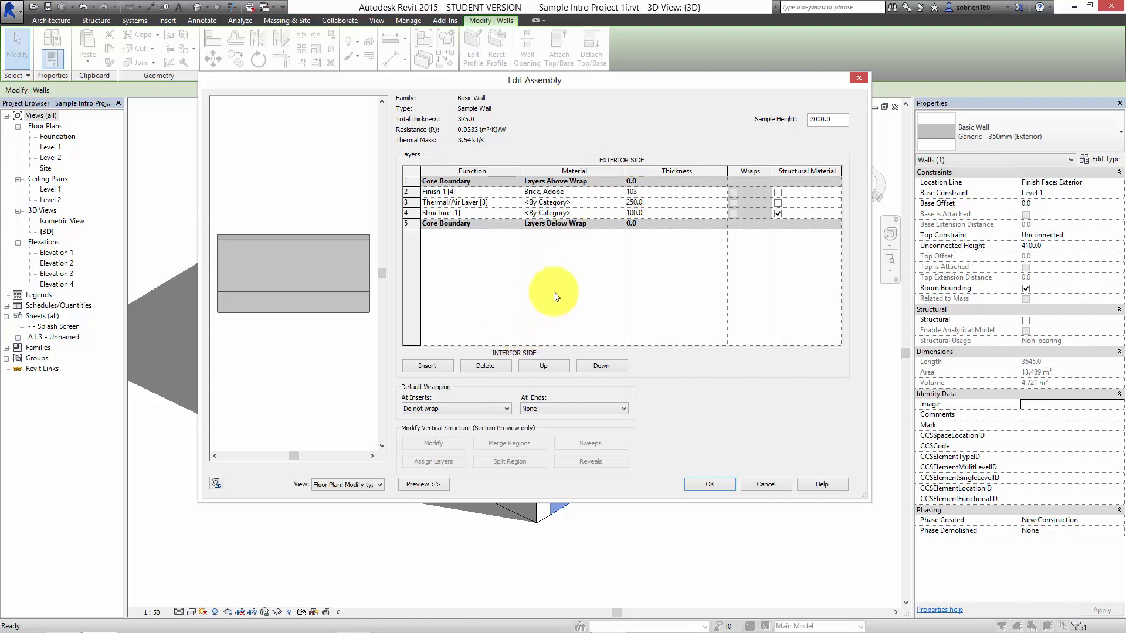
click(598, 204)
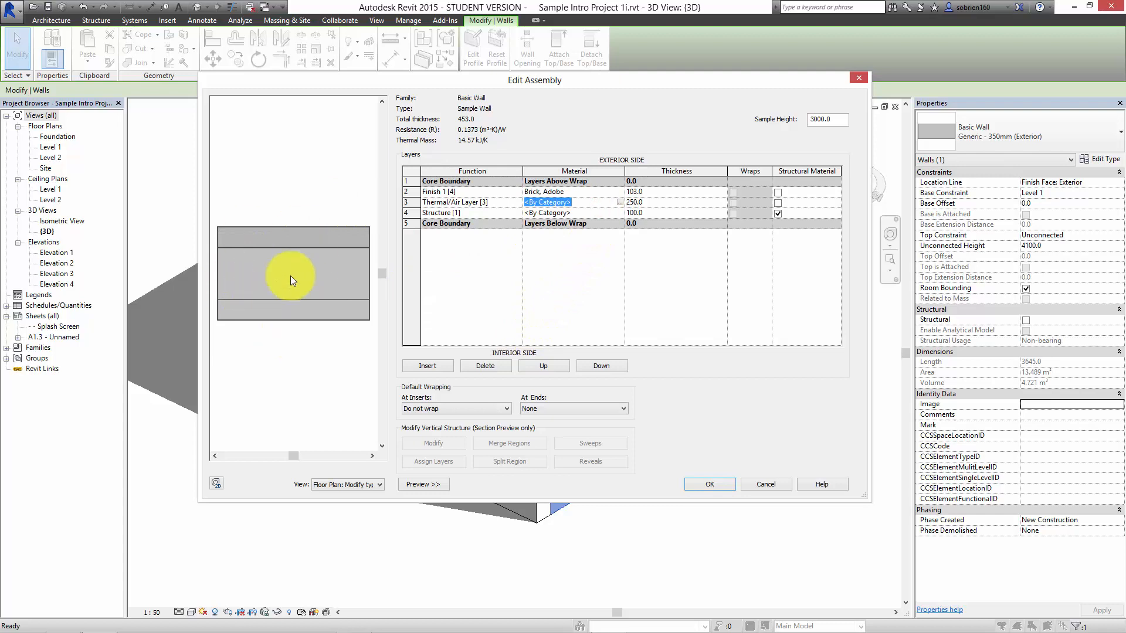
click(717, 488)
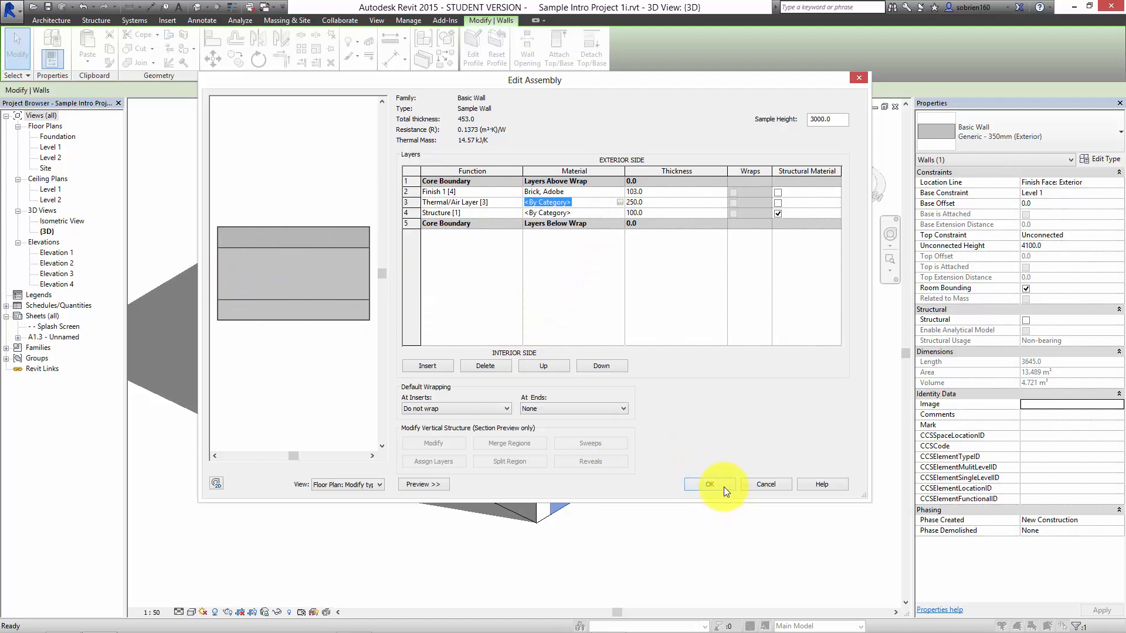
click(723, 487)
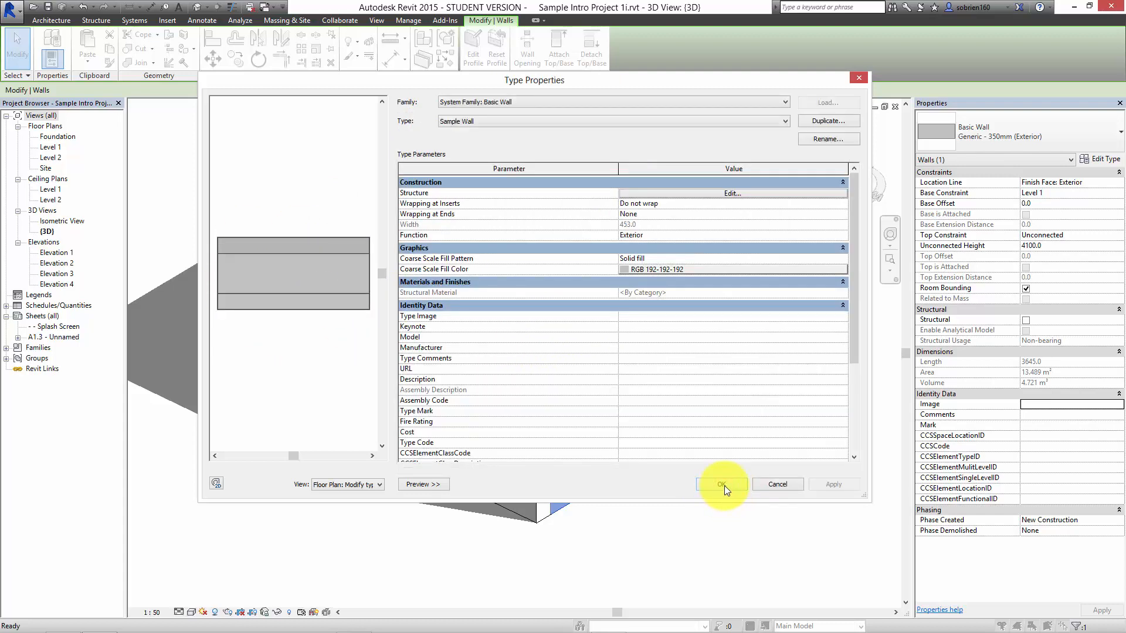
click(721, 487)
click(723, 488)
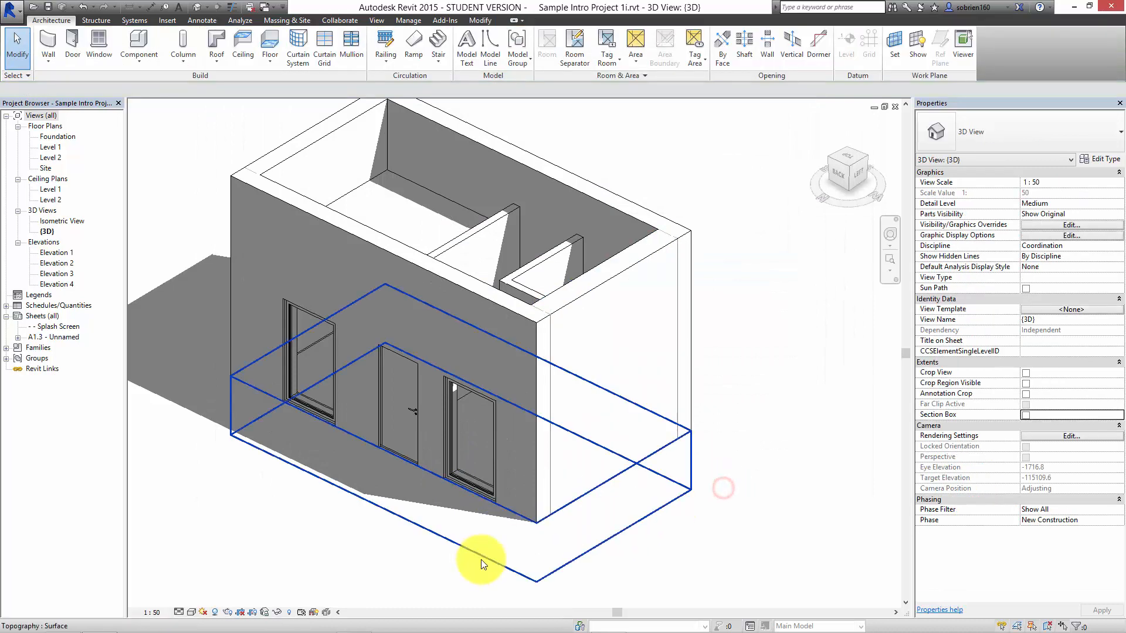
- Display the 3D view in the Shaded visual style
click(191, 612)
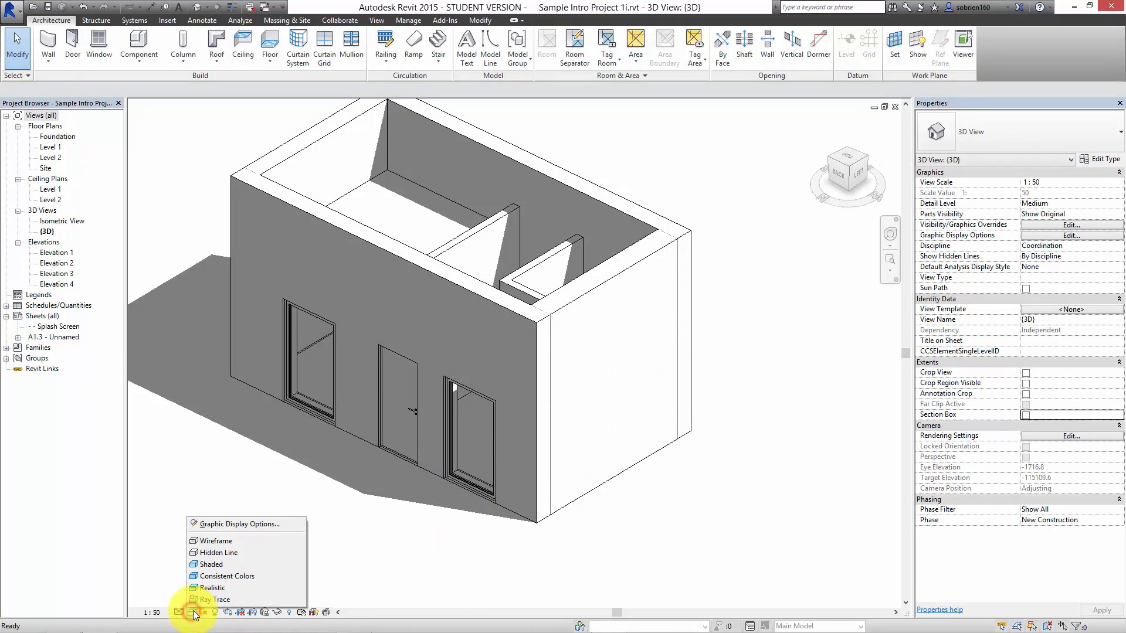
click(214, 566)
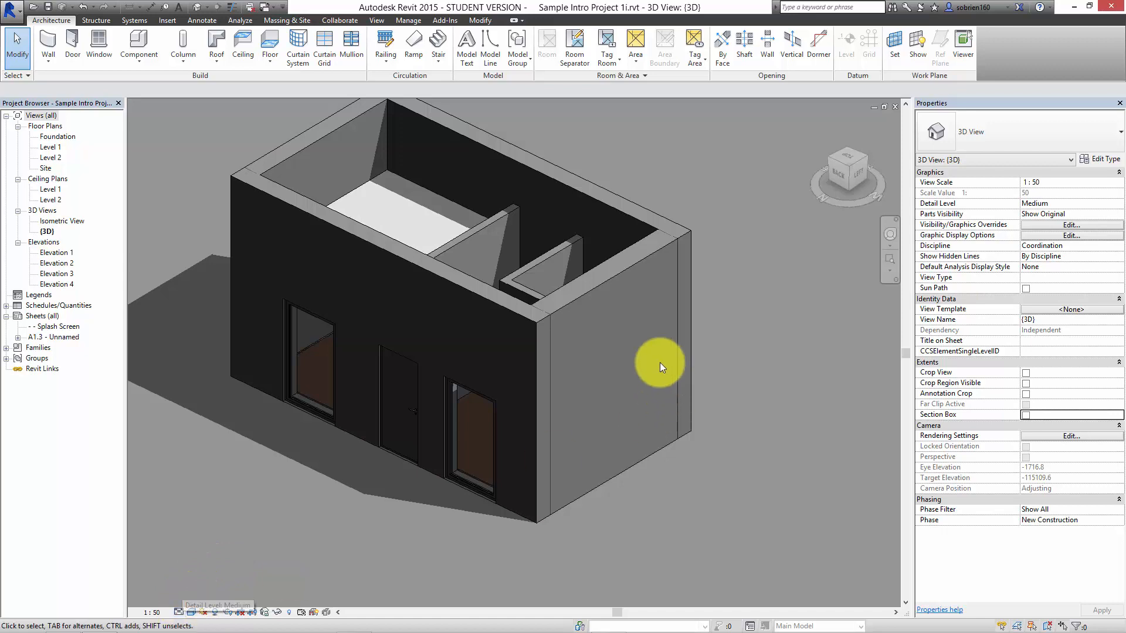
click(658, 452)
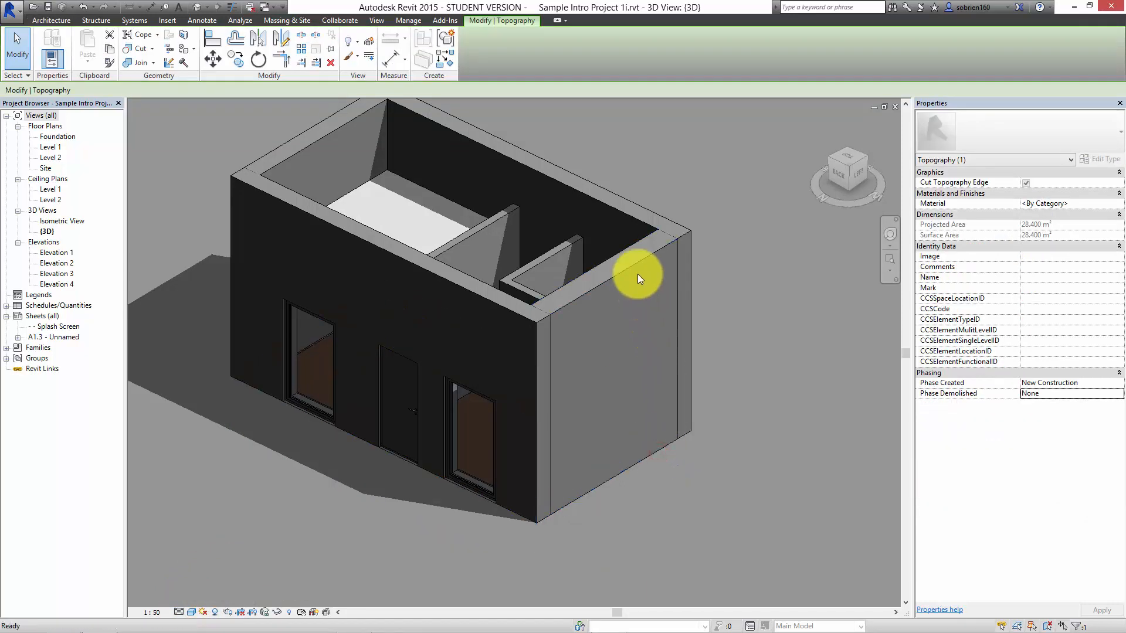
key(Escape)
- Open the Brick, Adobe material of the Sample Wall's finish layer and check the masonry image in its appearance
click(620, 255)
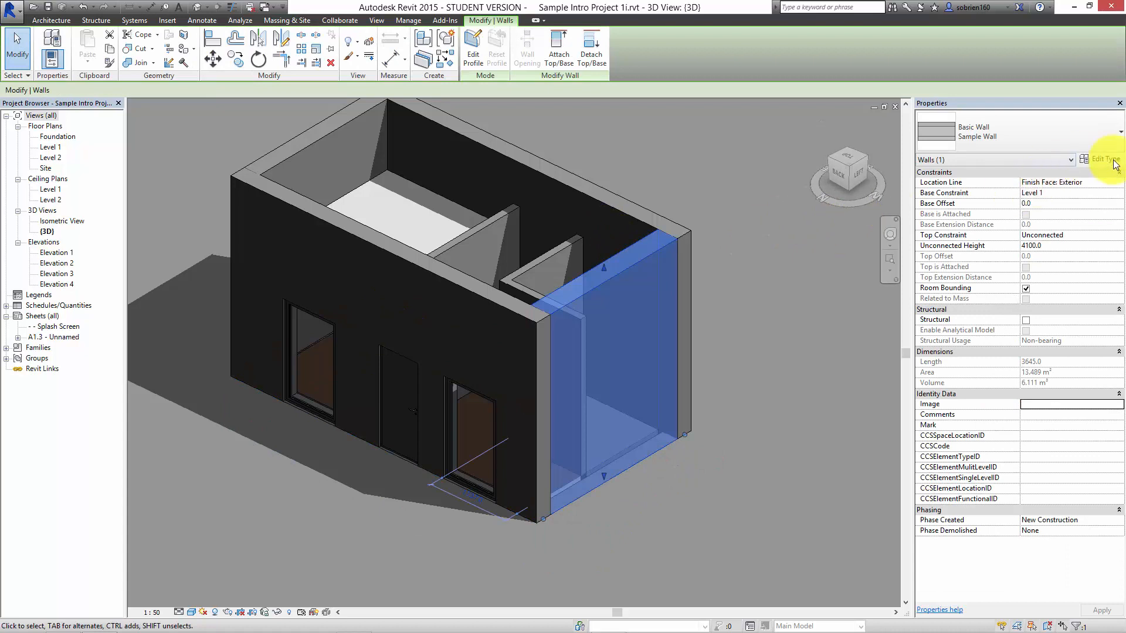
click(1099, 159)
click(703, 189)
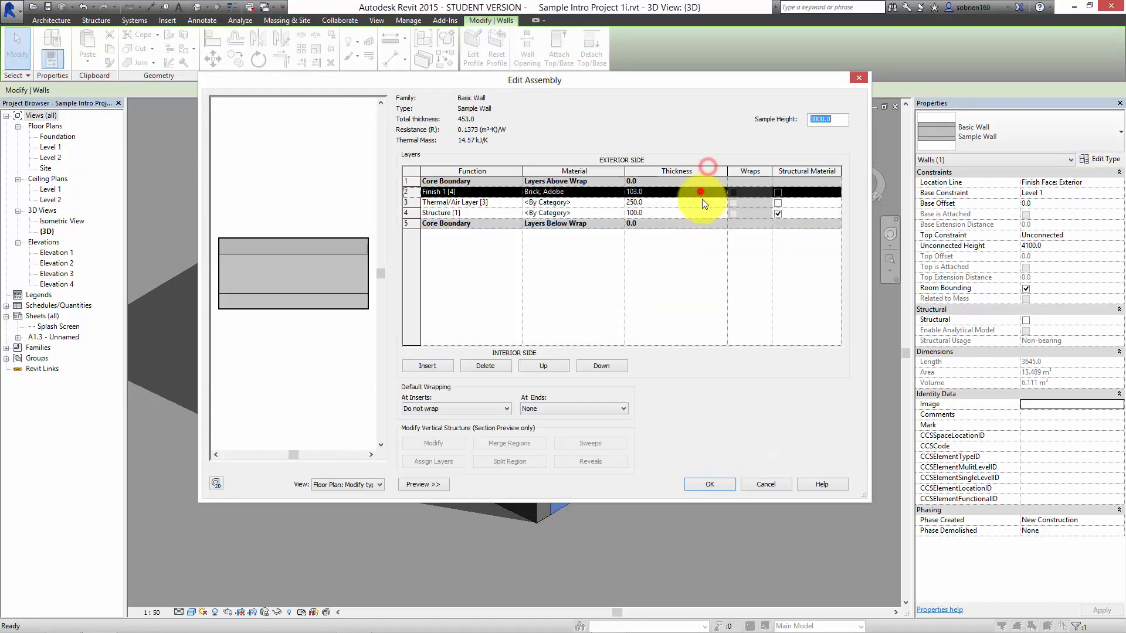
click(610, 192)
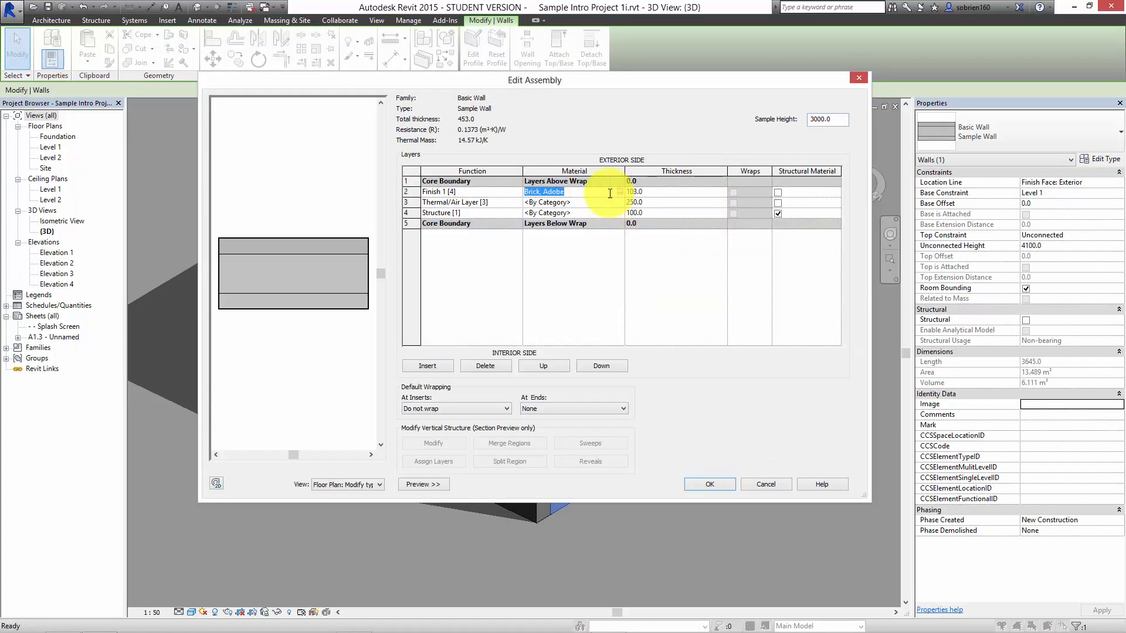
click(620, 192)
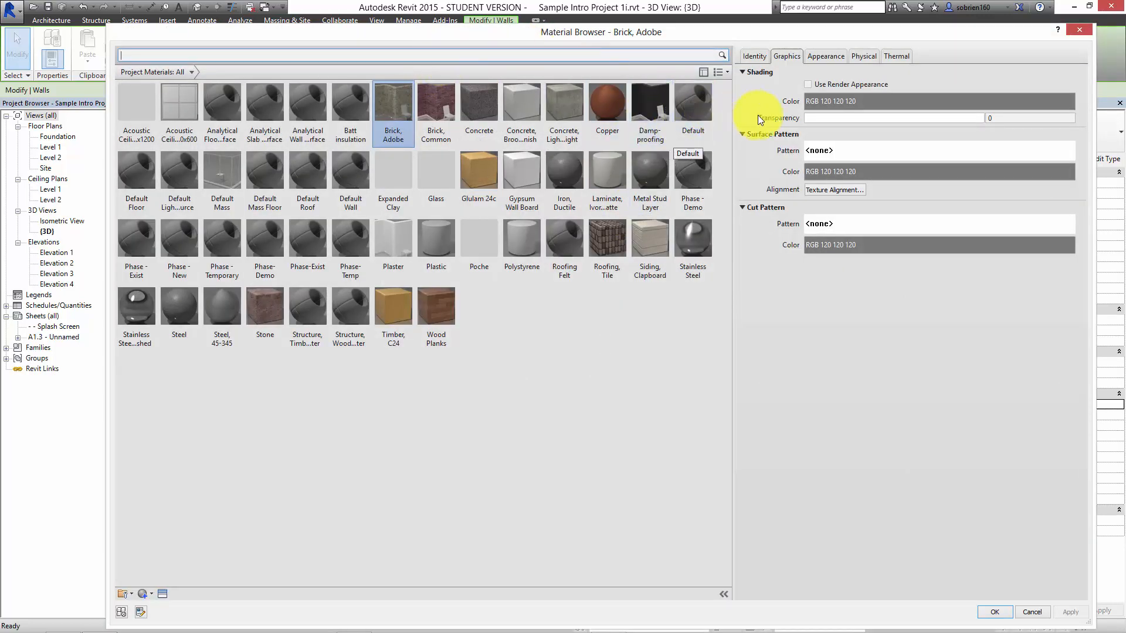
click(825, 55)
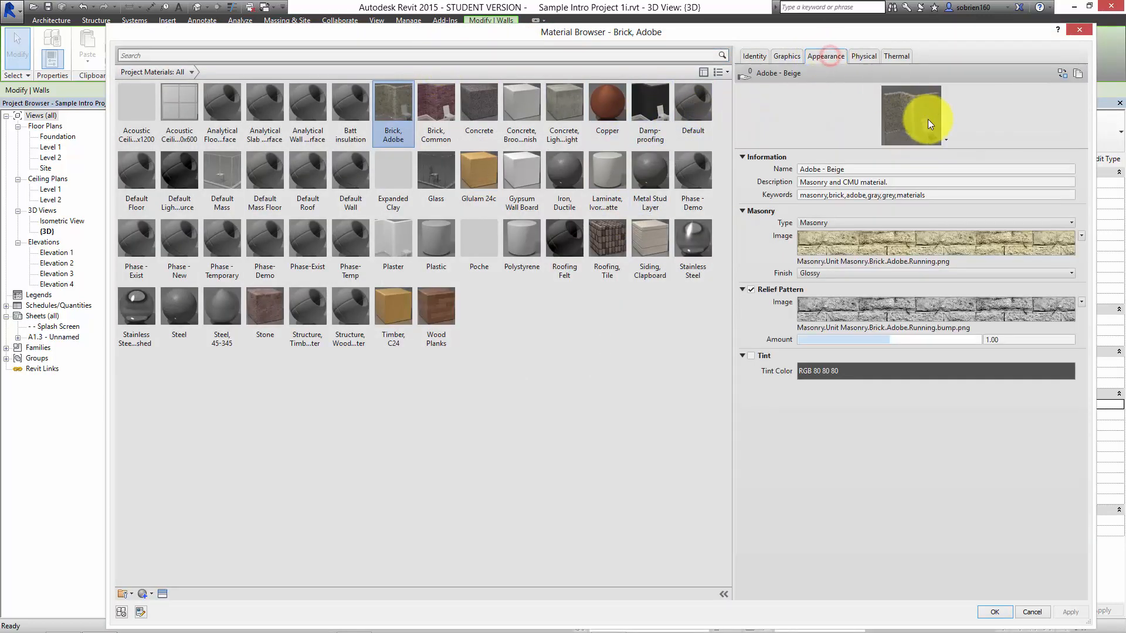
mouse_move(920, 241)
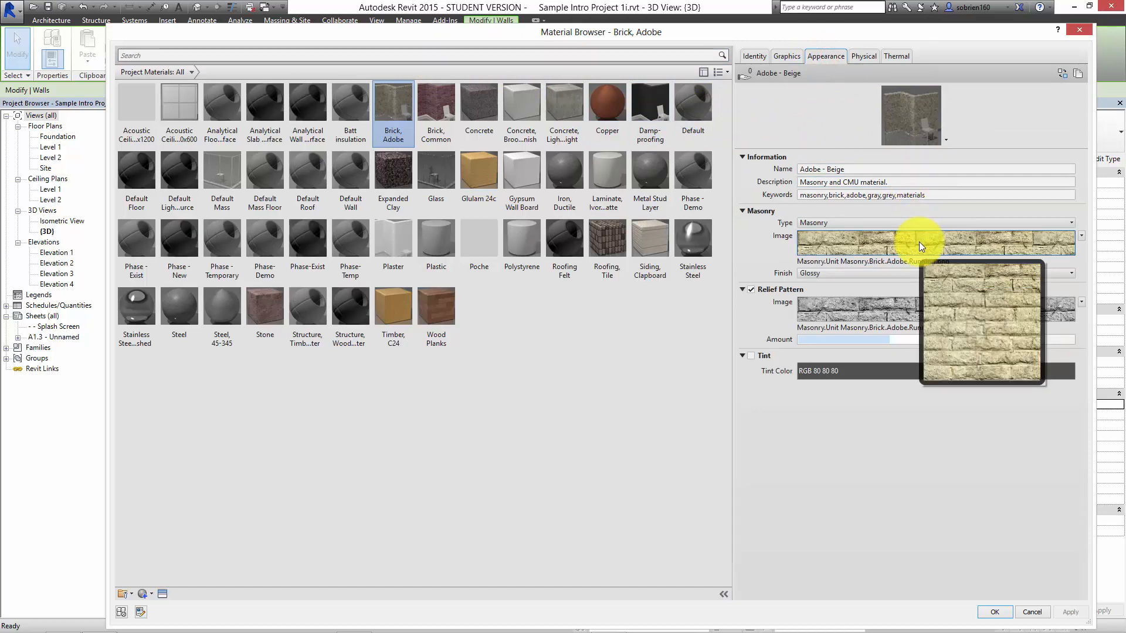
- Enable Use Render Appearance for the Brick, Adobe shading and accept the material, assembly and type properties
click(788, 57)
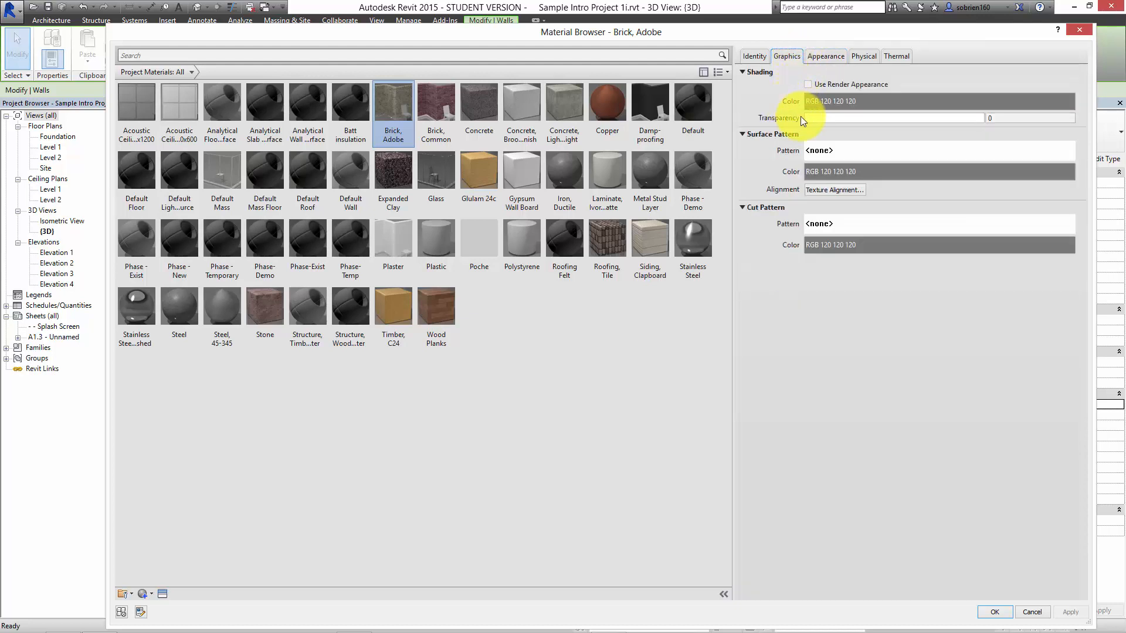
click(809, 85)
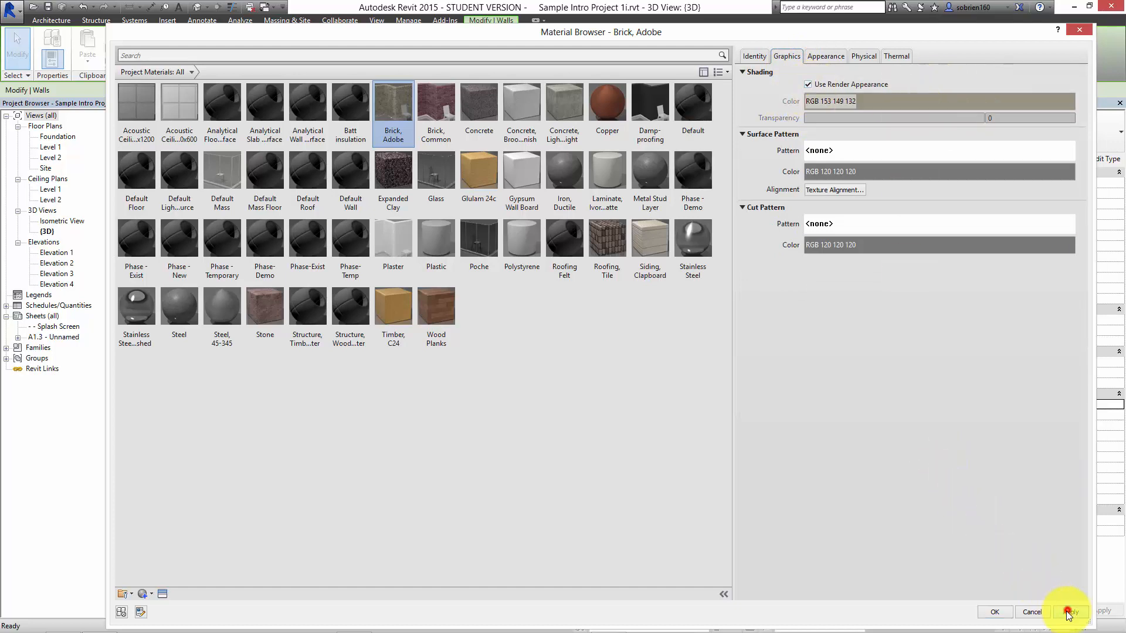
click(994, 612)
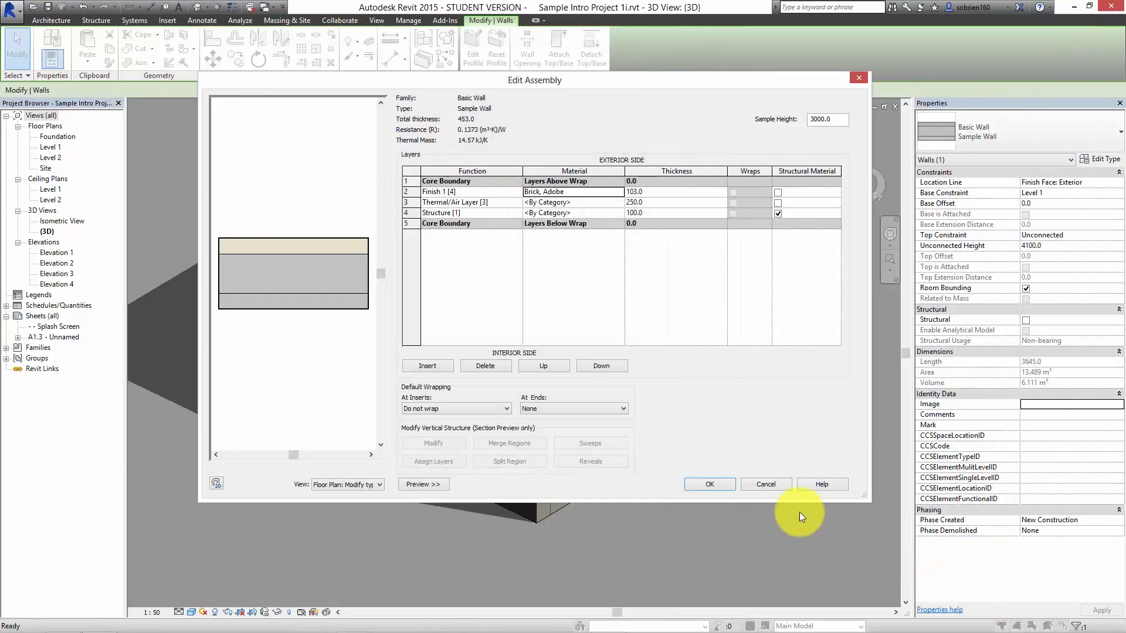
click(714, 485)
click(712, 484)
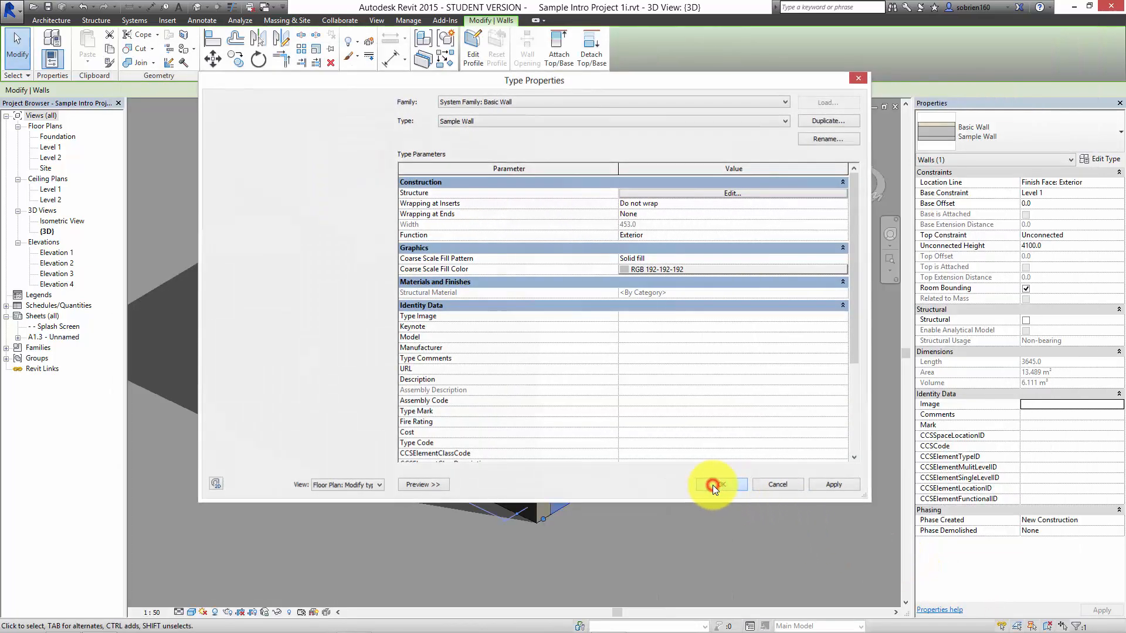
click(712, 484)
- Display the 3D view in the Realistic visual style
shift+middle_drag(680, 489, 654, 461)
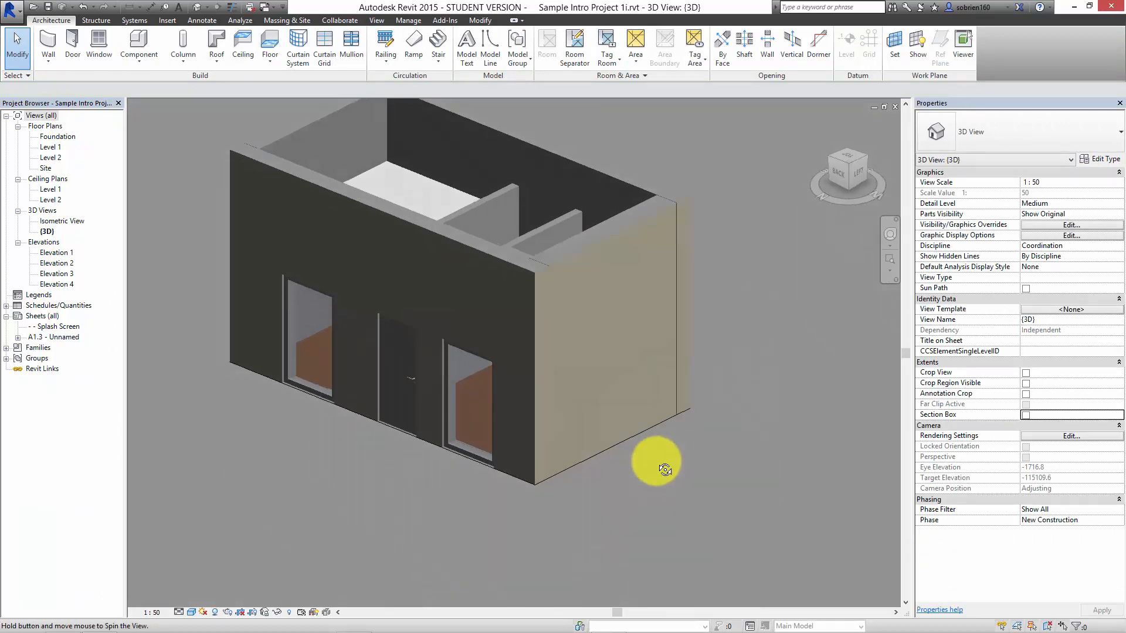
click(191, 612)
click(201, 587)
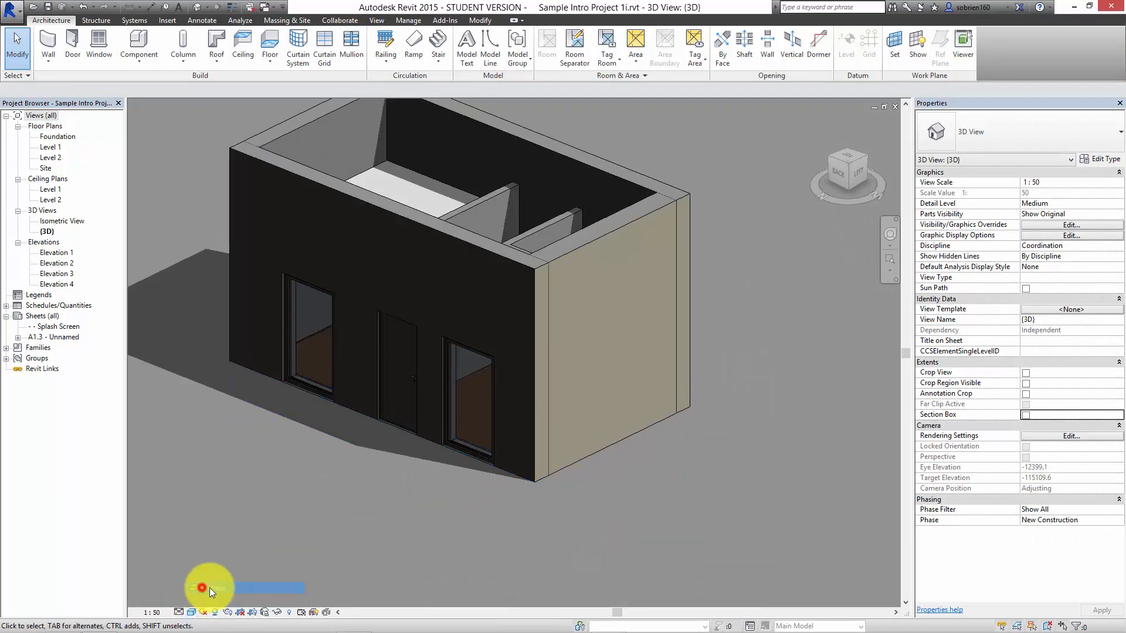
- Examine the brick texture on the building's end wall in the 3D view, up close and from different angles
scroll(621, 364, up, 8)
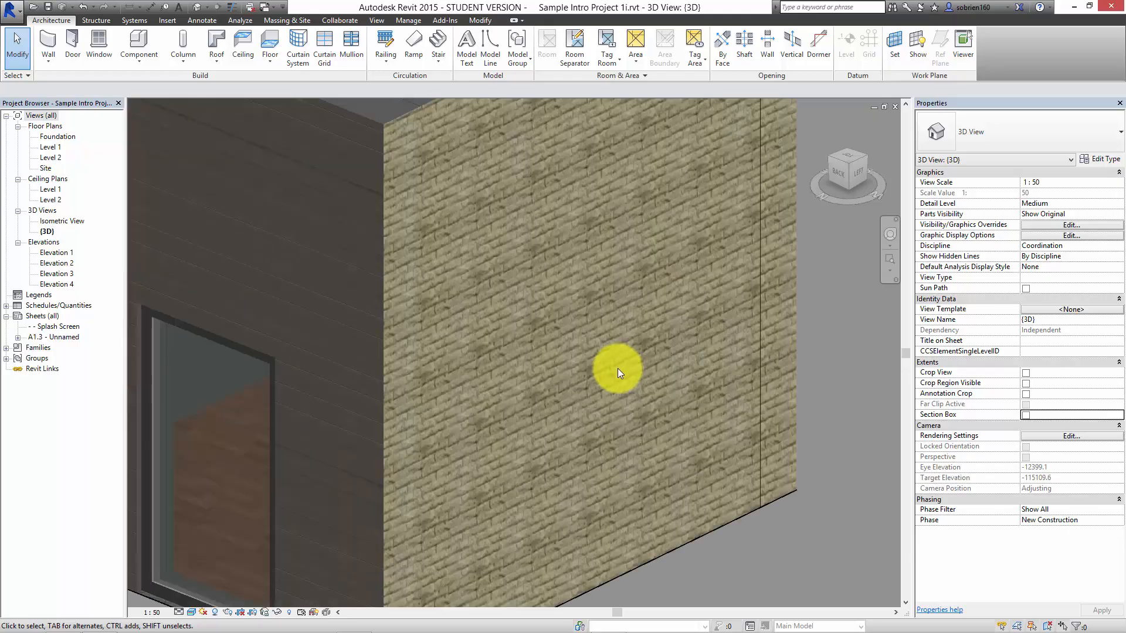
scroll(617, 378, up, 2)
scroll(617, 381, down, 10)
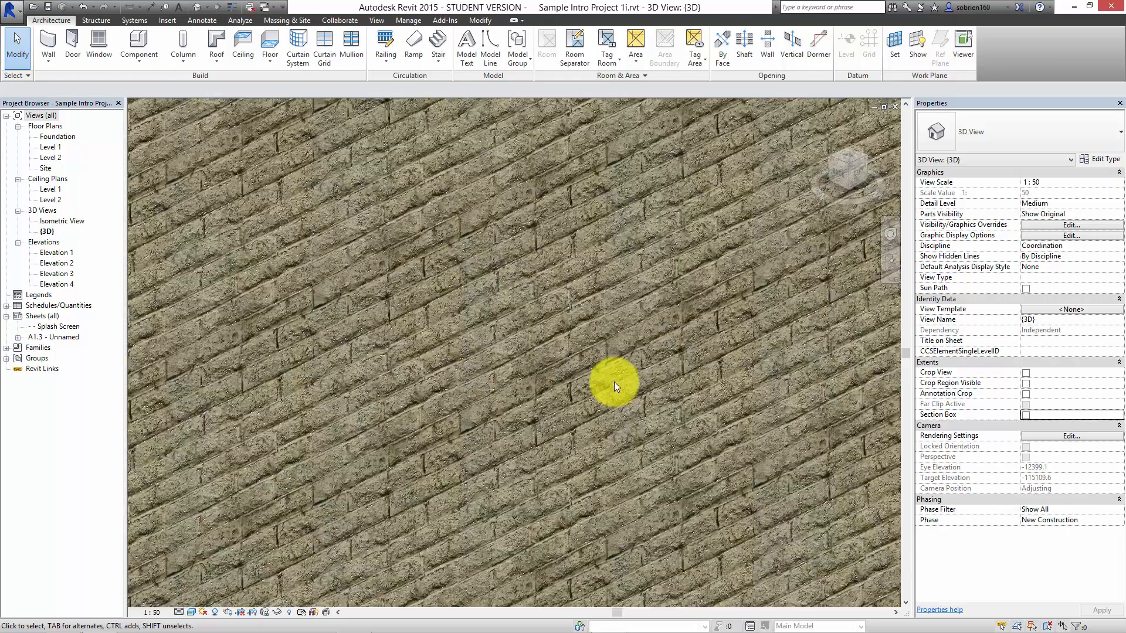
mouse_move(610, 386)
shift+middle_down()
mouse_move(585, 339)
mouse_move(533, 410)
mouse_move(571, 410)
mouse_move(580, 393)
mouse_move(602, 431)
mouse_move(575, 367)
mouse_move(598, 397)
shift+middle_up()
scroll(598, 417, up, 5)
scroll(596, 417, down, 3)
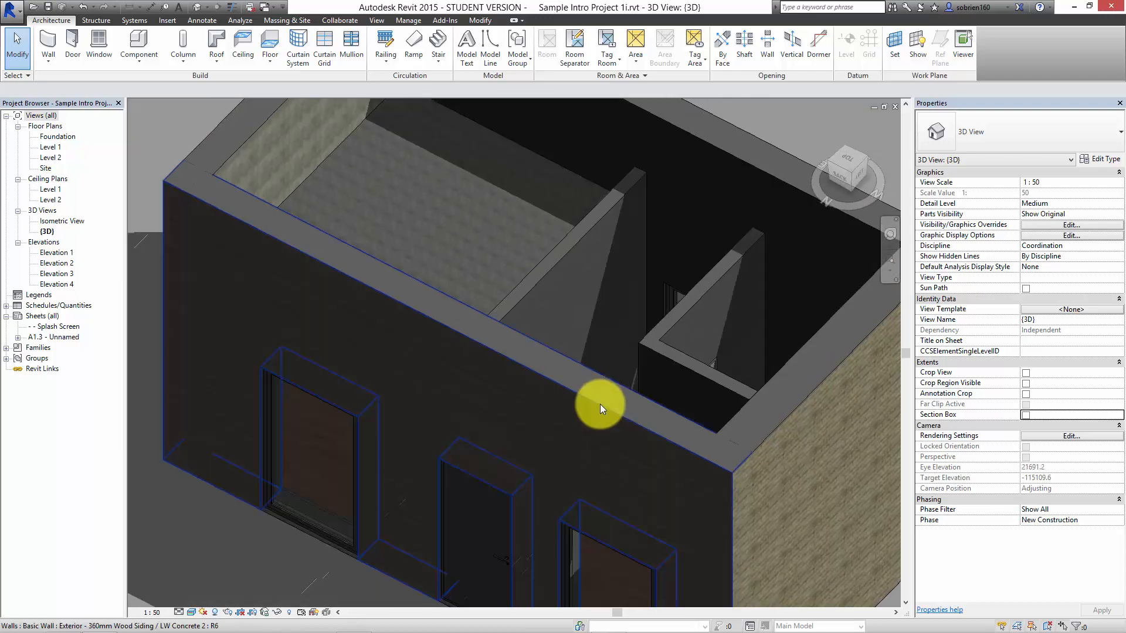
scroll(568, 340, up, 3)
mouse_move(568, 340)
shift+middle_down()
mouse_move(535, 313)
mouse_move(516, 269)
mouse_move(515, 314)
shift+middle_up()
scroll(471, 287, up, 2)
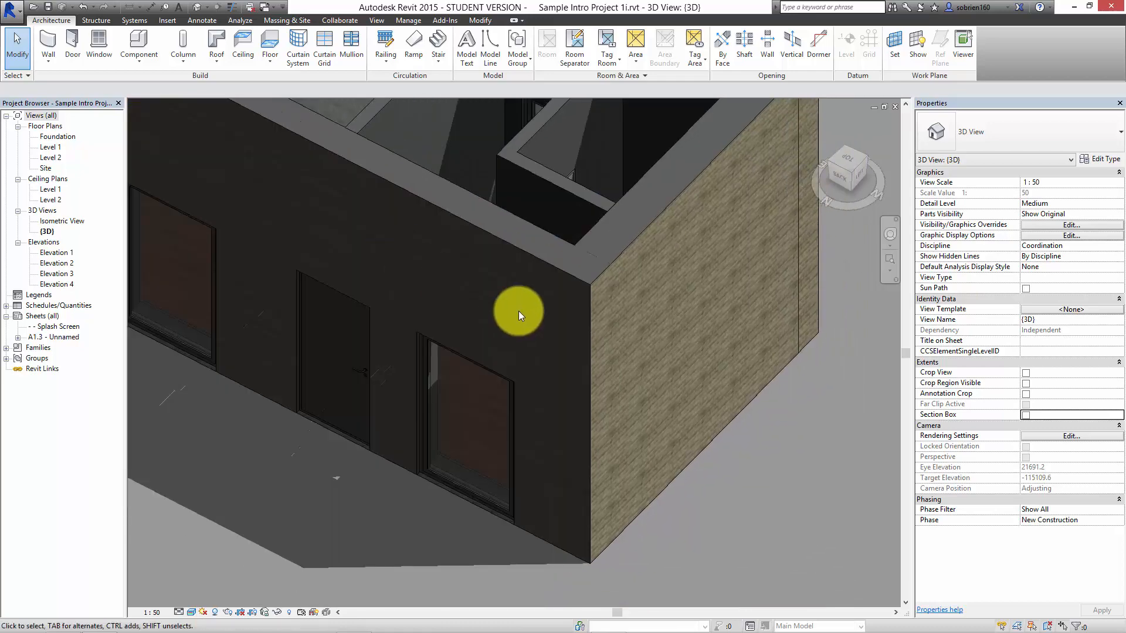
shift+middle_drag(573, 346, 545, 322)
- Open the Elevation 1 view and display it in the Realistic visual style
double_click(58, 253)
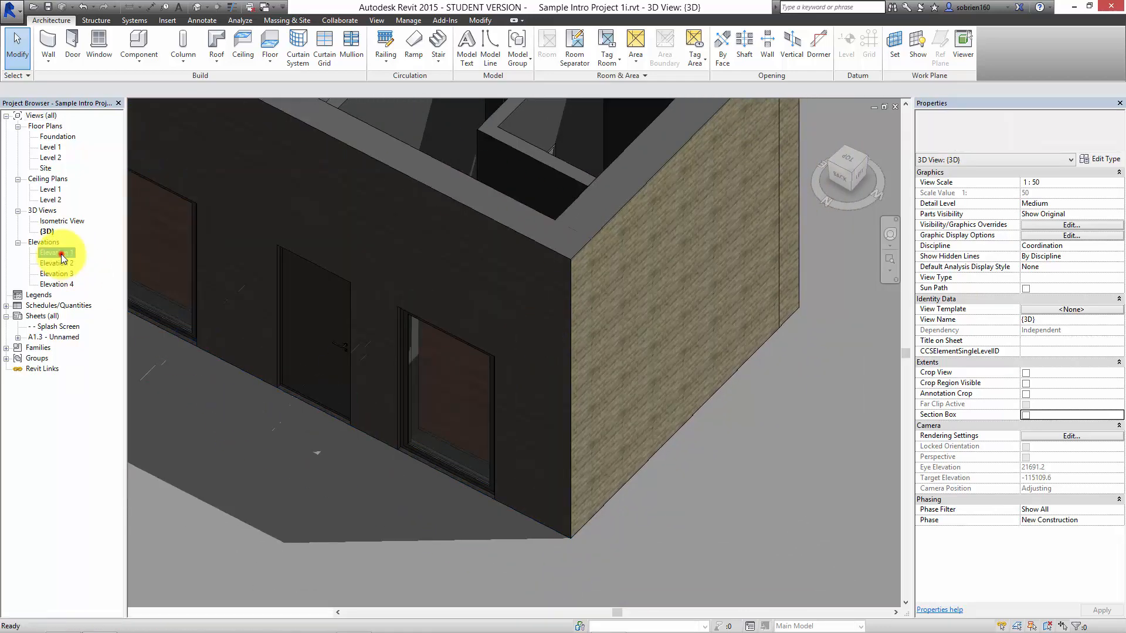
scroll(725, 344, up, 5)
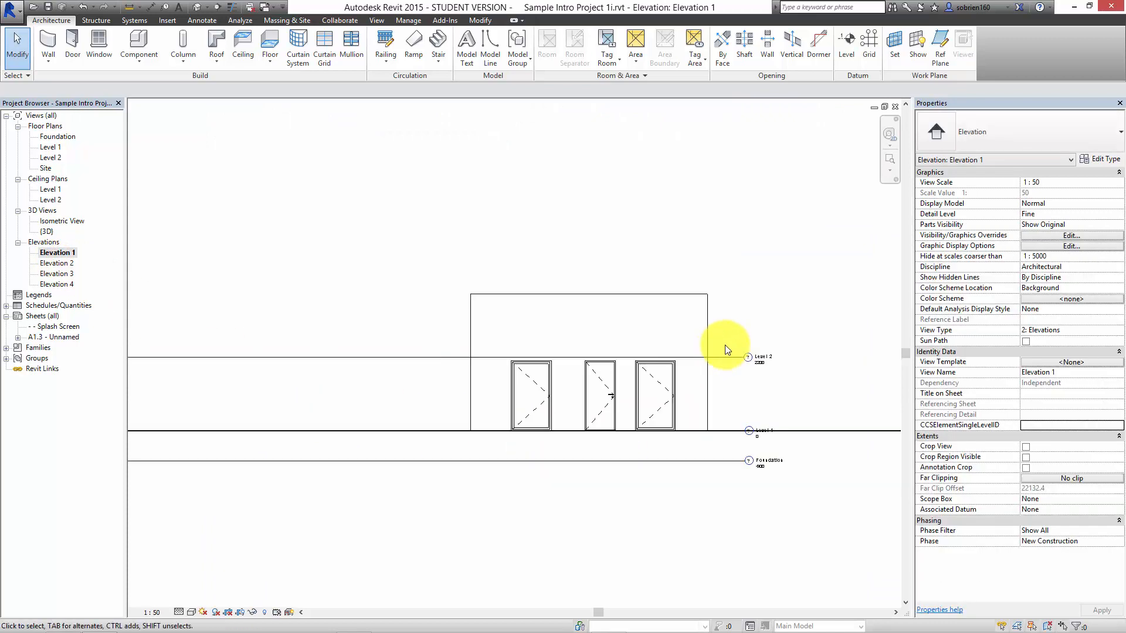
scroll(727, 434, down, 1)
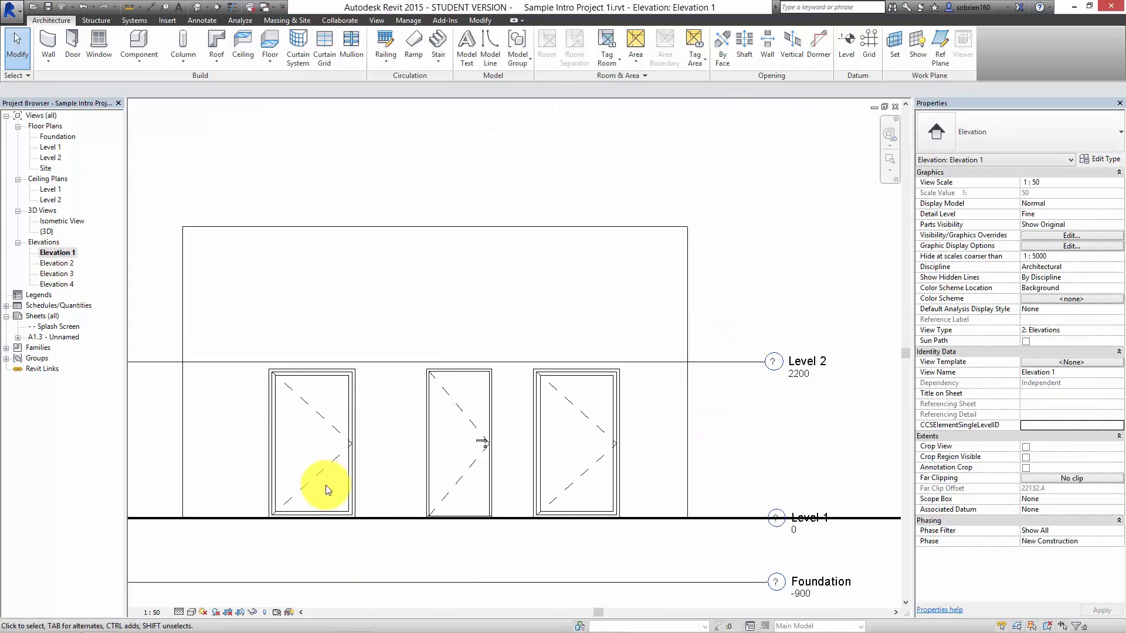
click(194, 611)
click(200, 592)
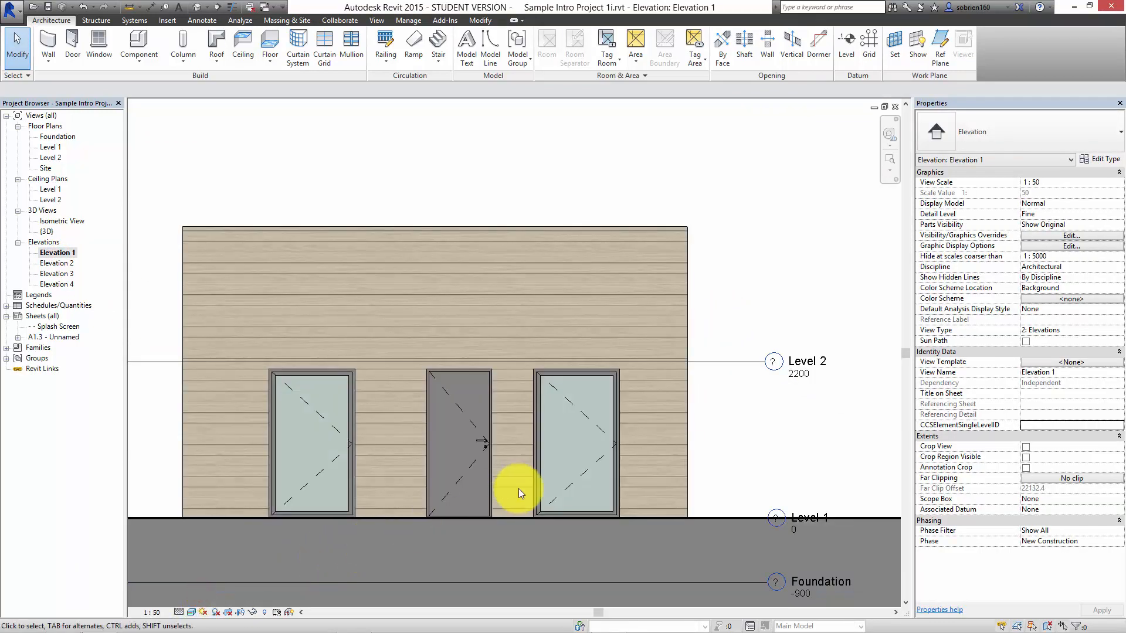
- Look into Elevation 2, open Elevation 3 instead and display it in the Realistic visual style
double_click(57, 263)
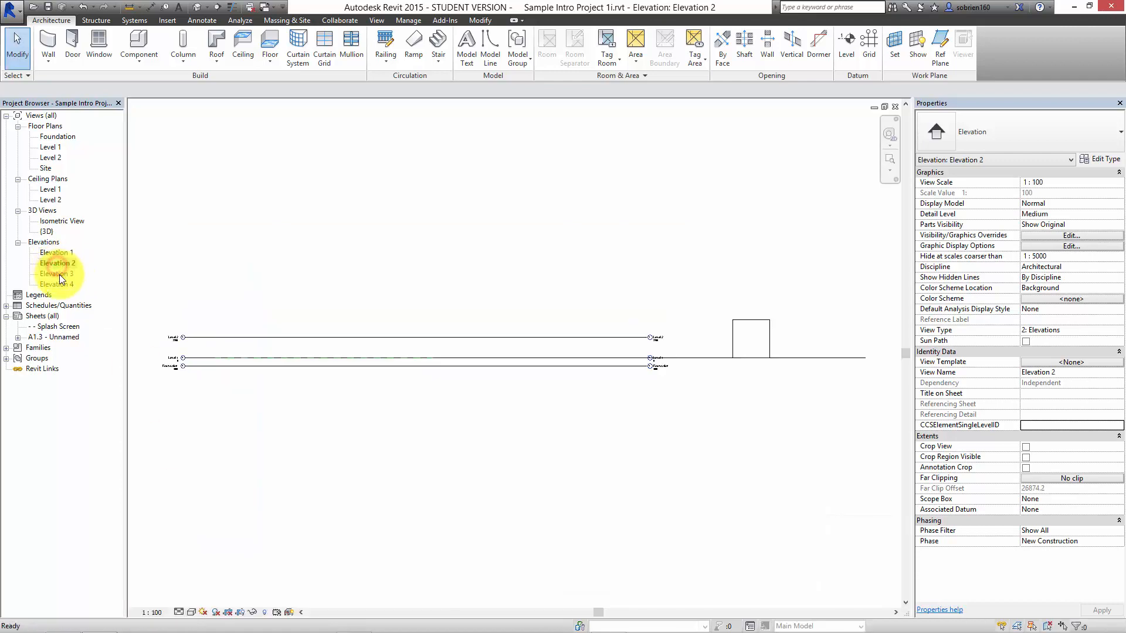
double_click(58, 274)
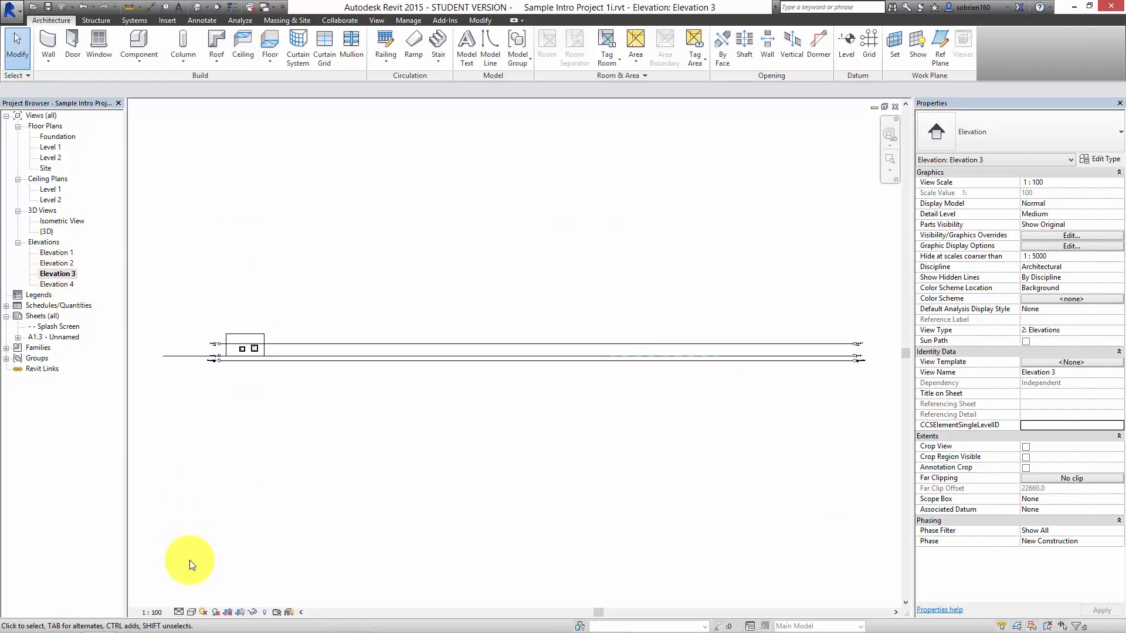
click(195, 611)
click(203, 587)
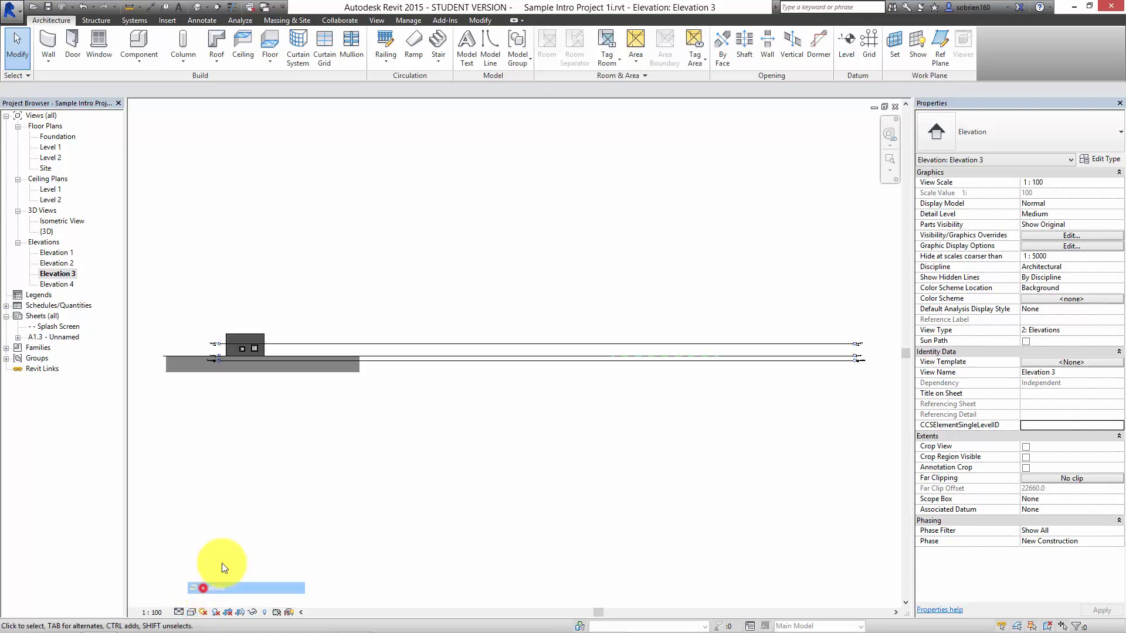
scroll(249, 378, up, 6)
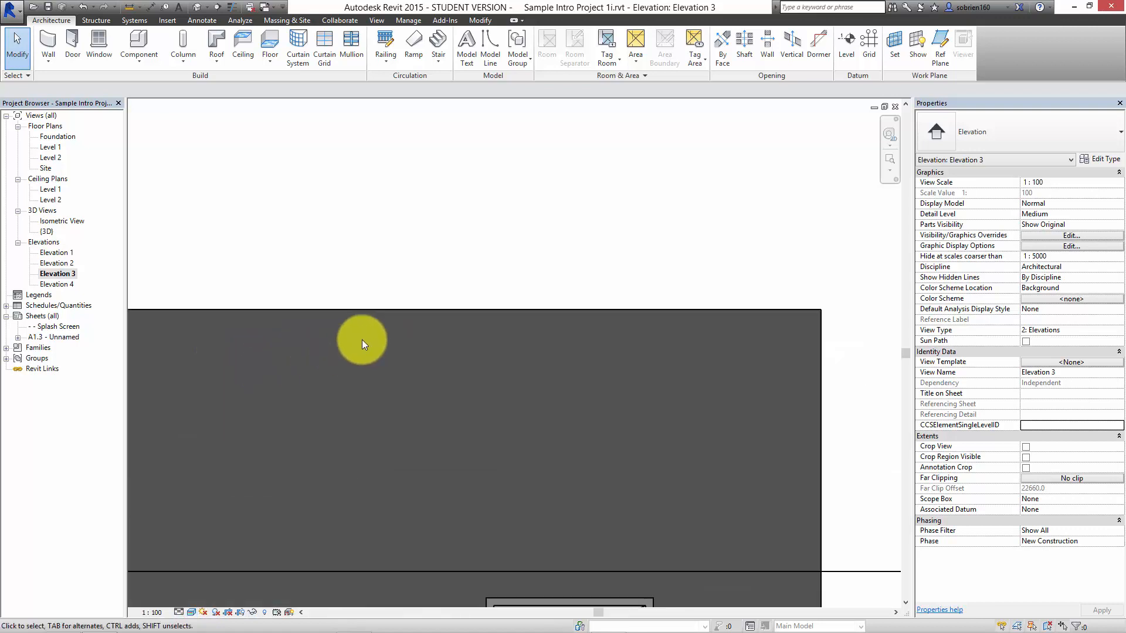
middle_drag(364, 342, 497, 309)
scroll(439, 310, down, 4)
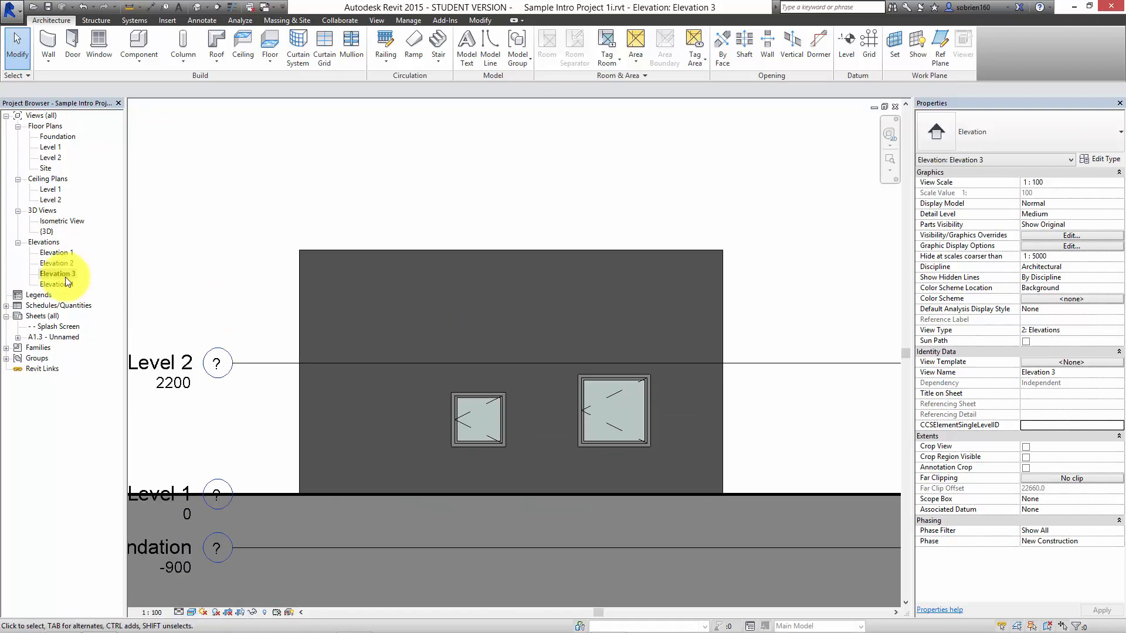
- Open the Elevation 4 view and display it in the Realistic visual style
double_click(52, 285)
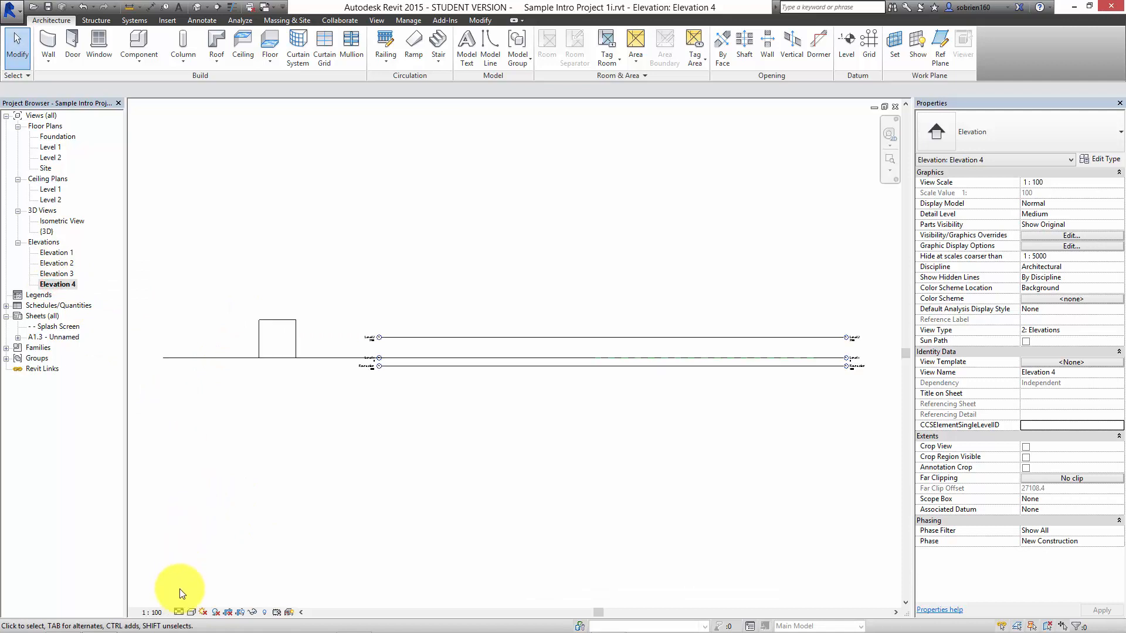
click(192, 612)
click(202, 595)
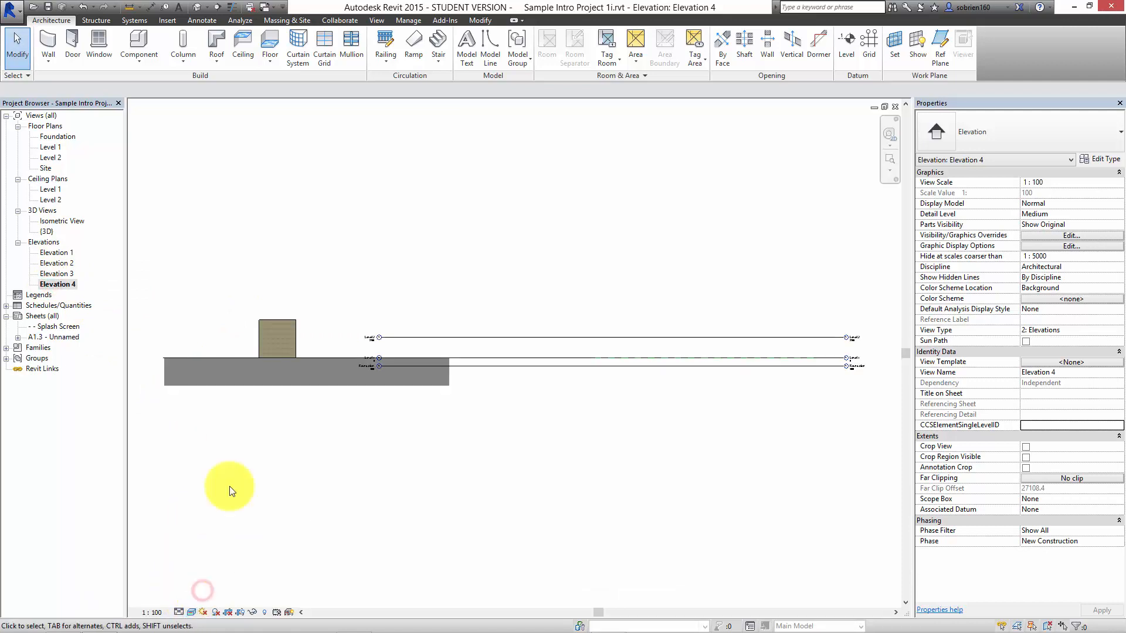
- Examine the brick coursing across the wall in Elevation 4, both up close and as a whole
mouse_move(382, 332)
middle_down()
mouse_move(478, 349)
mouse_move(626, 347)
mouse_move(704, 317)
middle_up()
scroll(395, 353, up, 8)
scroll(576, 360, down, 3)
scroll(597, 360, up, 2)
middle_drag(598, 361, 649, 376)
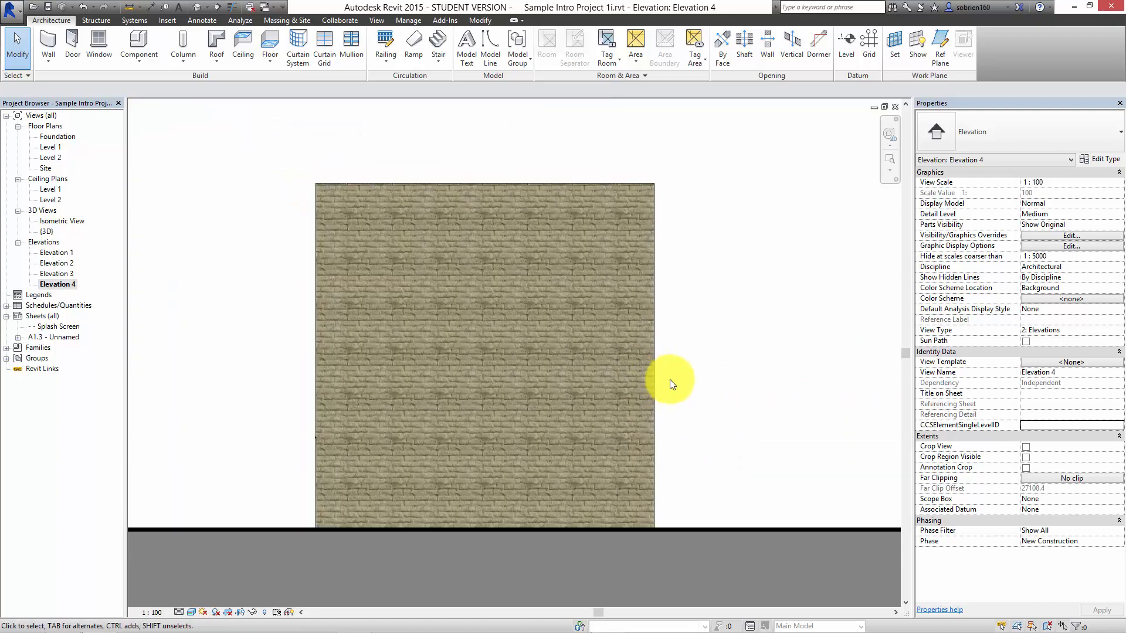
scroll(674, 381, up, 4)
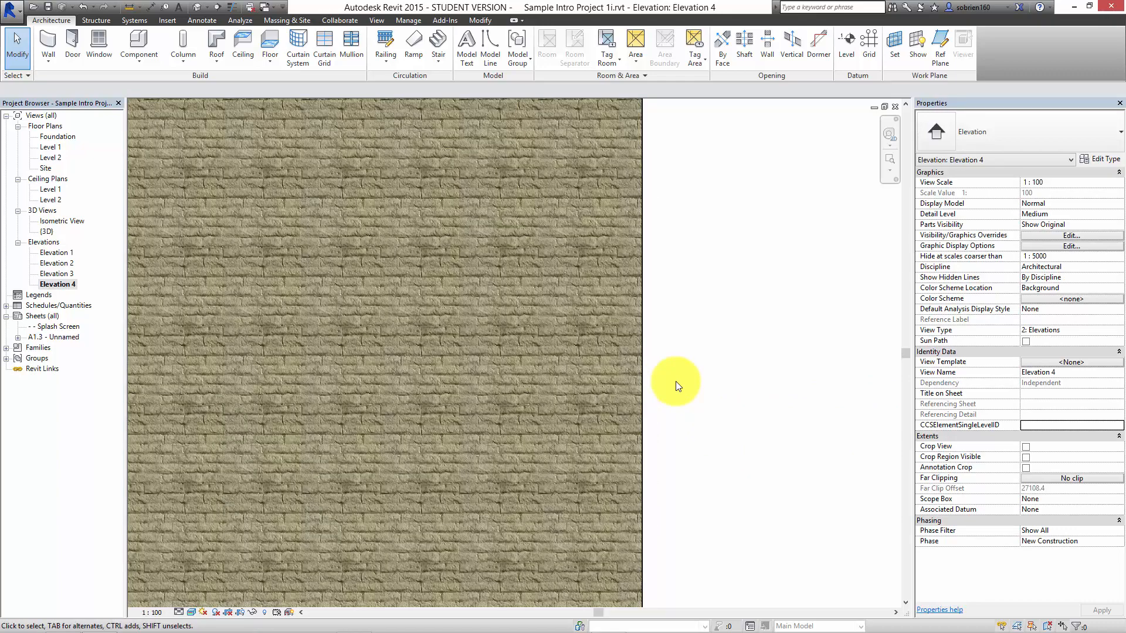
scroll(623, 357, down, 3)
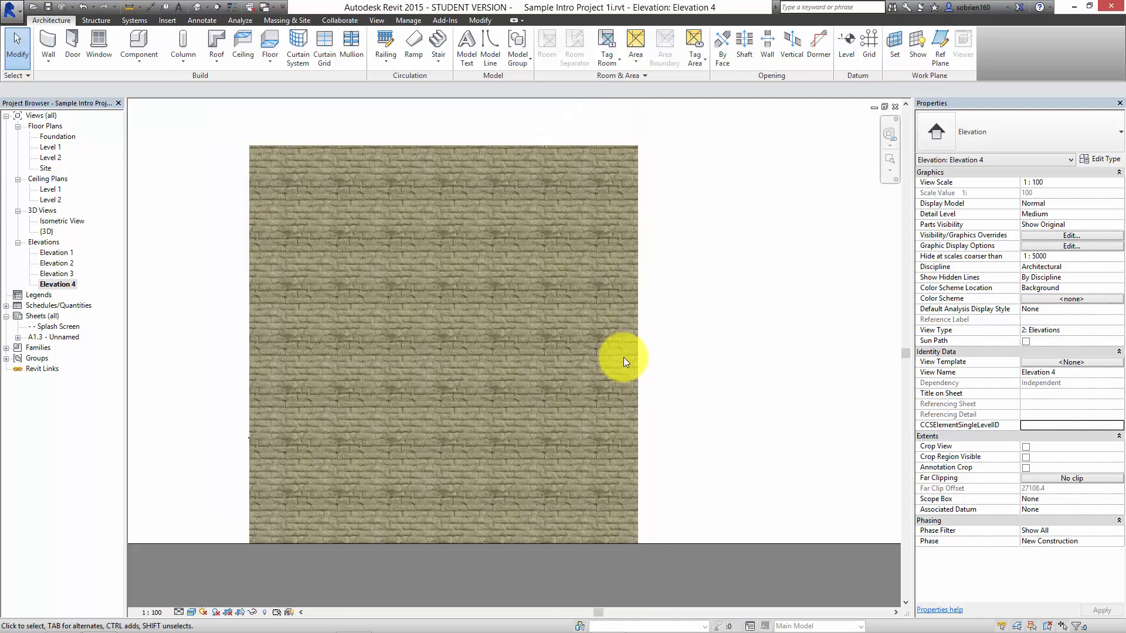
scroll(666, 363, up, 4)
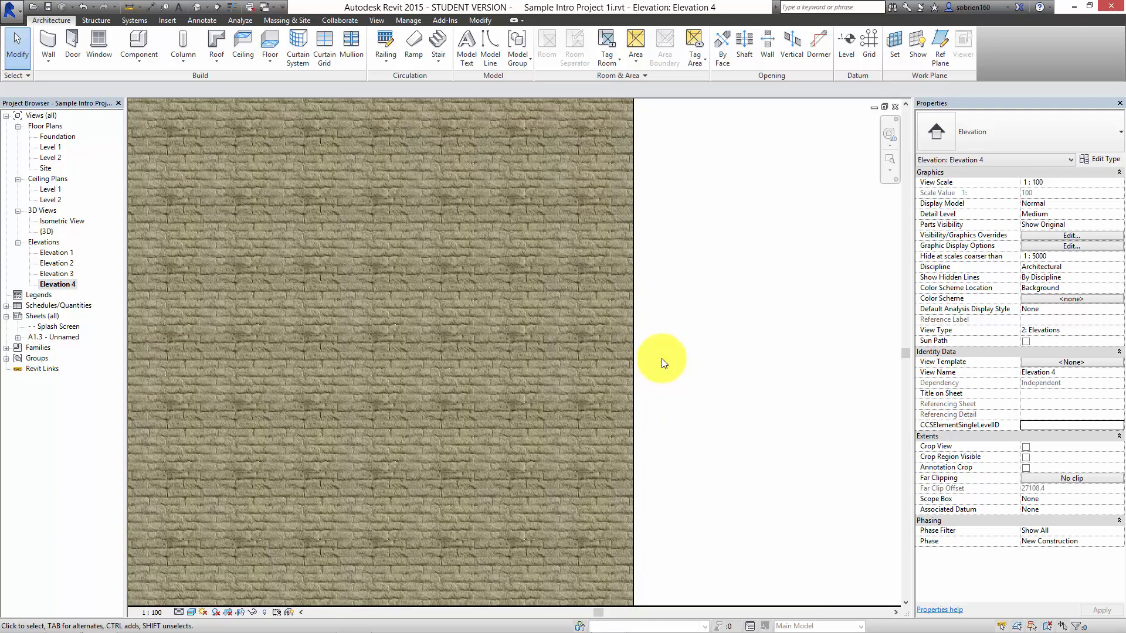
scroll(665, 350, down, 3)
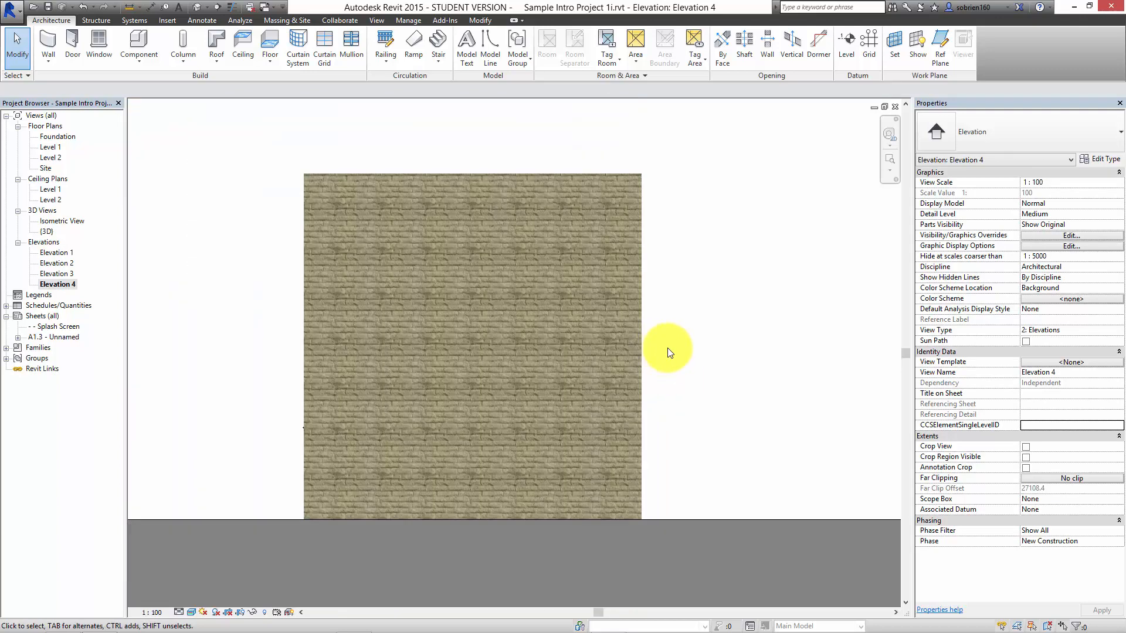
middle_drag(683, 366, 643, 387)
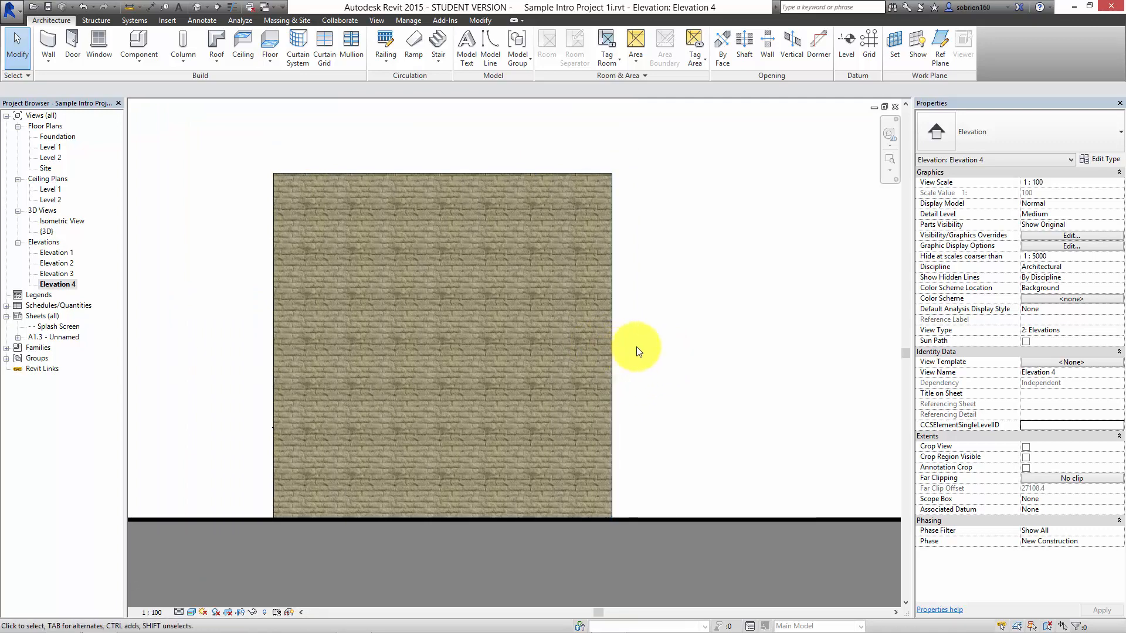
- Display Elevation 4 in Hidden Line style and open the Brick, Adobe material of Sample Wall's Finish 1 layer for editing
click(191, 612)
click(204, 555)
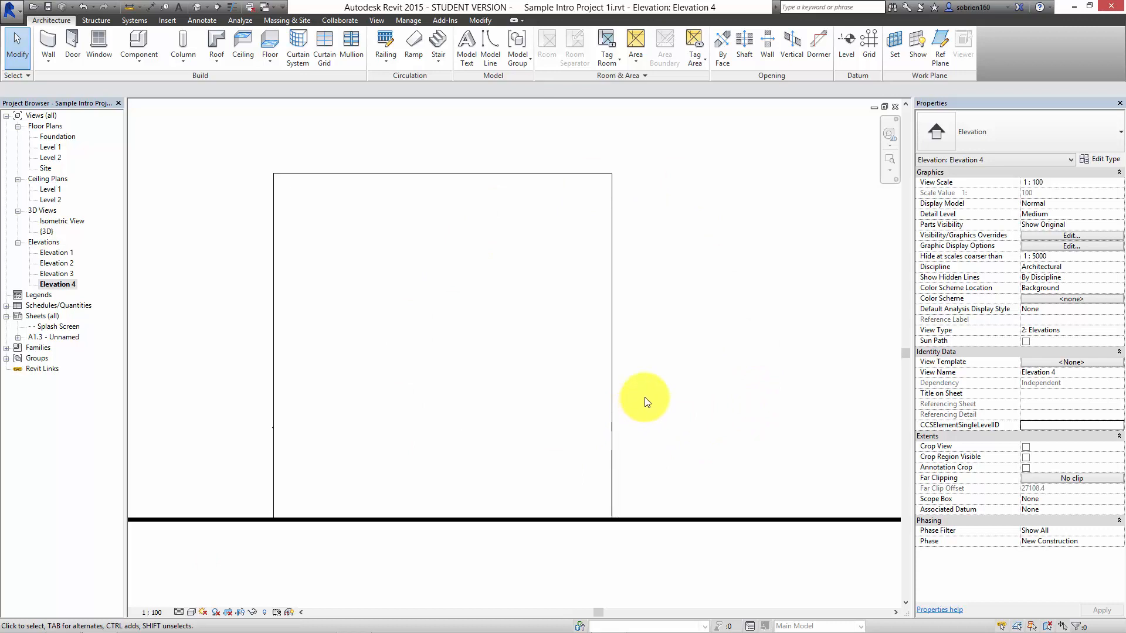
click(565, 174)
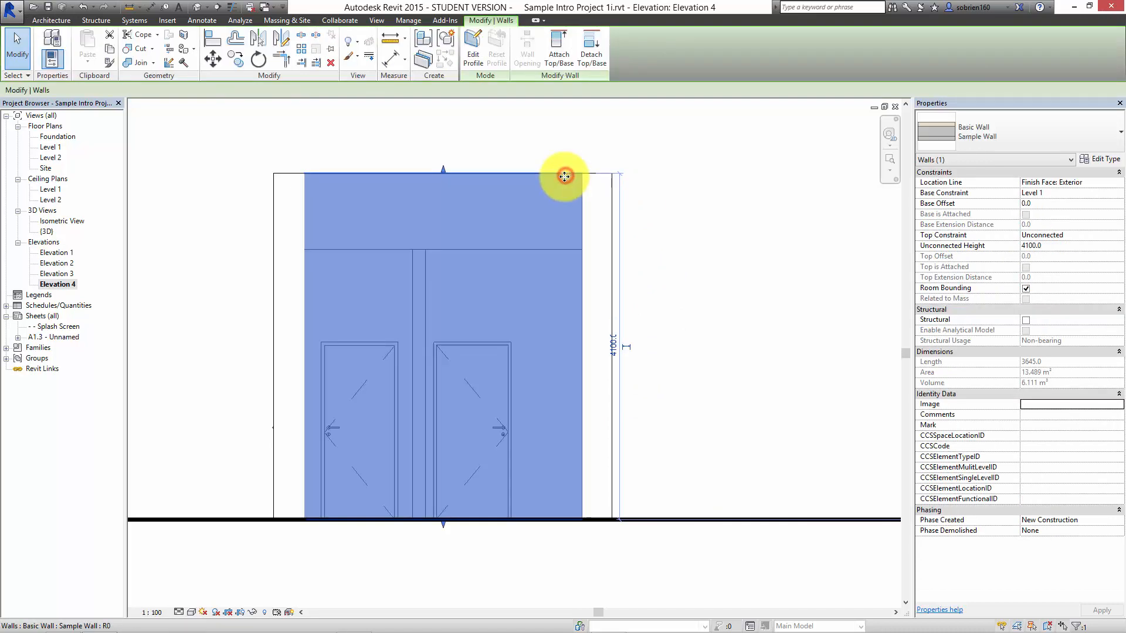
click(1094, 161)
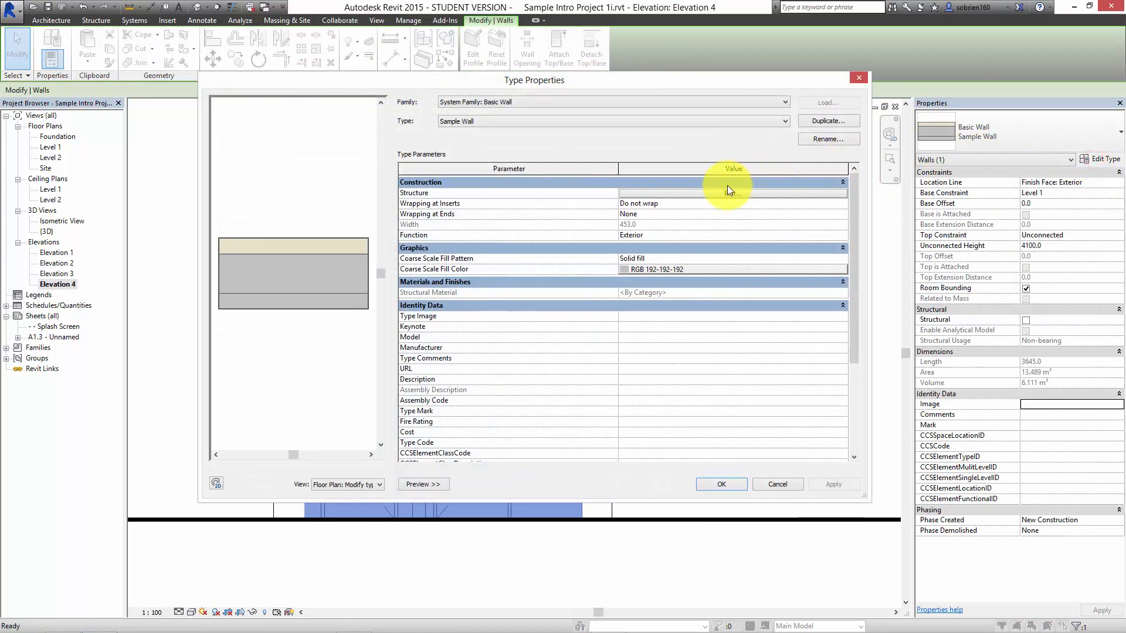
click(726, 193)
click(589, 192)
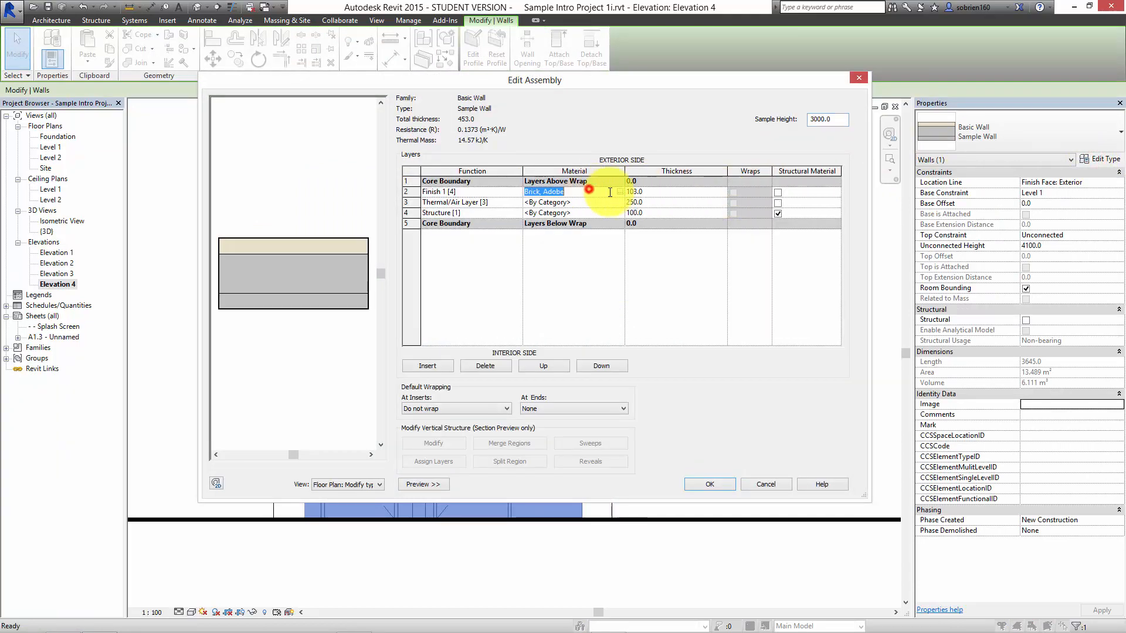
click(620, 191)
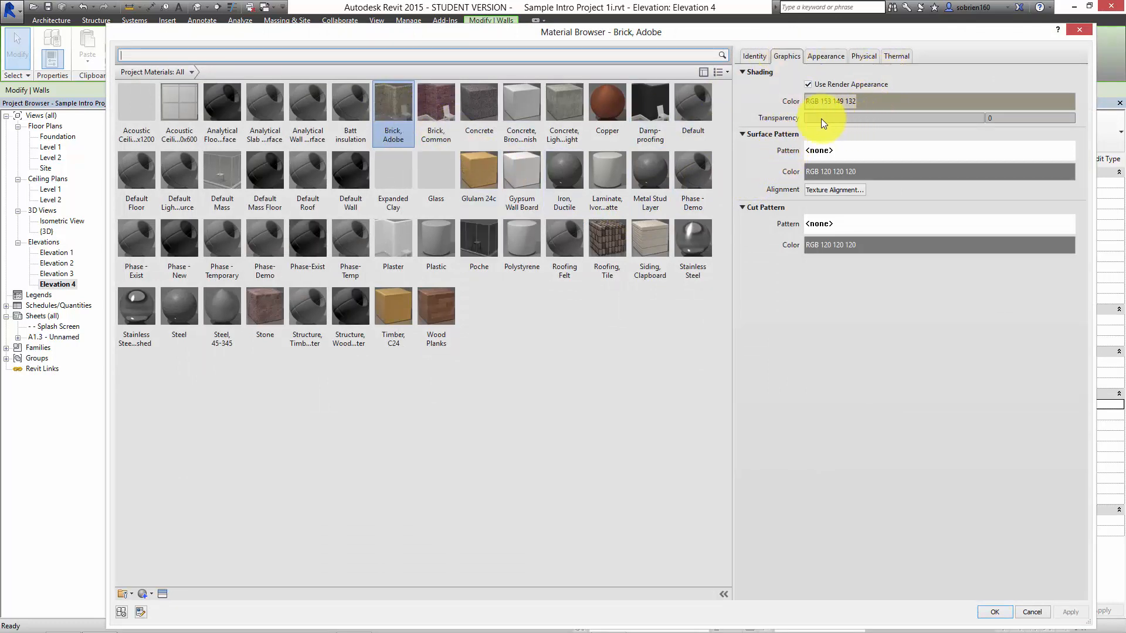
- Duplicate the Horizontal 100mm model pattern from the surface pattern choices and name the copy Horizontal 533
click(860, 151)
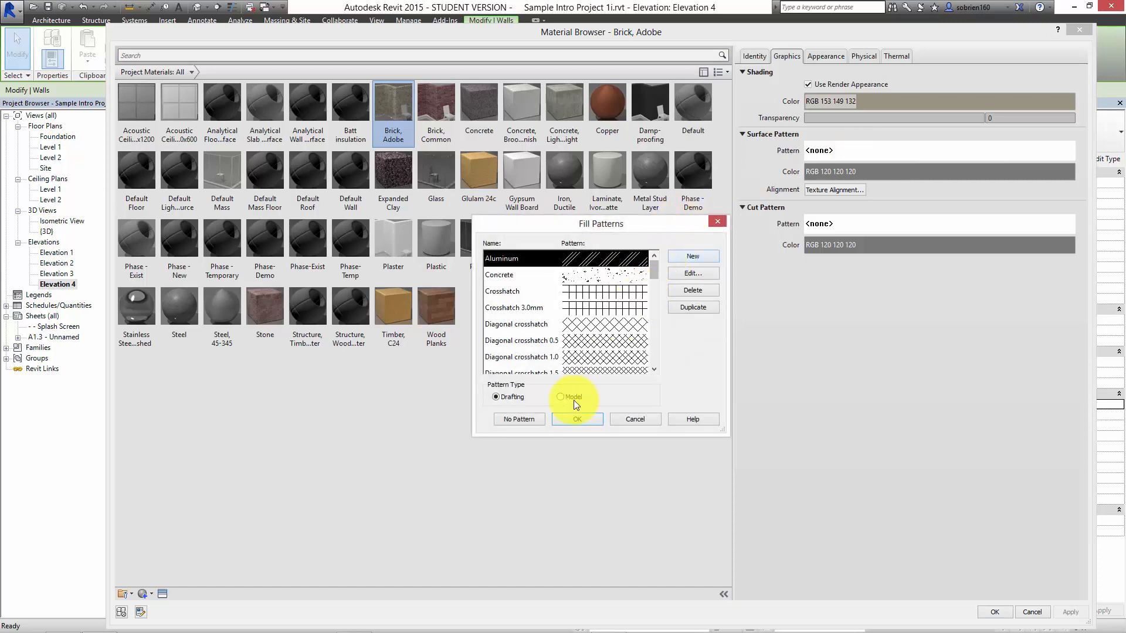
click(560, 397)
click(584, 275)
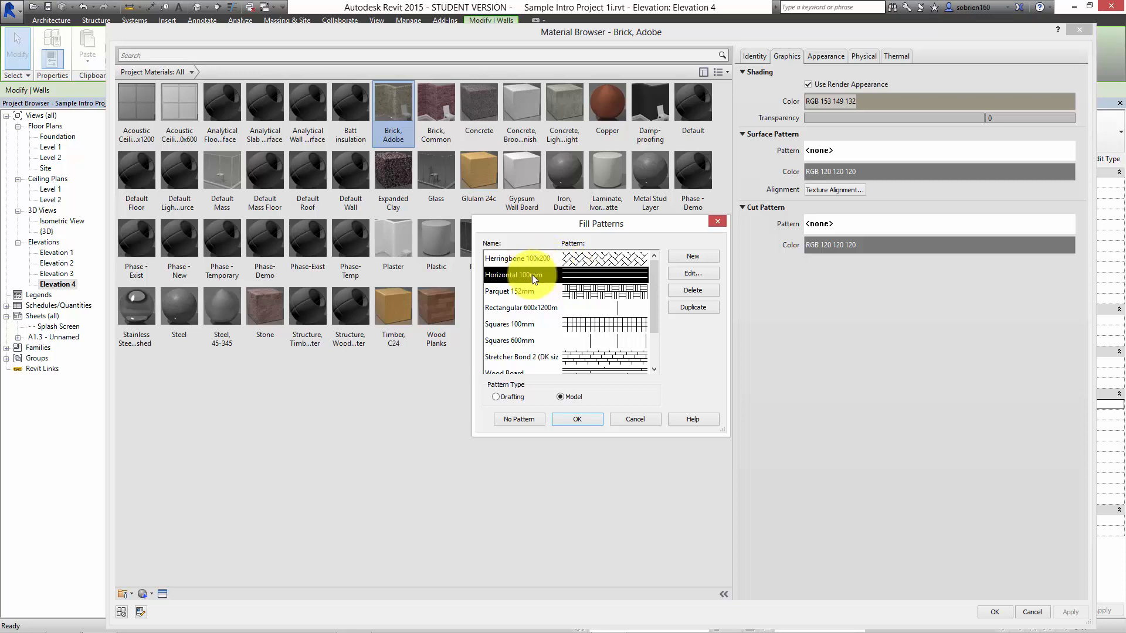
click(691, 307)
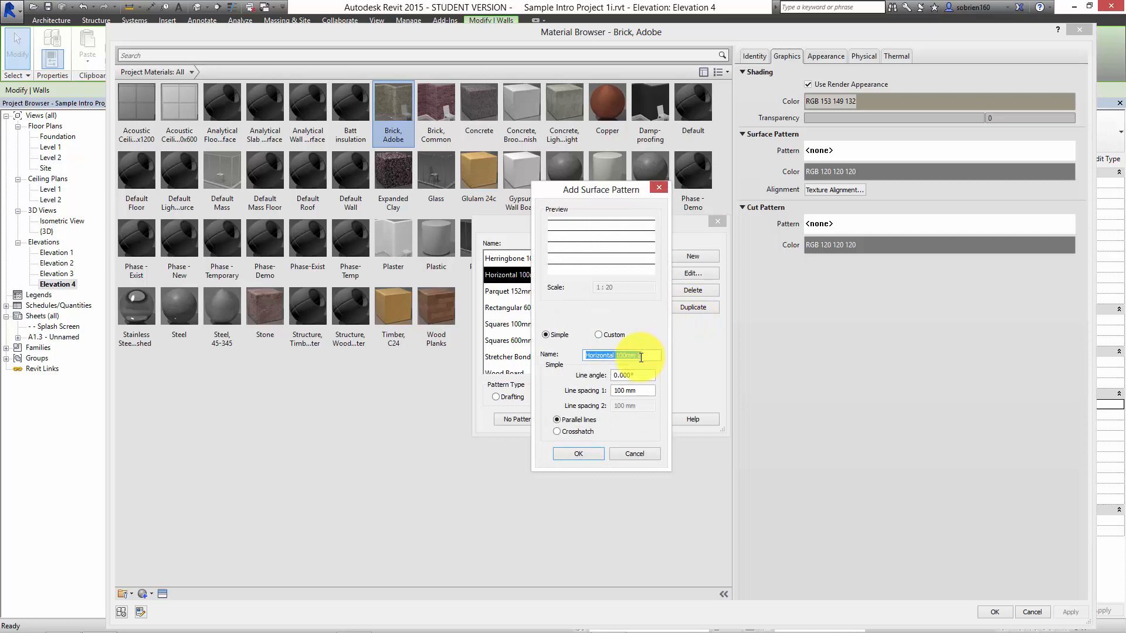
drag(641, 356, 615, 356)
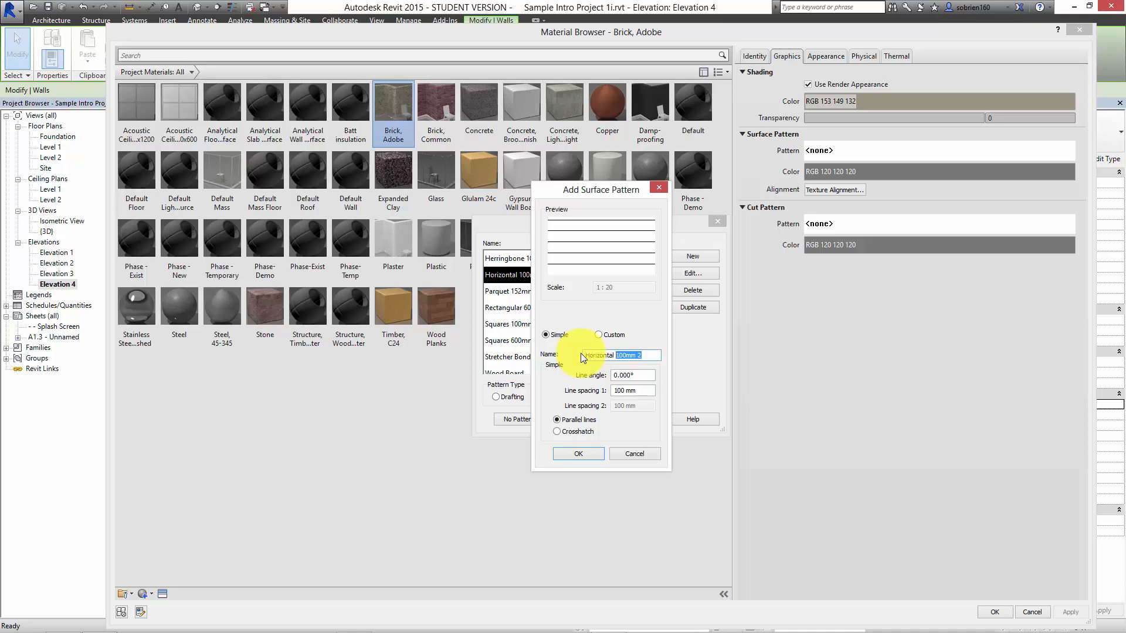
text(533)
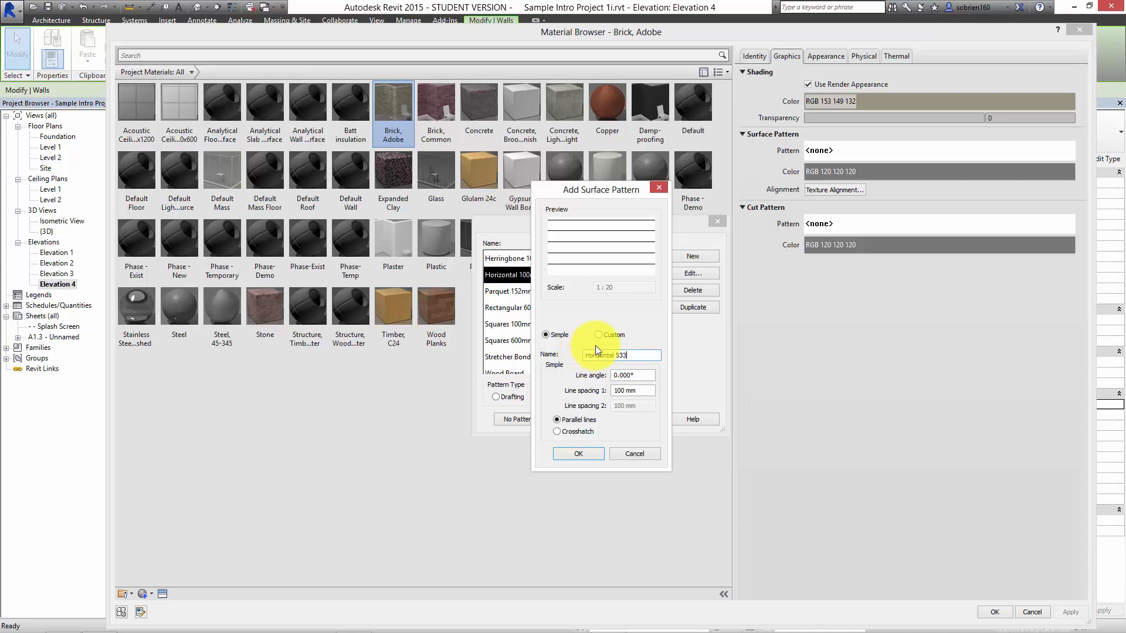
- Set the Horizontal 533 pattern's line spacing 1 to 533.34 mm and assign it as the Brick, Adobe surface pattern
drag(642, 389, 586, 391)
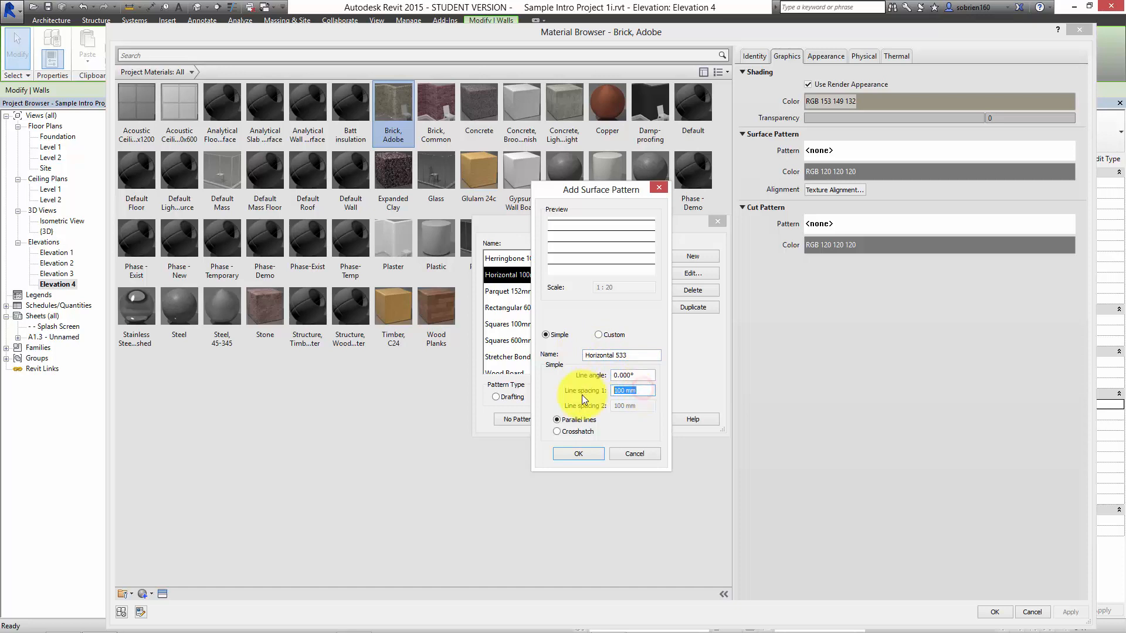
text(53)
text(3.)
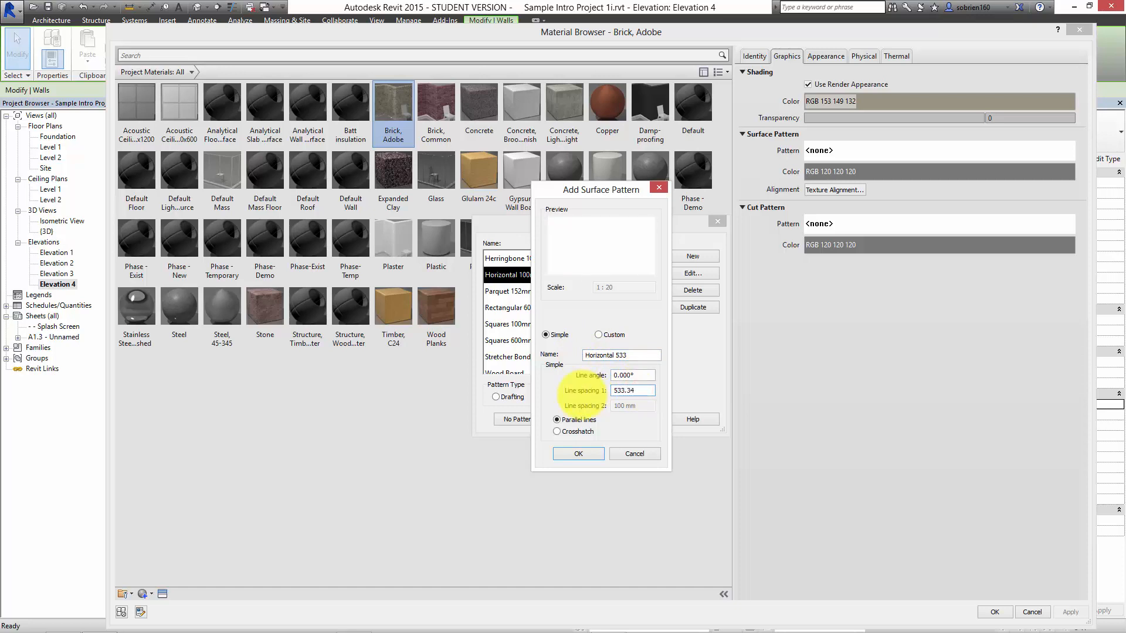
click(622, 375)
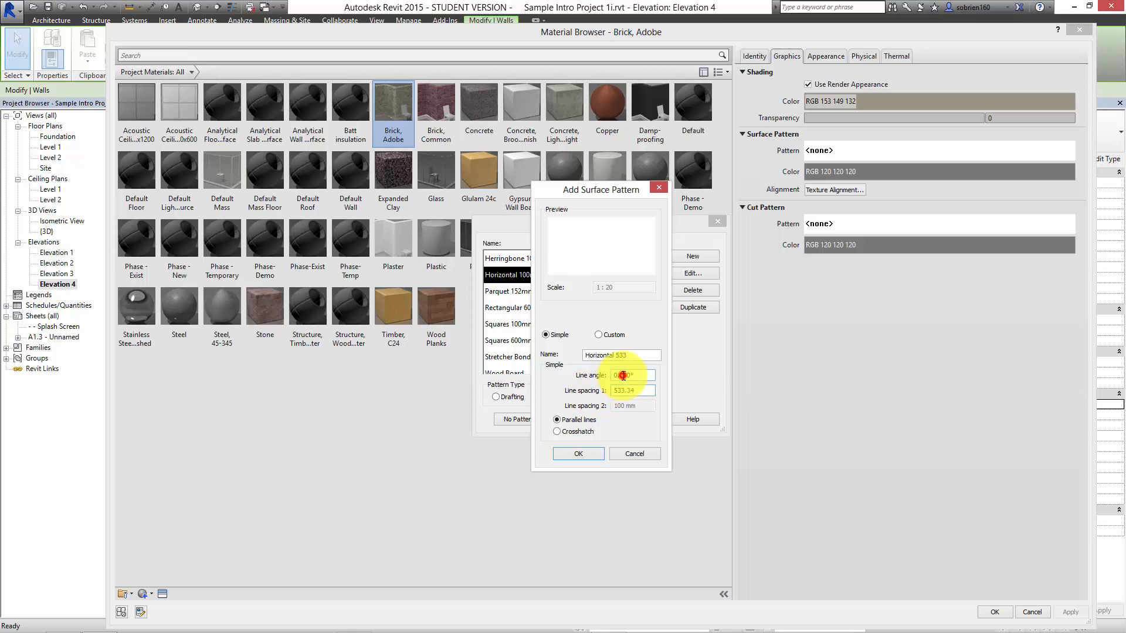
click(578, 454)
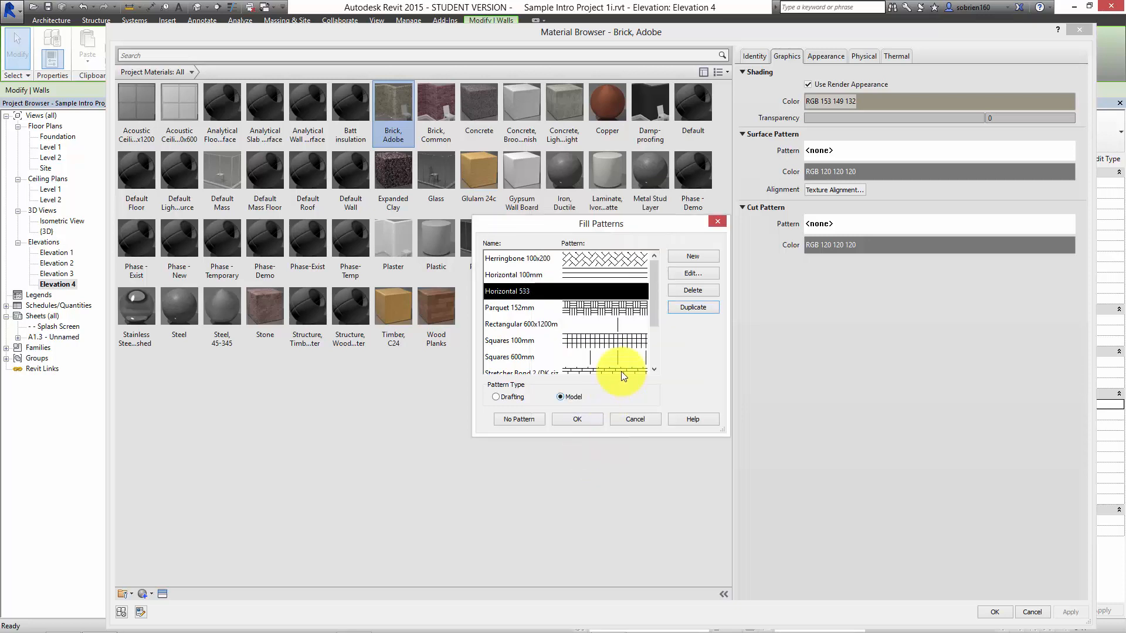
click(582, 419)
click(837, 208)
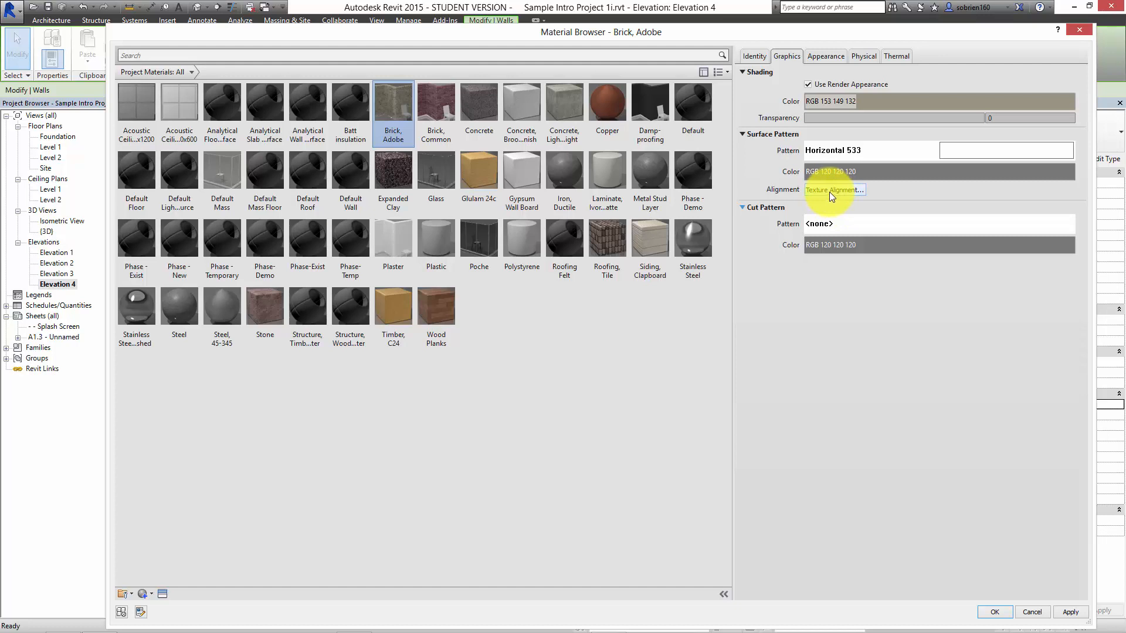
- Shift the brick render appearance vertically relative to the surface pattern lines and accept the texture alignment
click(841, 189)
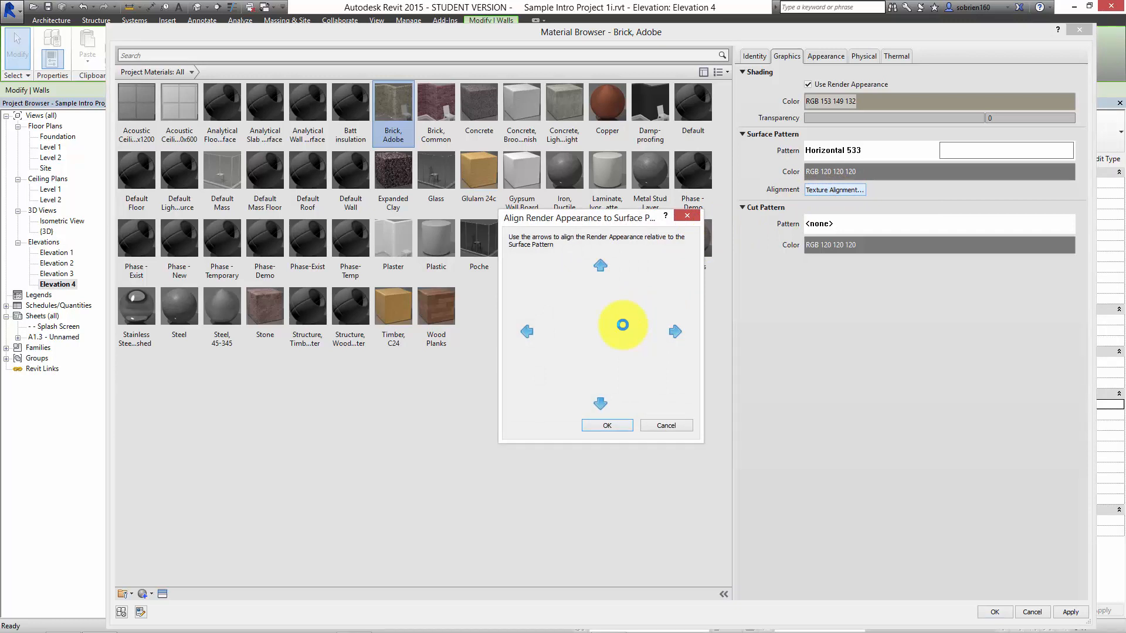
click(600, 403)
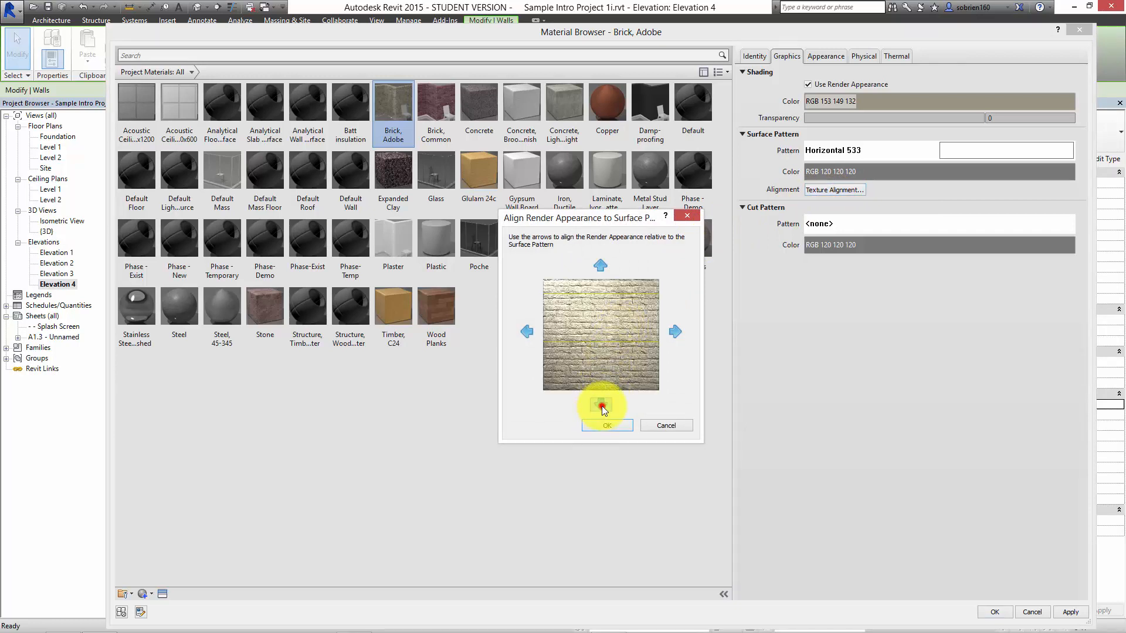
click(600, 267)
click(626, 428)
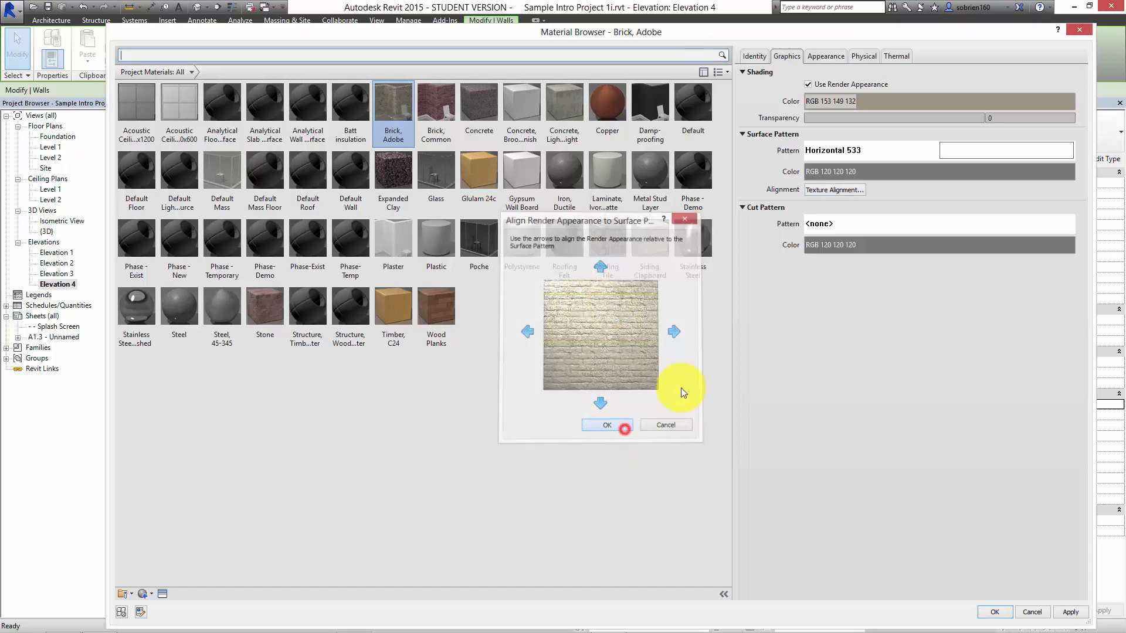
- Edit the Horizontal 533 model pattern and set its line spacing 1 to 53.34 mm
click(951, 149)
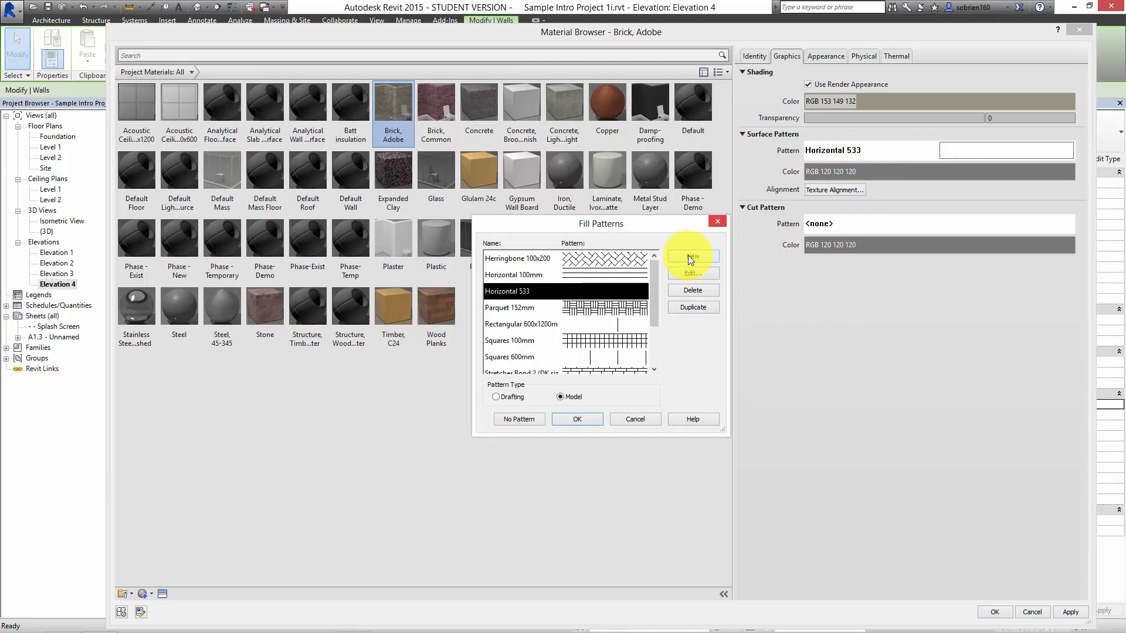
click(683, 274)
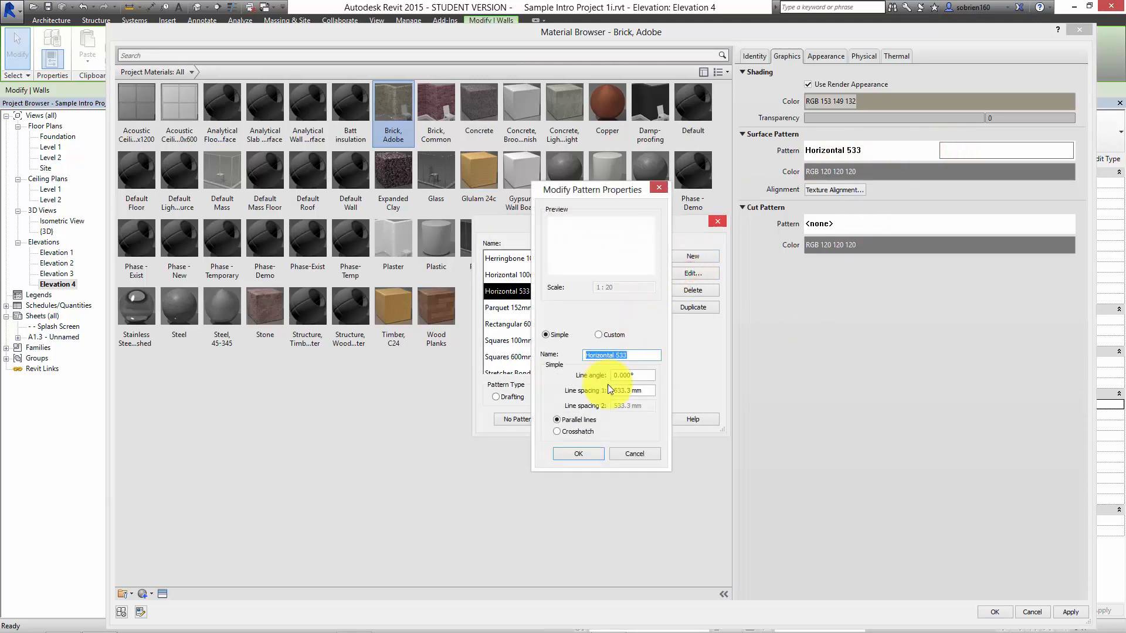
click(627, 391)
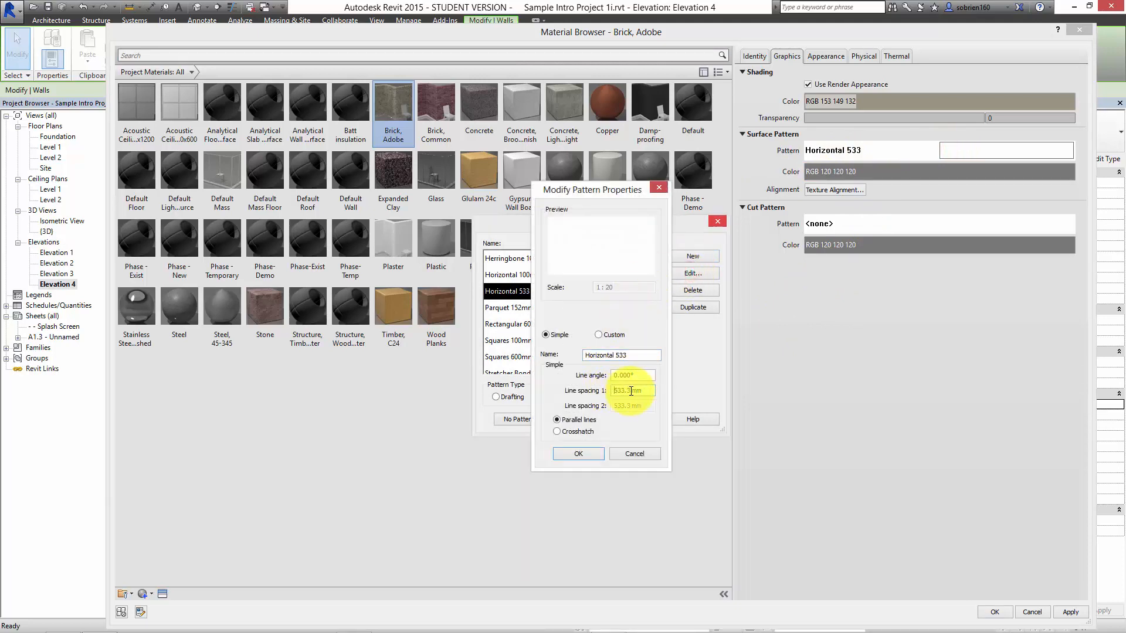
click(630, 391)
click(629, 391)
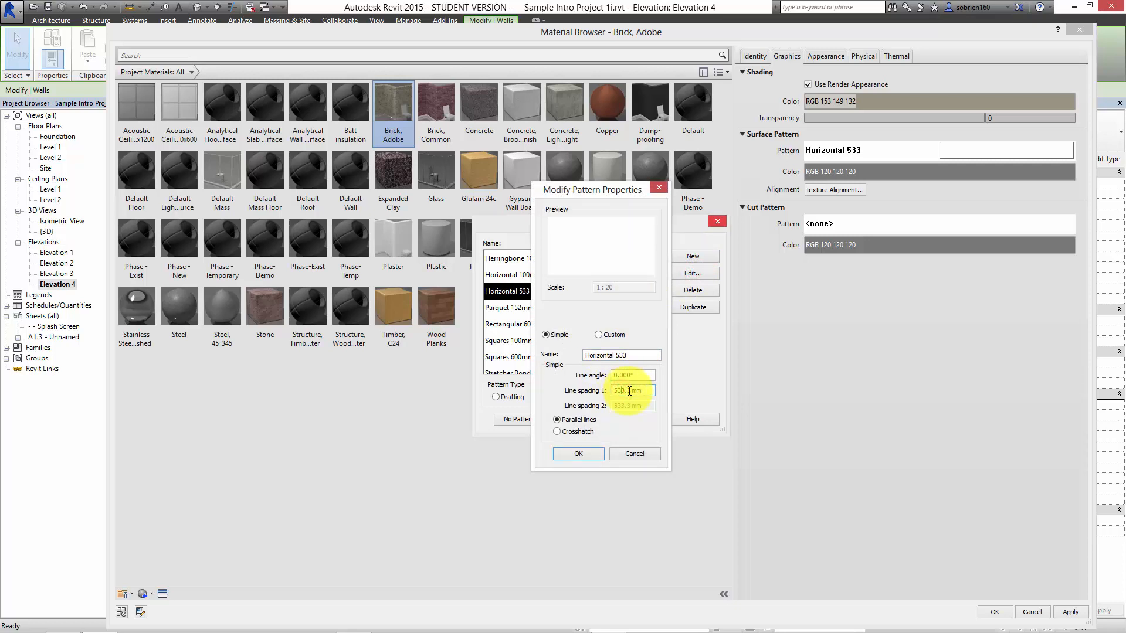
key(BackSpace)
key(BackSpace)
key(BackSpace)
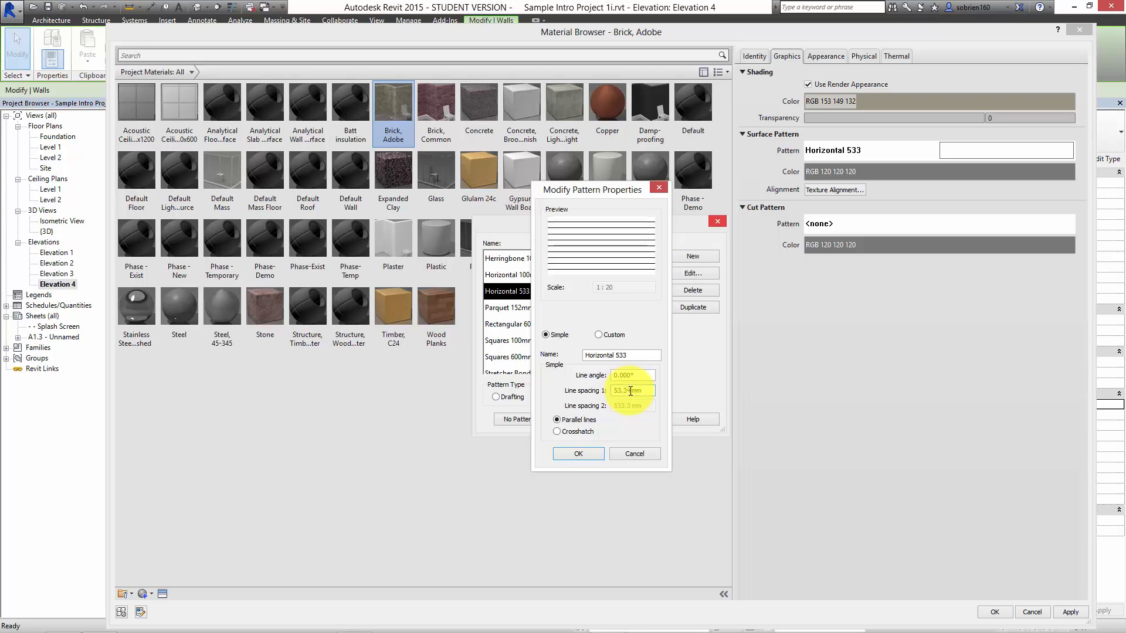
click(590, 454)
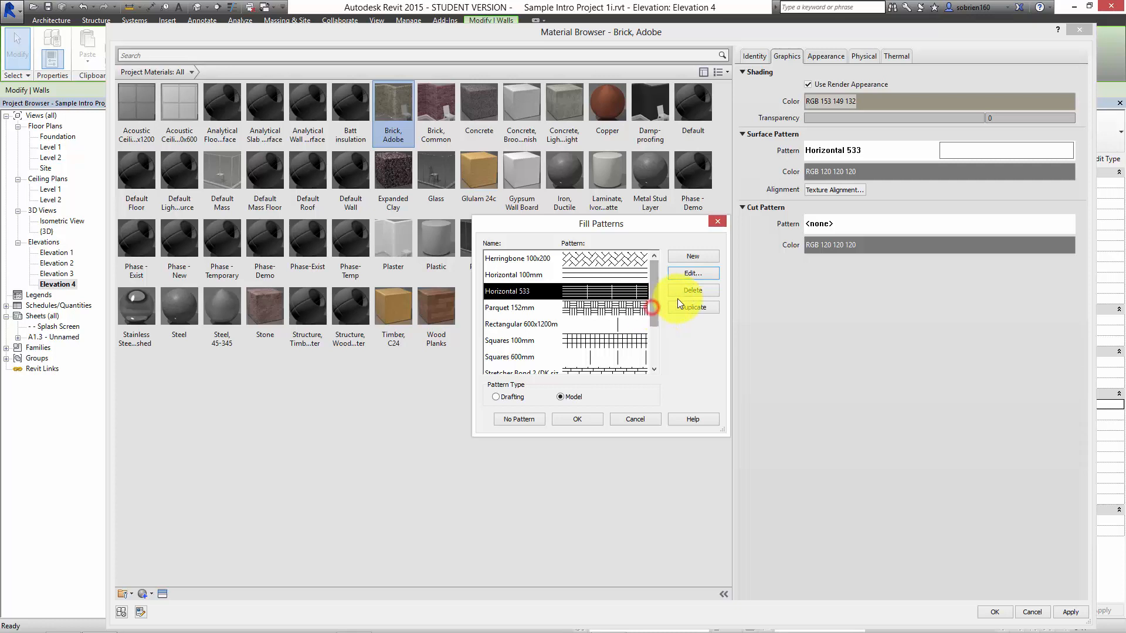
- Switch the Horizontal 533 pattern to parallel lines and accept it as the material's surface pattern
click(692, 274)
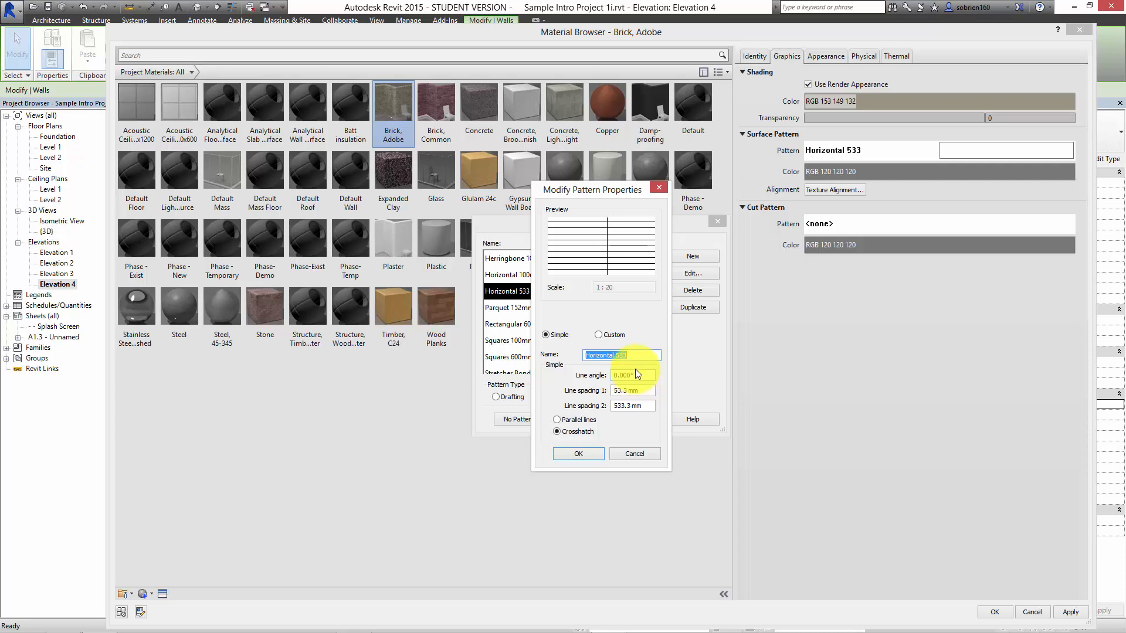
click(557, 420)
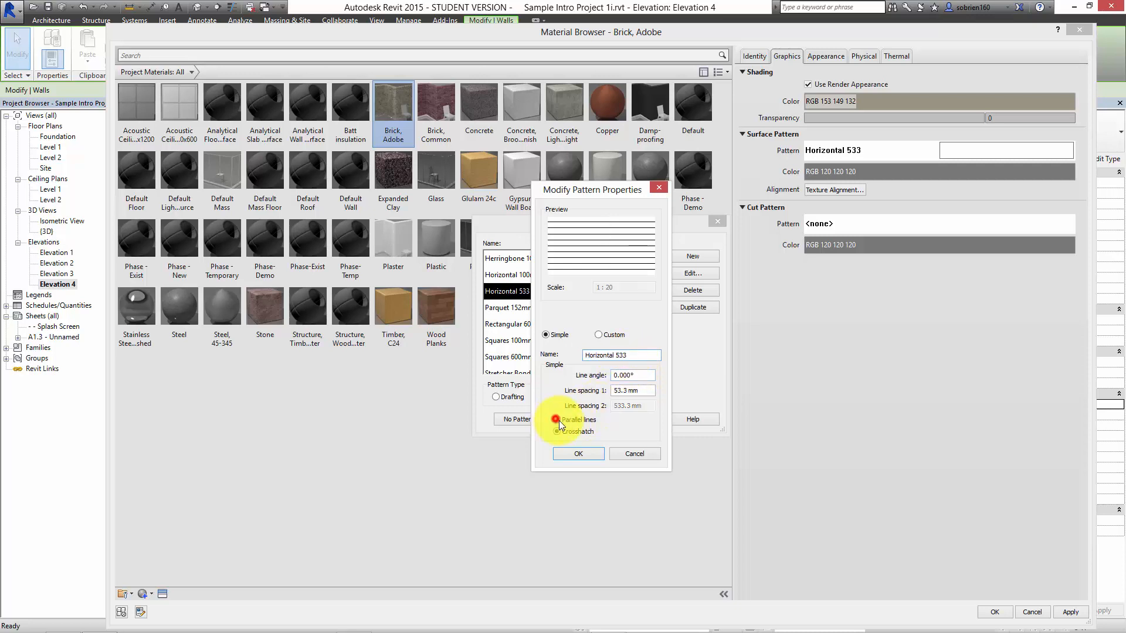
click(578, 453)
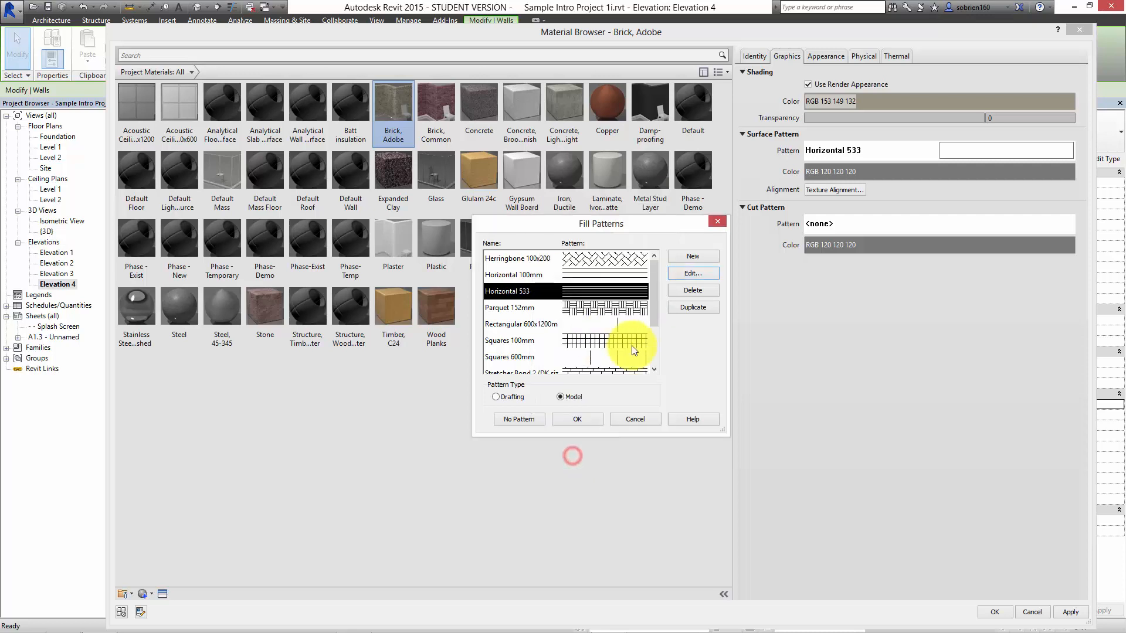
click(578, 419)
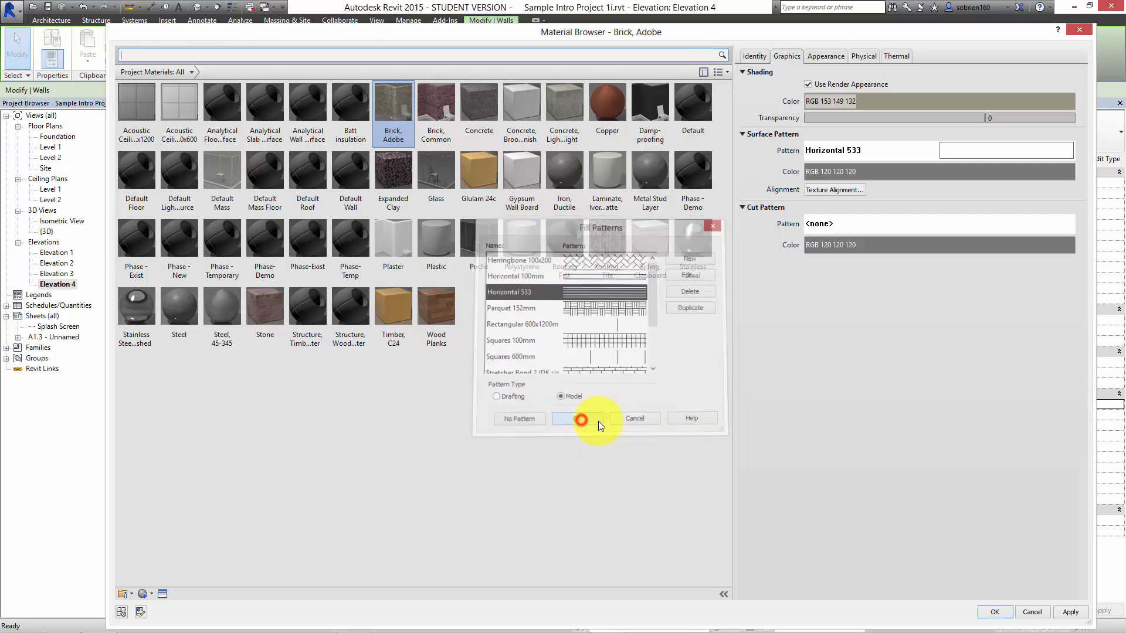
- Realign the brick render appearance upward so its mortar joints follow the Horizontal 533 pattern lines
click(824, 191)
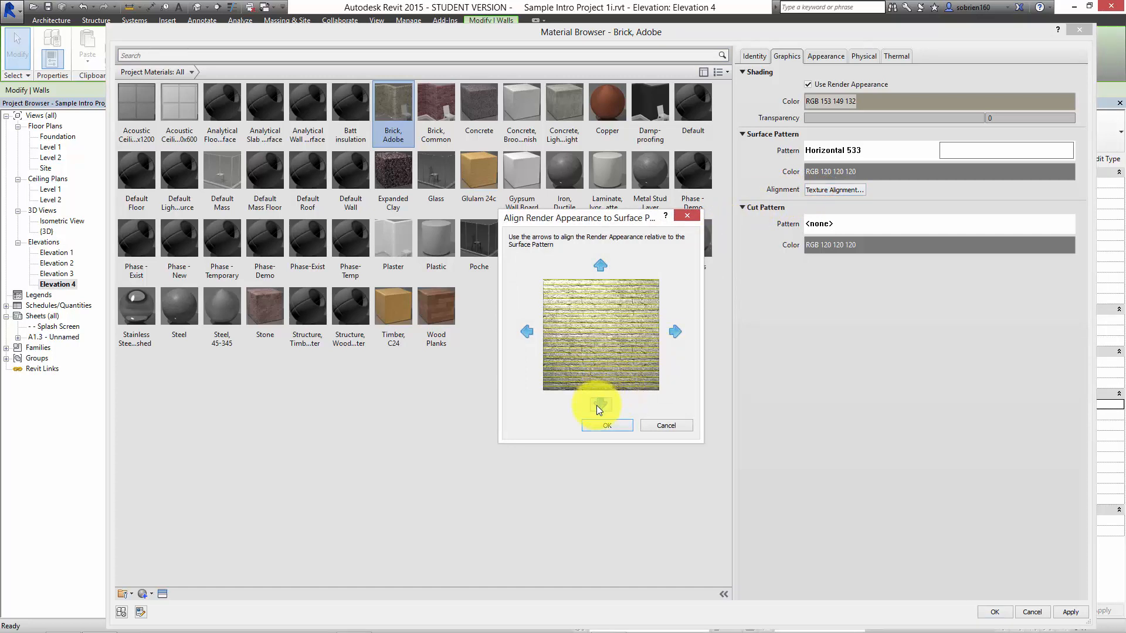
click(602, 266)
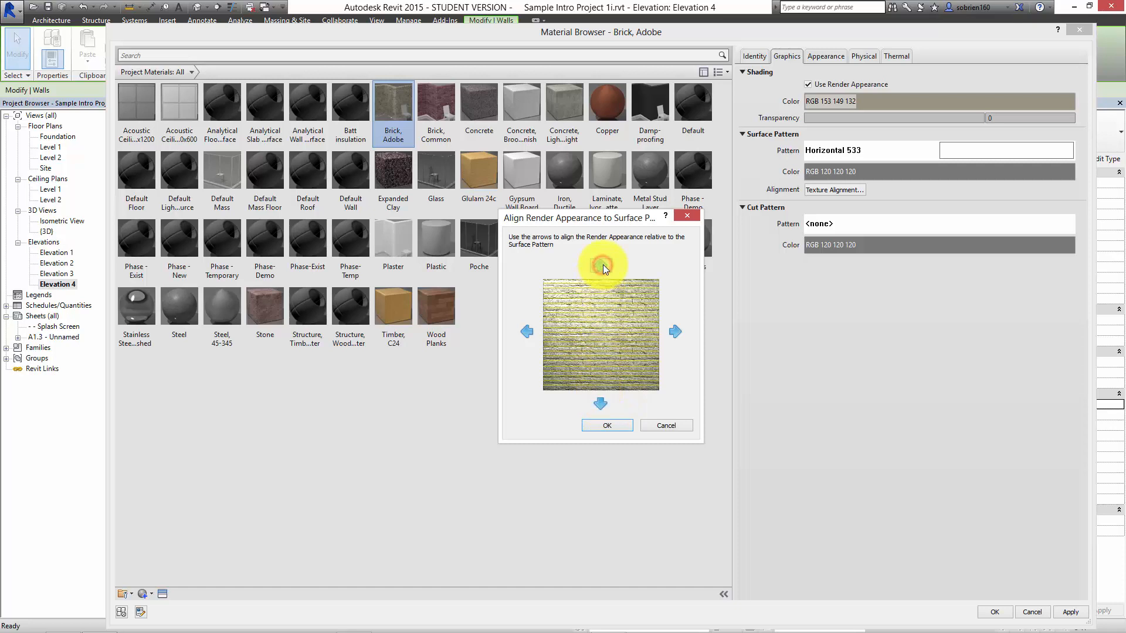
click(603, 264)
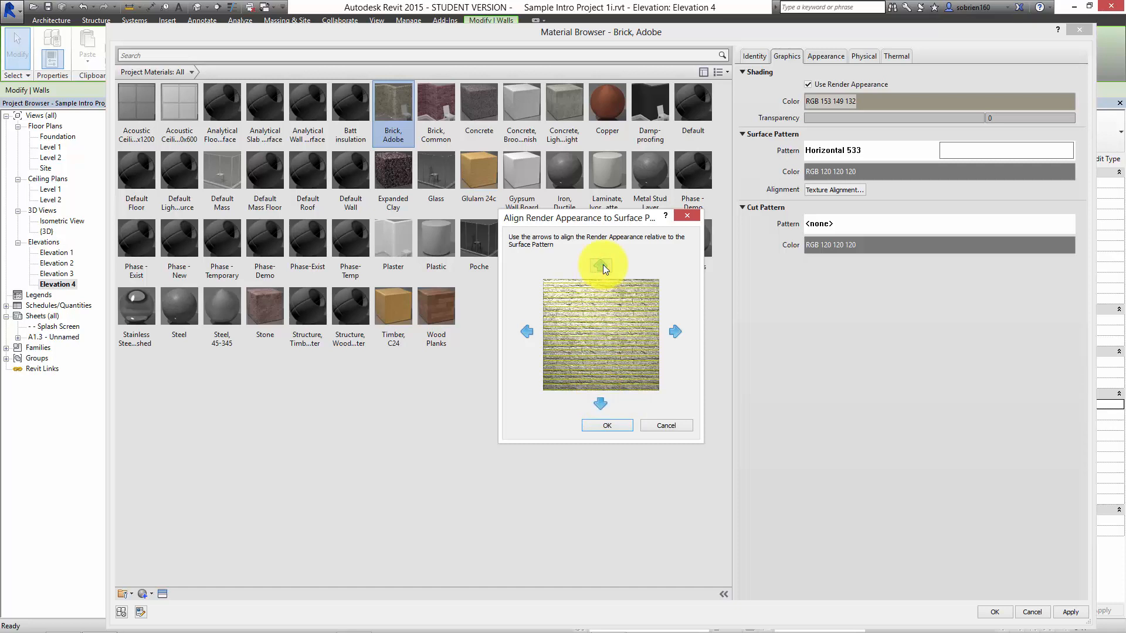
click(603, 266)
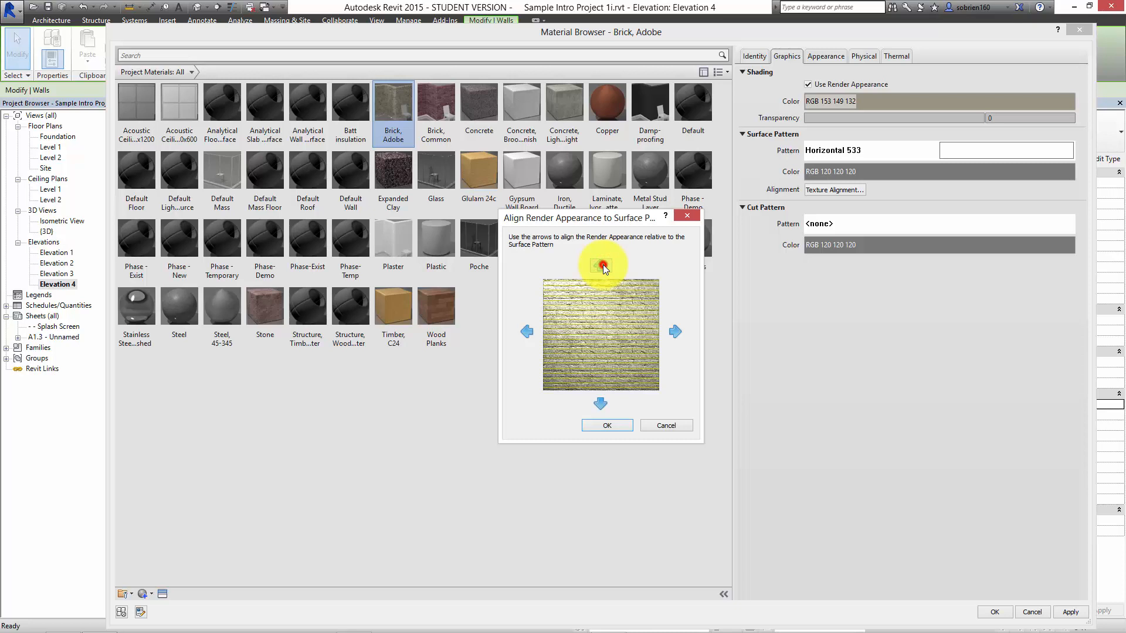
click(606, 426)
- Apply the Brick, Adobe material changes and accept the Sample Wall layer assembly
click(835, 397)
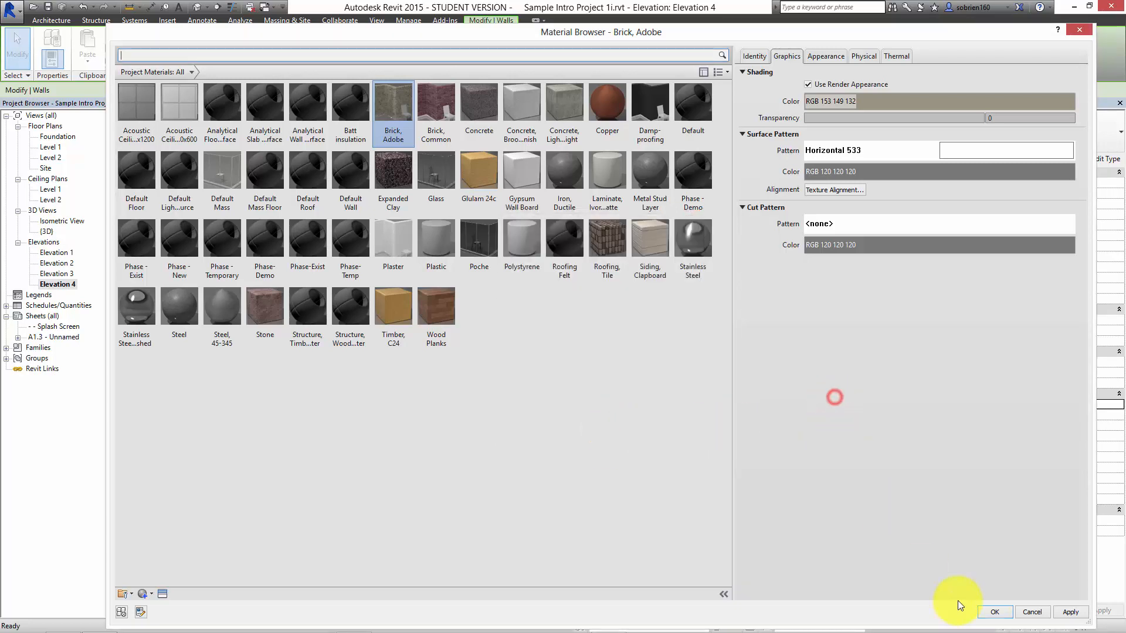
click(1071, 612)
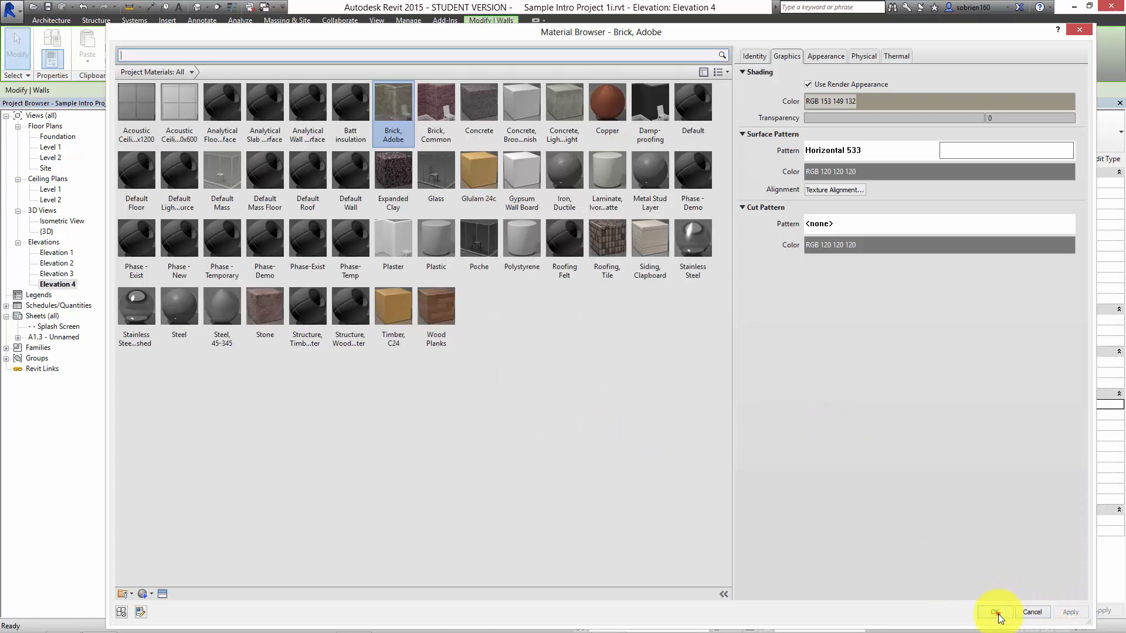
click(996, 612)
click(727, 489)
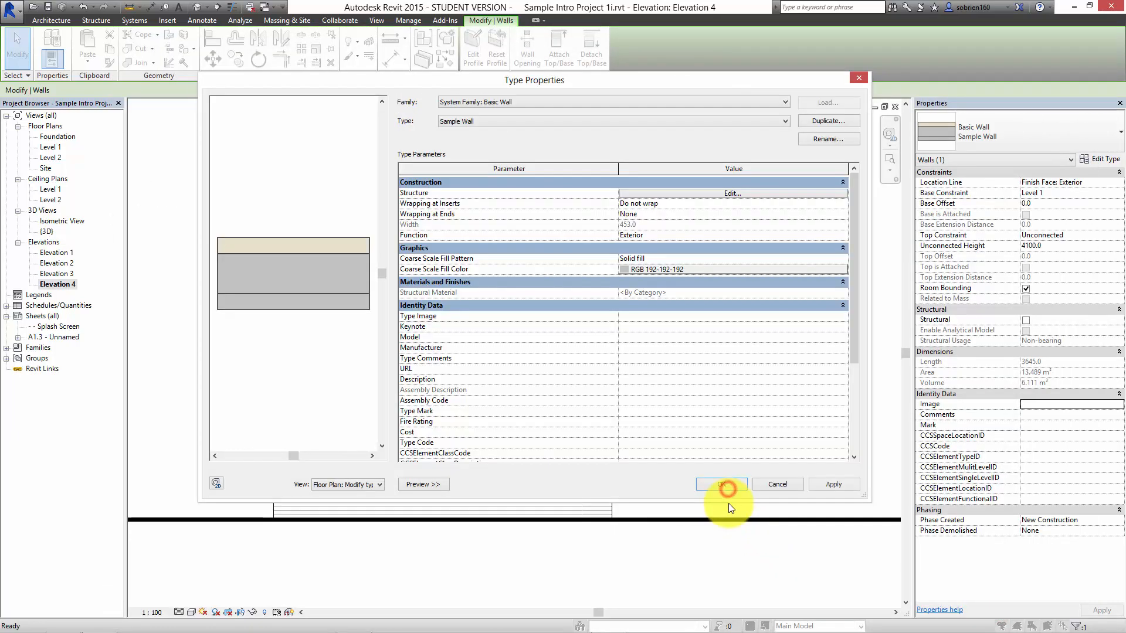
- Accept the Sample Wall type properties and set Elevation 4's visual style to Realistic
click(724, 486)
click(723, 443)
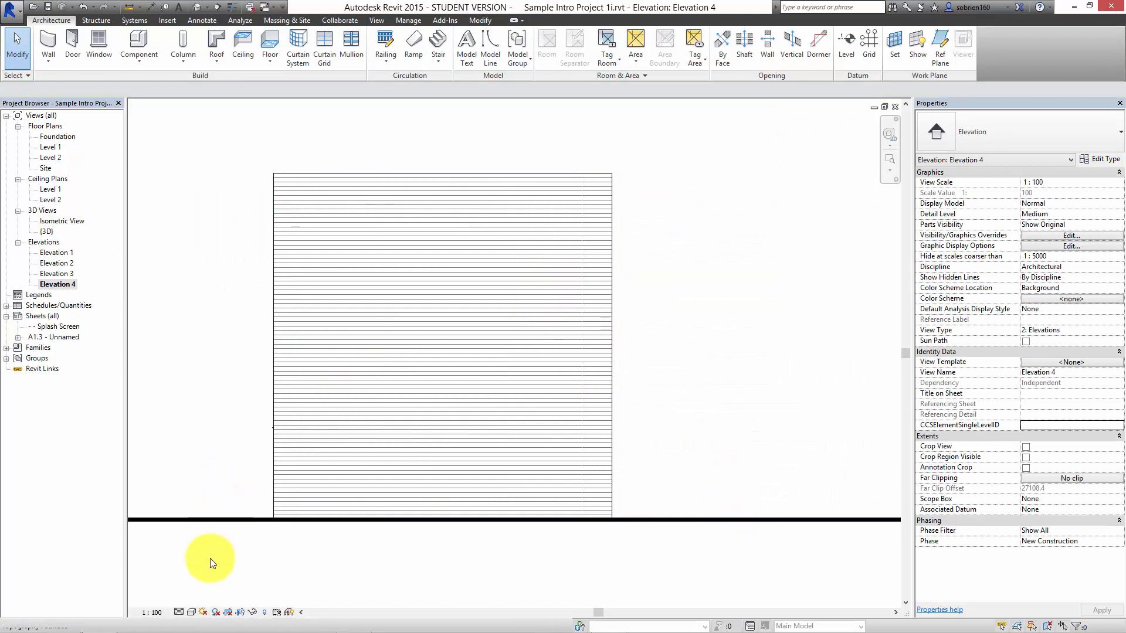
click(192, 612)
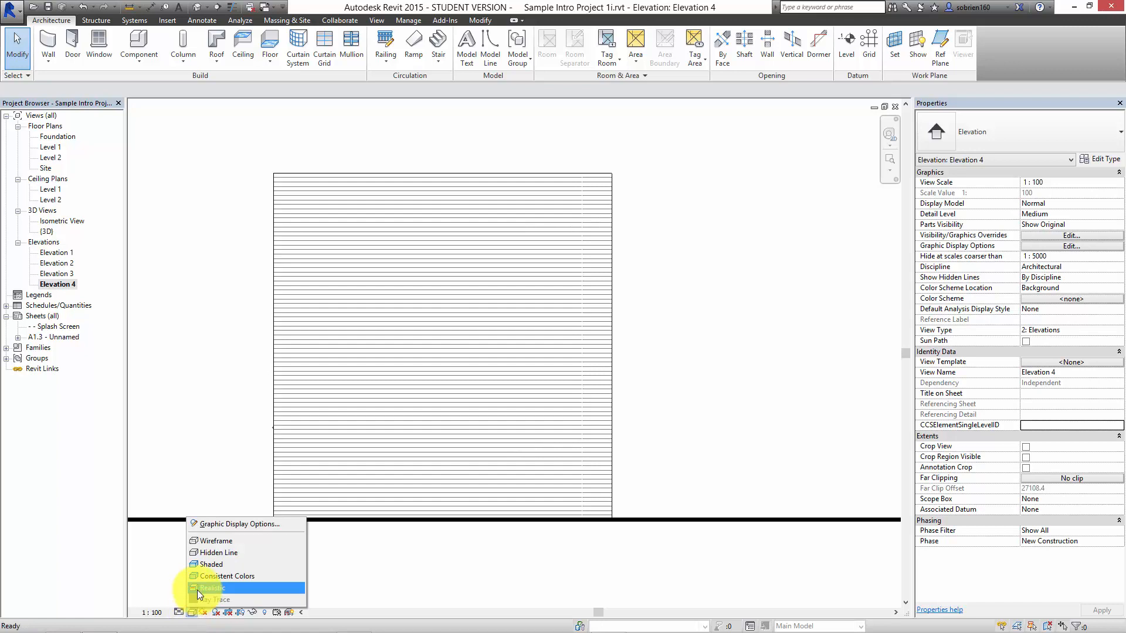
click(197, 590)
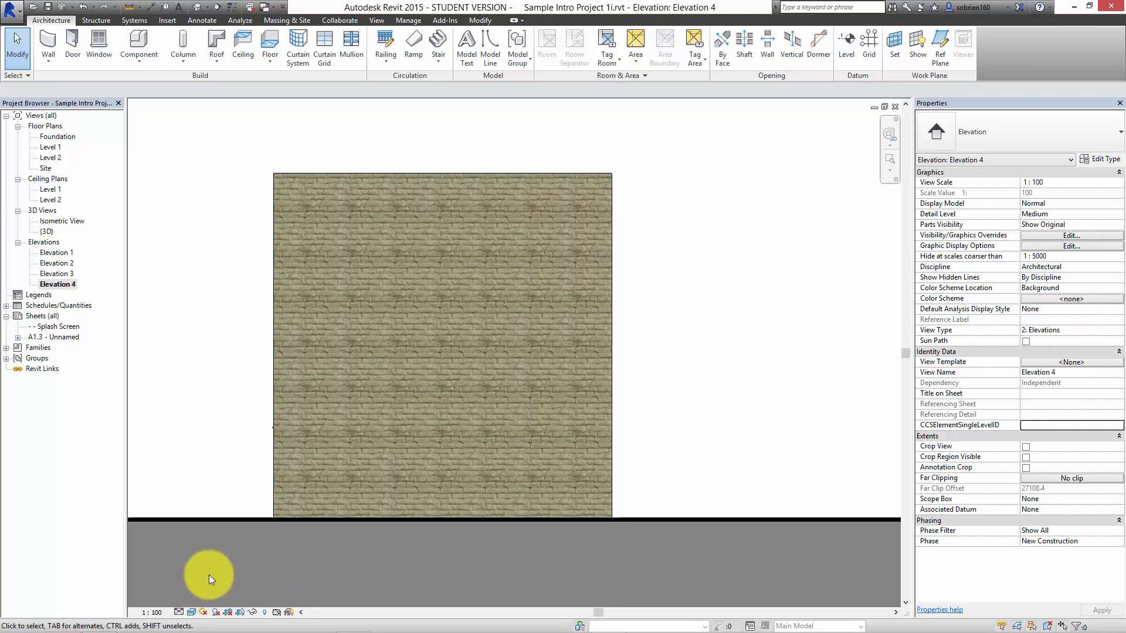
- Open the default 3D view and set its visual style to Hidden Line to show the brick wall's surface pattern
click(197, 7)
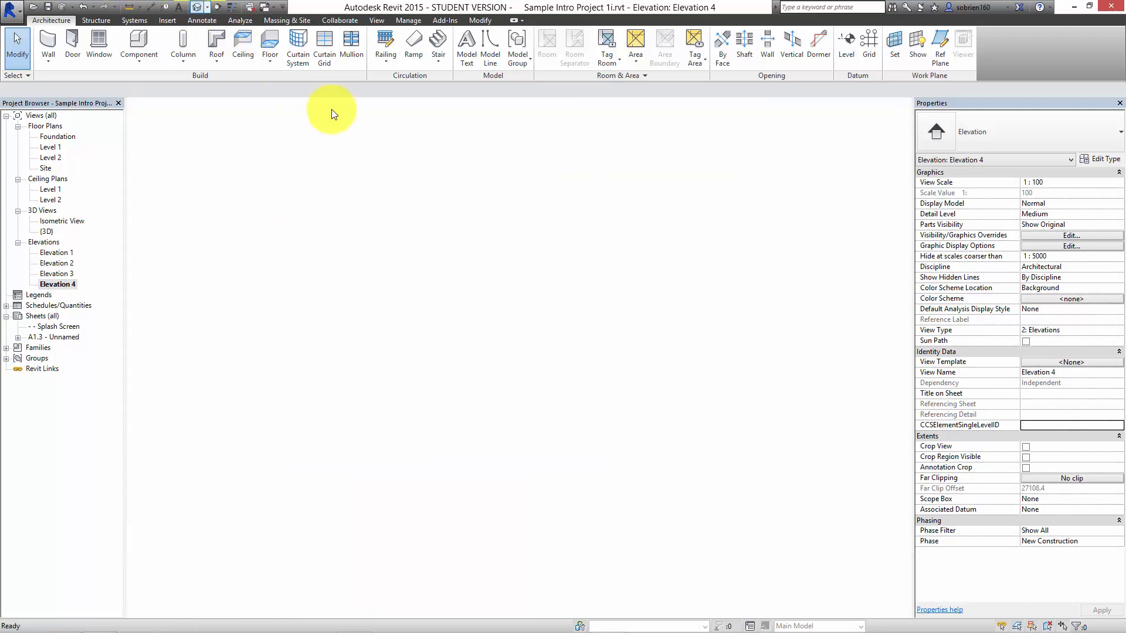
shift+middle_drag(502, 309, 490, 245)
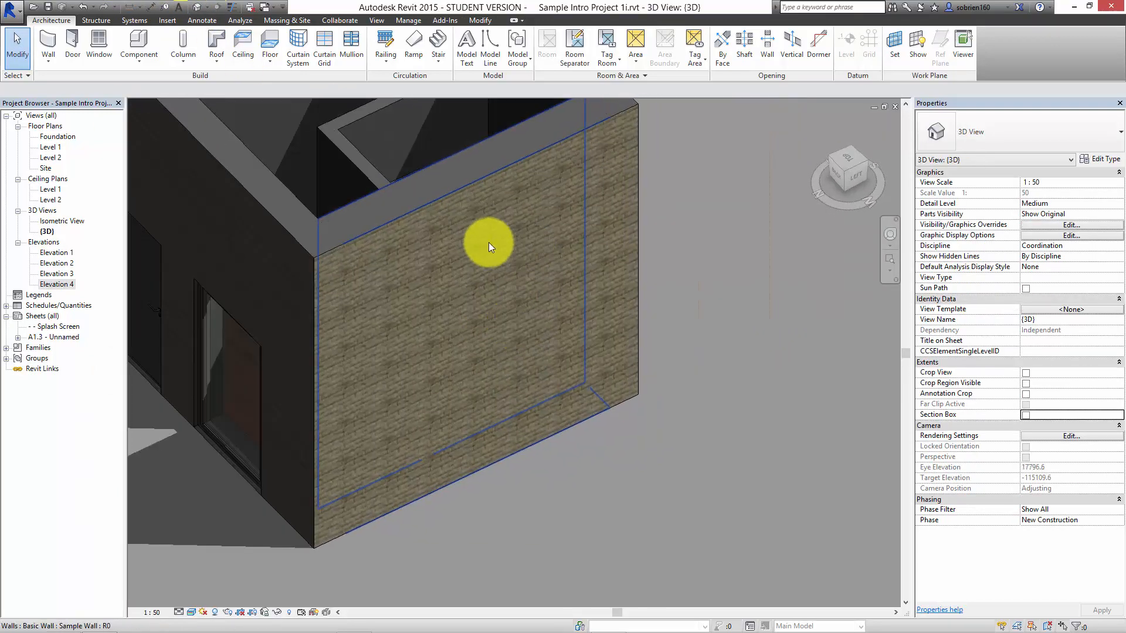
click(192, 612)
click(217, 553)
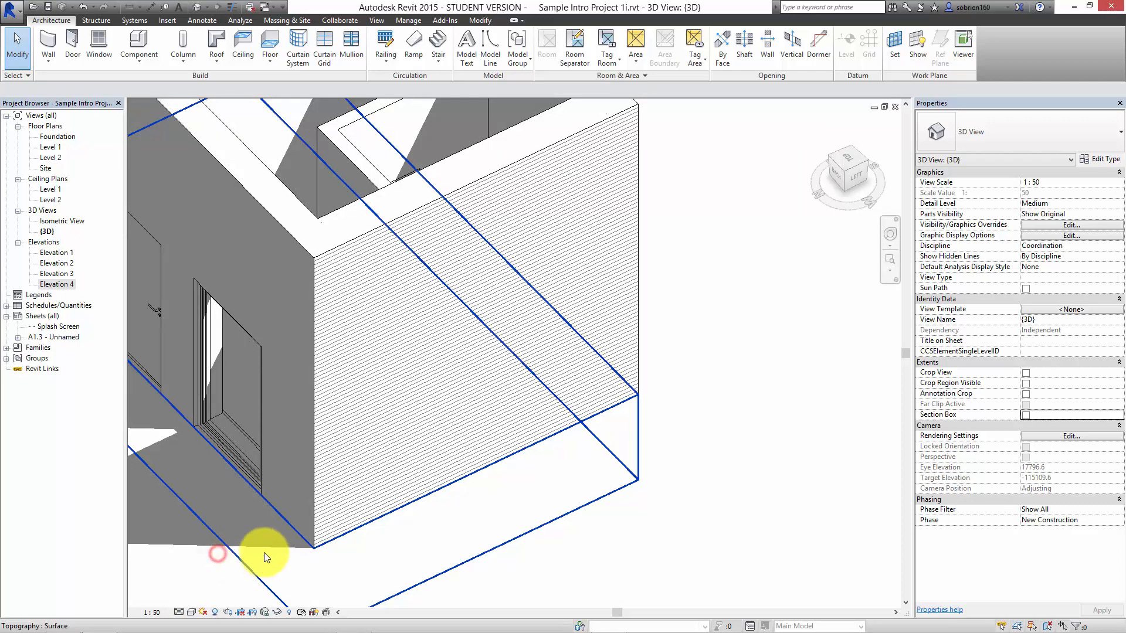
middle_drag(653, 458, 706, 465)
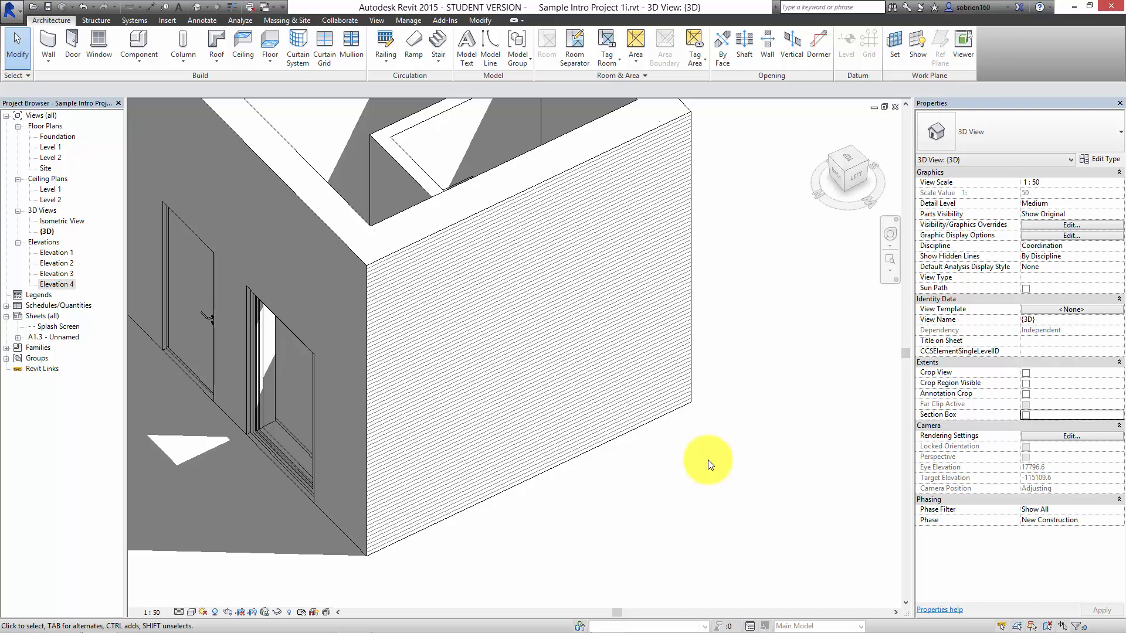
middle_drag(727, 473, 762, 480)
scroll(763, 480, down, 2)
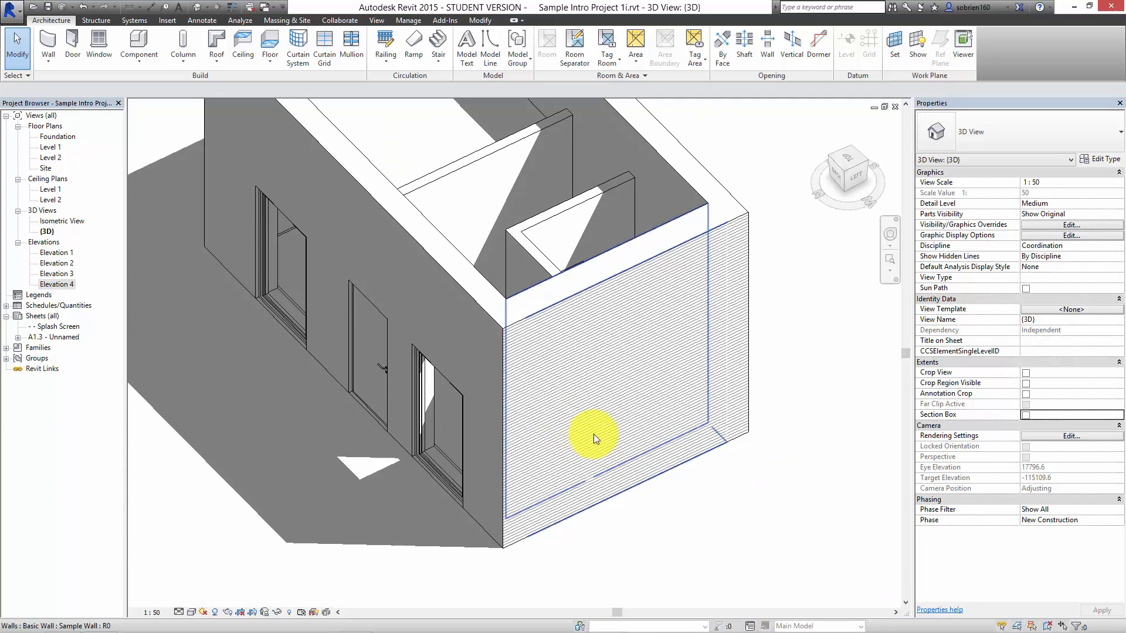
mouse_move(543, 403)
shift+middle_down()
mouse_move(695, 377)
mouse_move(593, 402)
mouse_move(619, 414)
mouse_move(623, 394)
mouse_move(568, 409)
shift+middle_up()
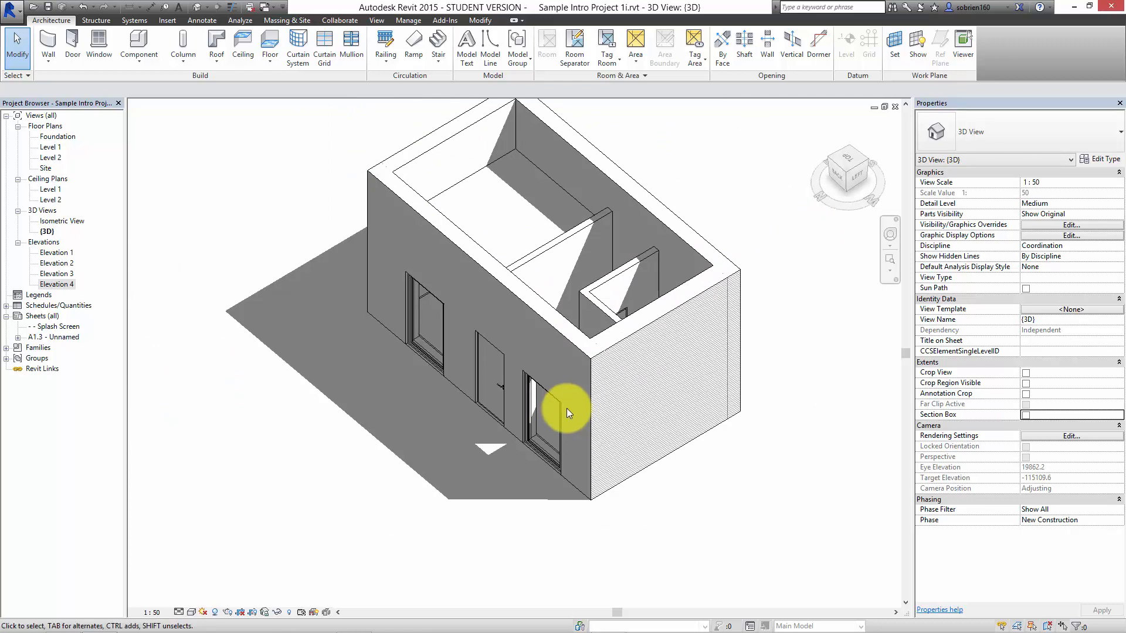
- Open sheet A1.3 - Unnamed and move the Isometric View viewport inside the sheet border
click(18, 336)
double_click(47, 337)
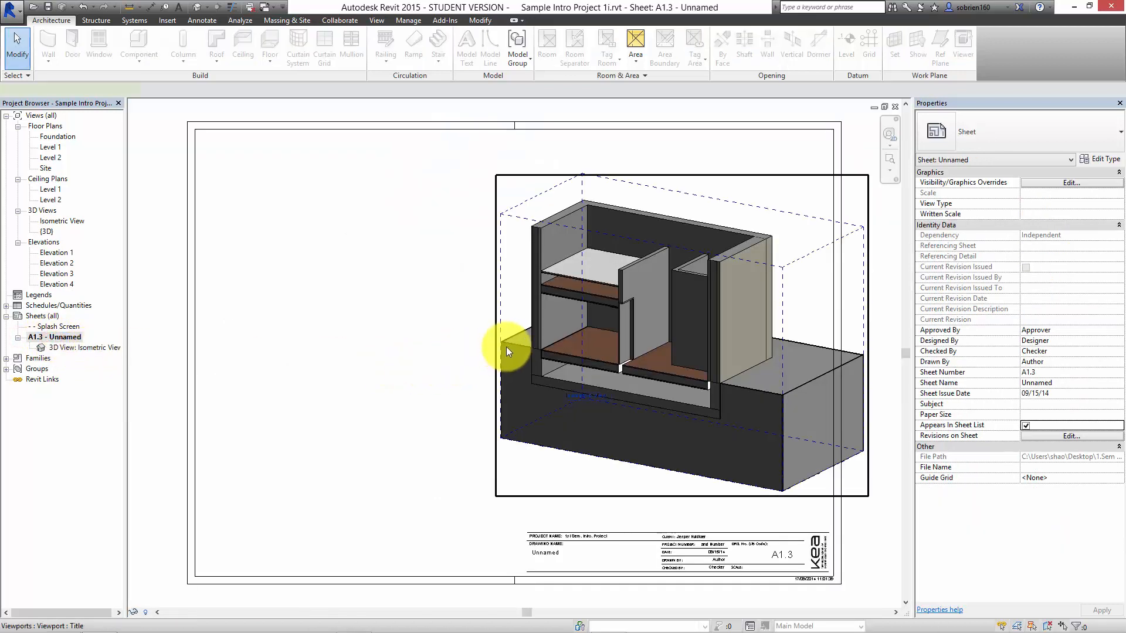
drag(526, 334, 427, 328)
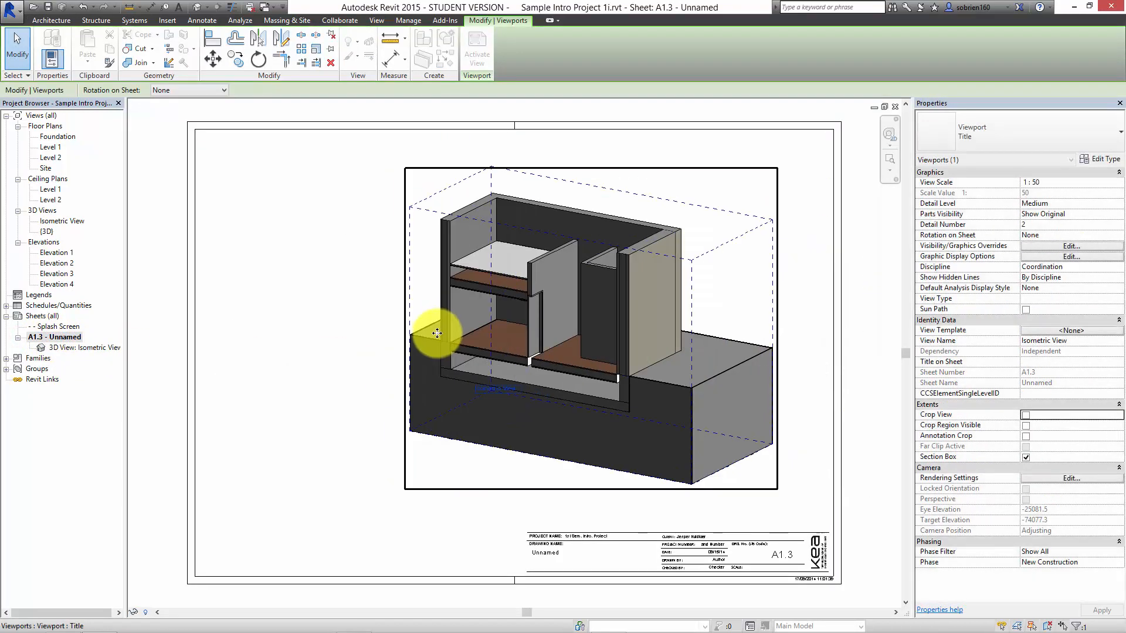
click(473, 507)
middle_drag(460, 501, 489, 508)
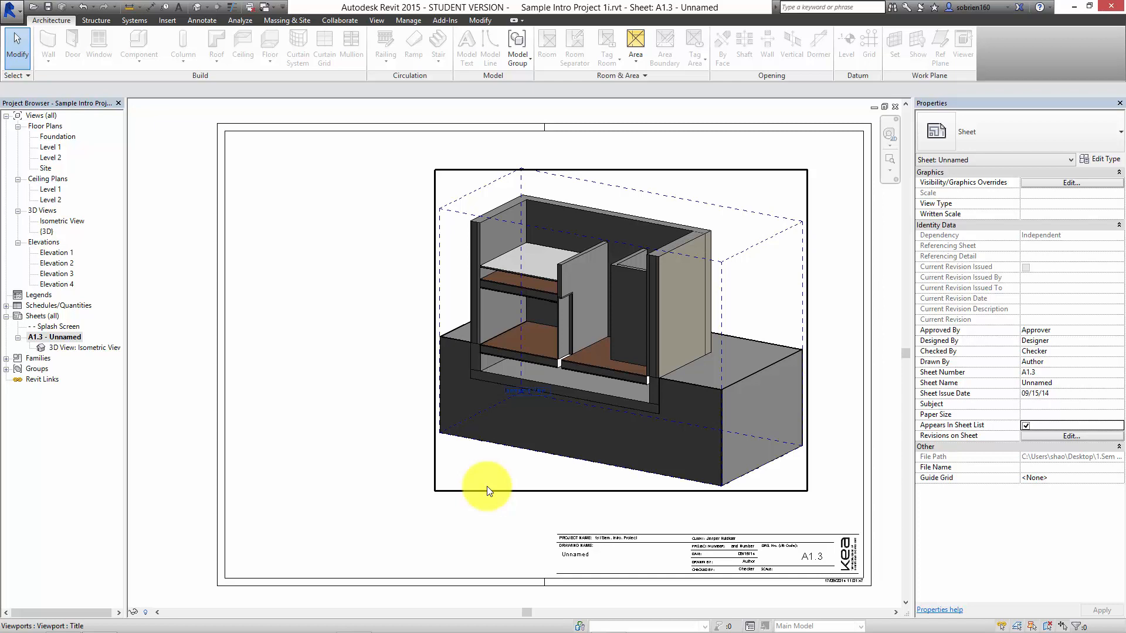
click(273, 250)
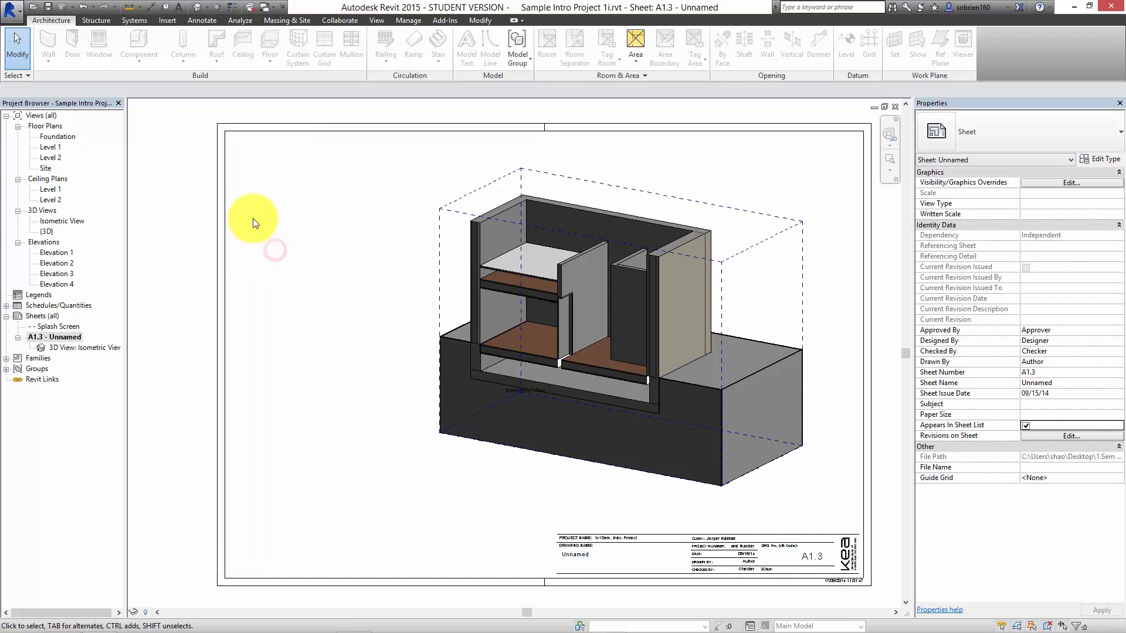
middle_drag(289, 255, 276, 239)
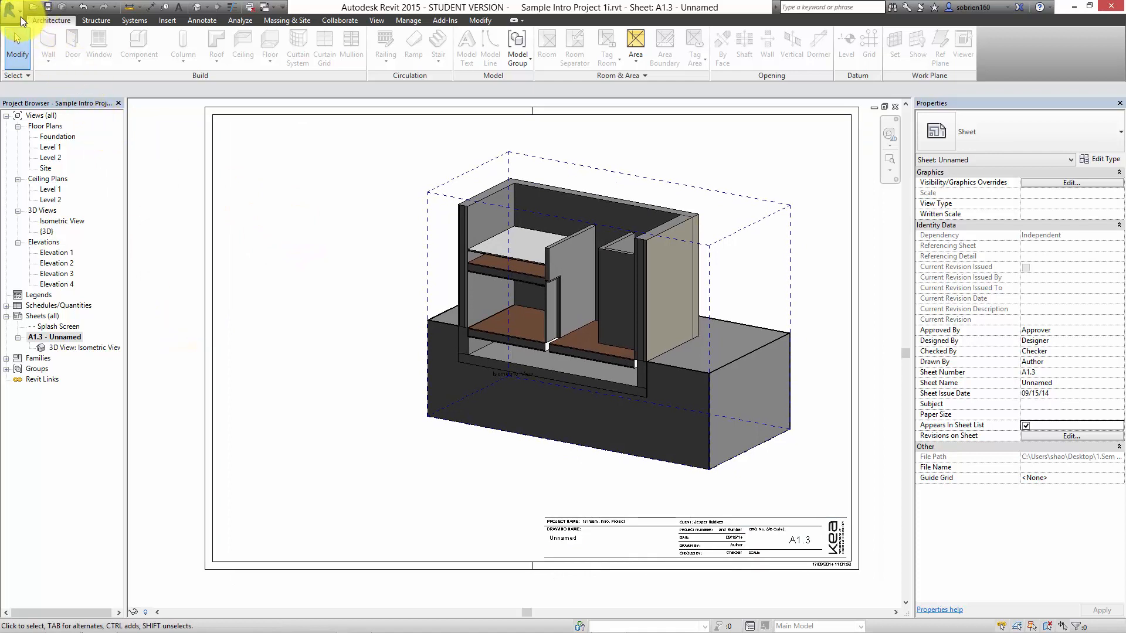
- Start printing from sheet A1.3 with Adobe PDF as the printer
click(20, 16)
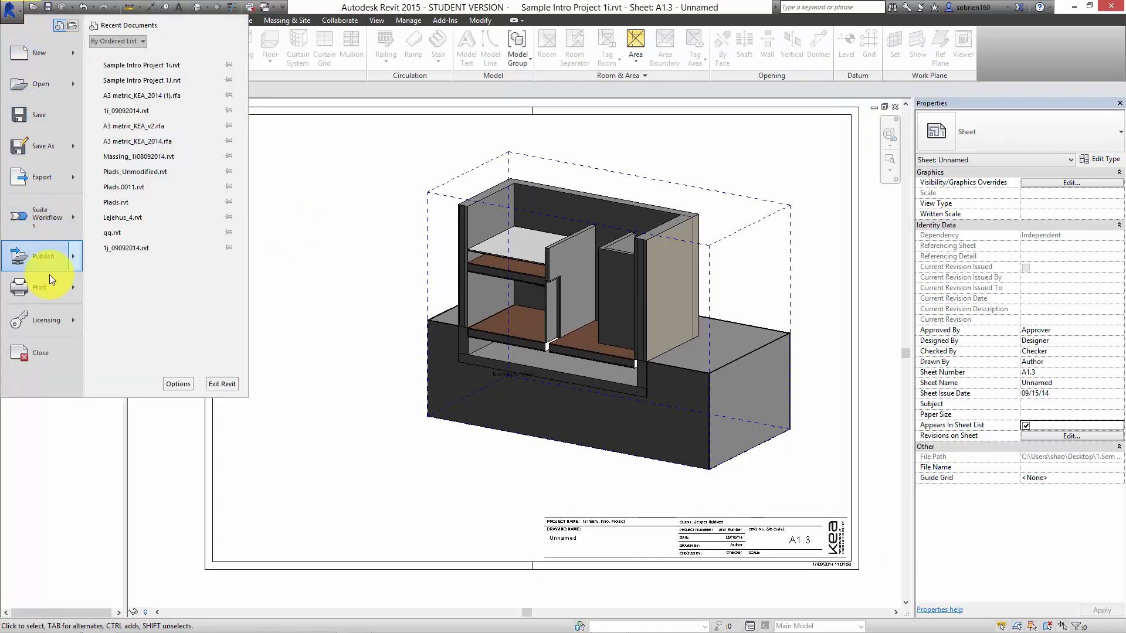
mouse_move(54, 290)
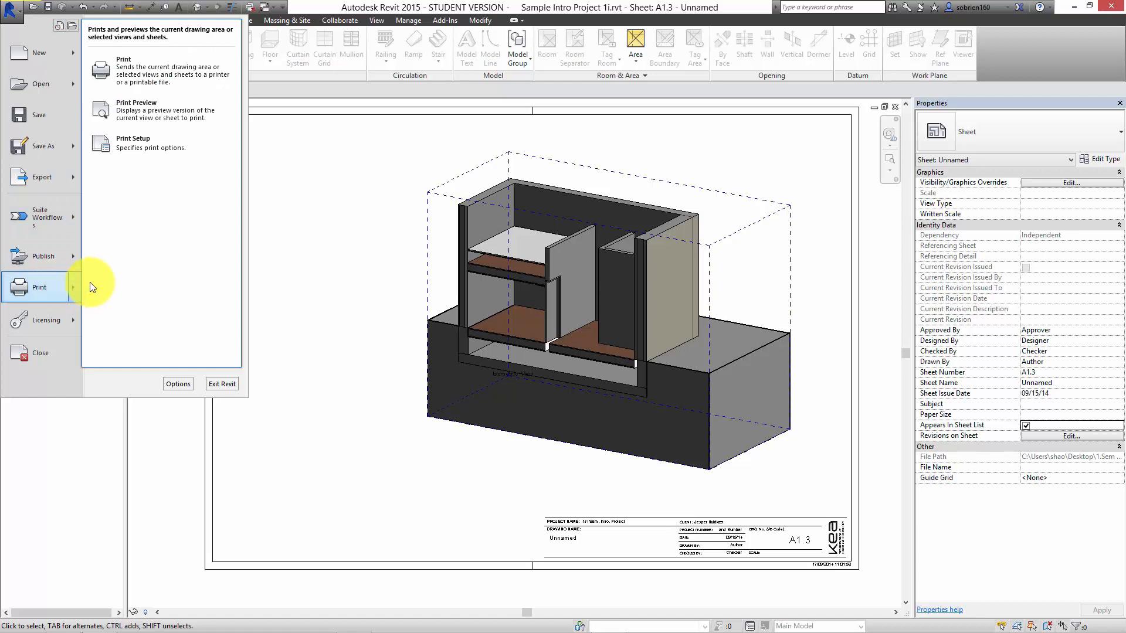
click(134, 71)
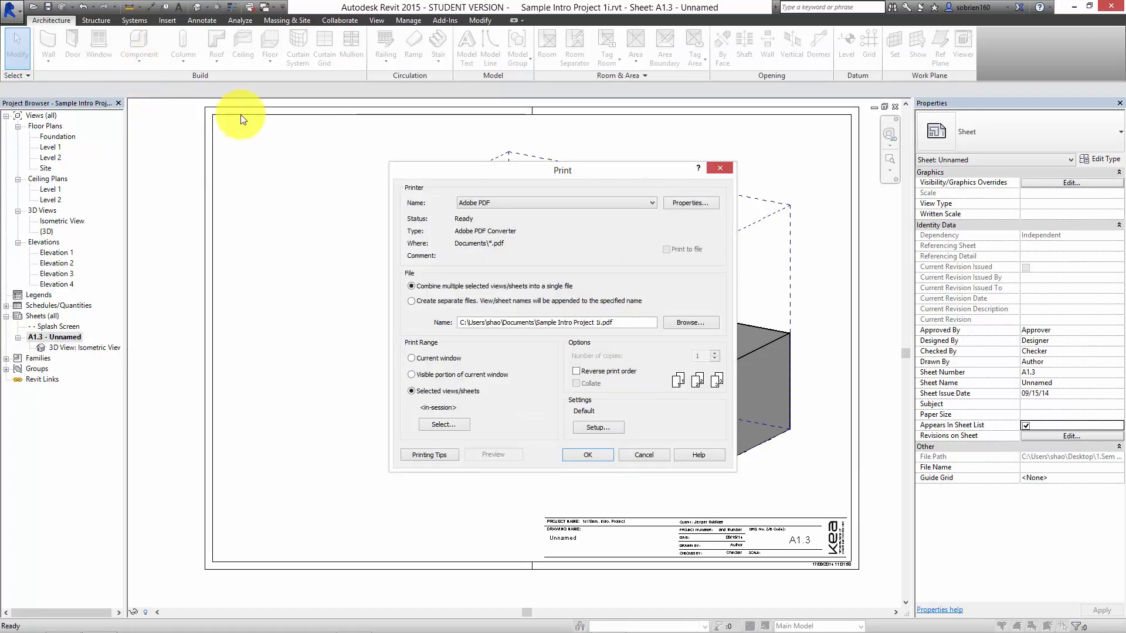
click(483, 203)
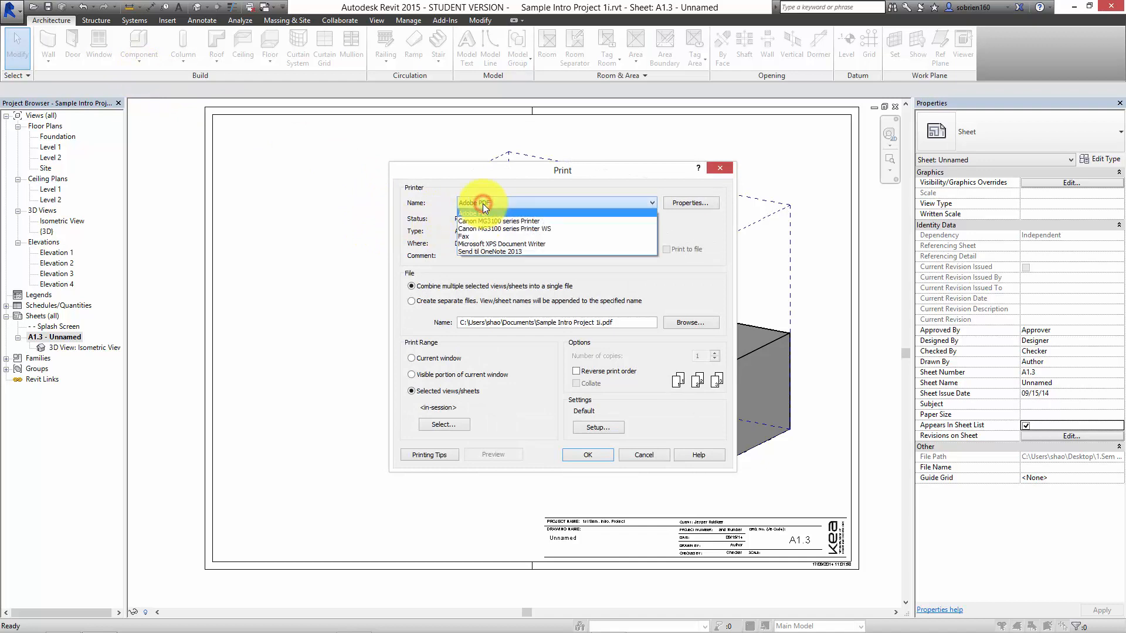
click(483, 203)
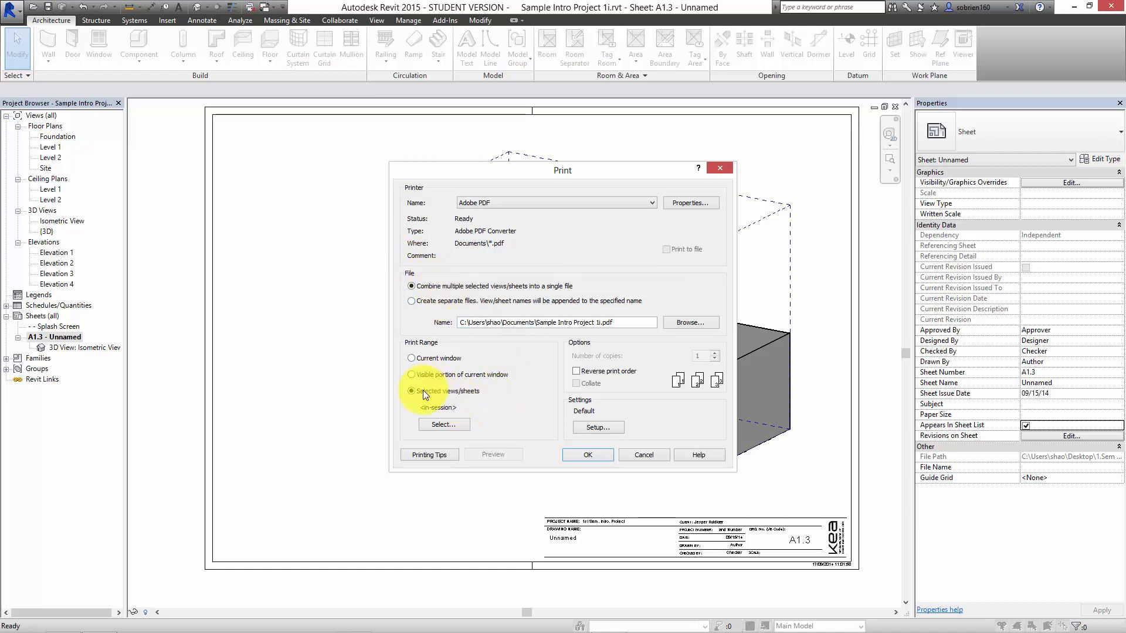
- Limit the print range to sheet A1.3 - Unnamed and save the selection as Set 1
click(434, 422)
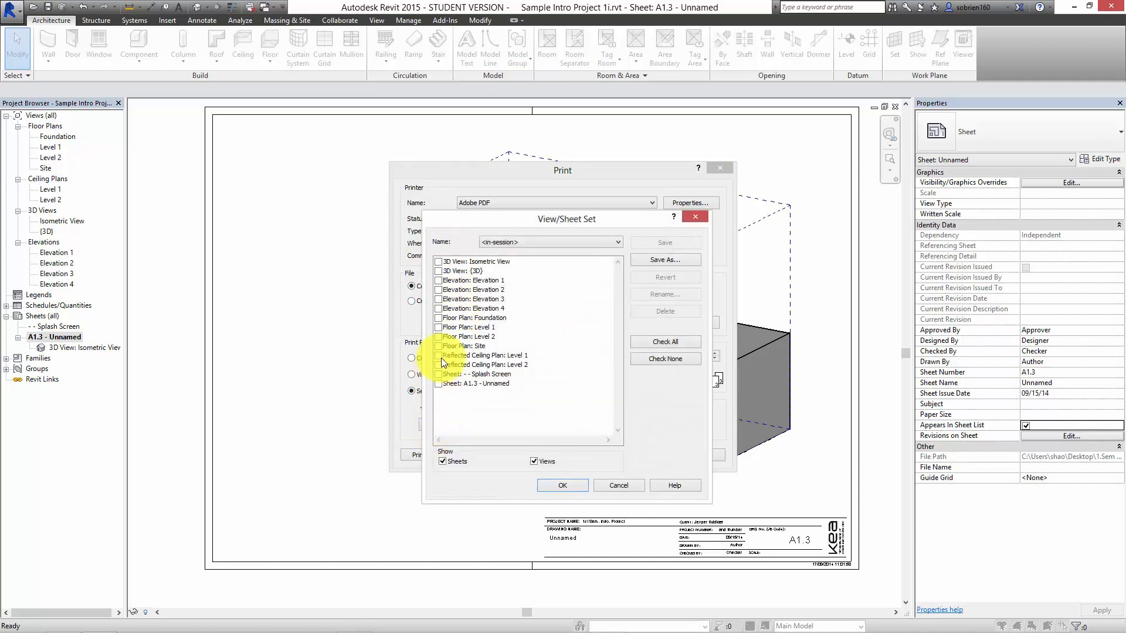
click(533, 461)
click(437, 271)
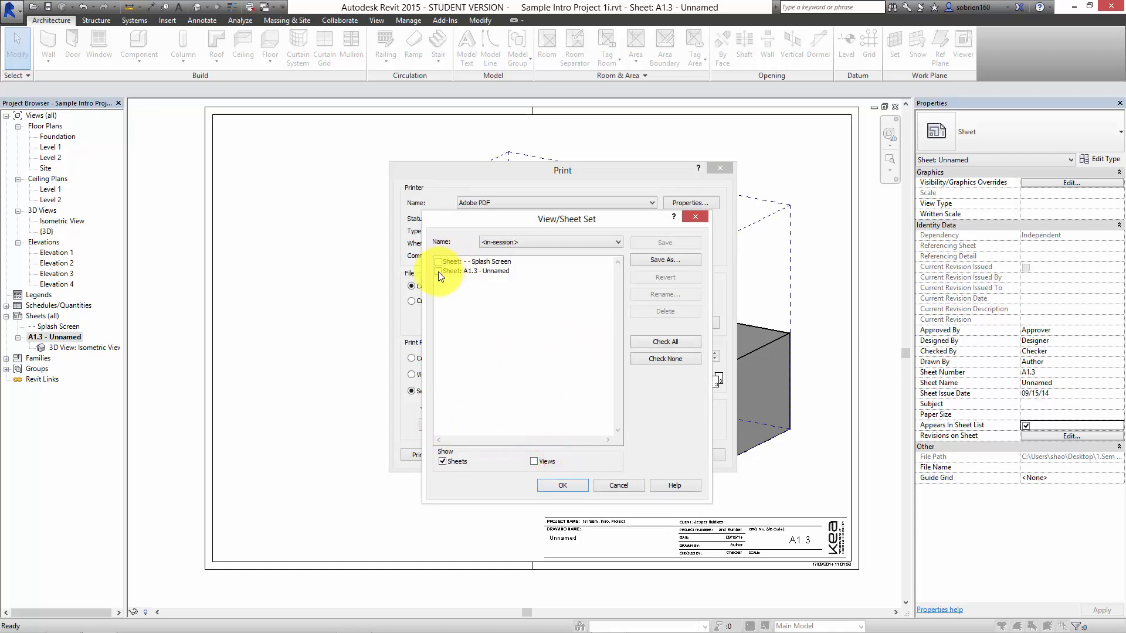
click(580, 483)
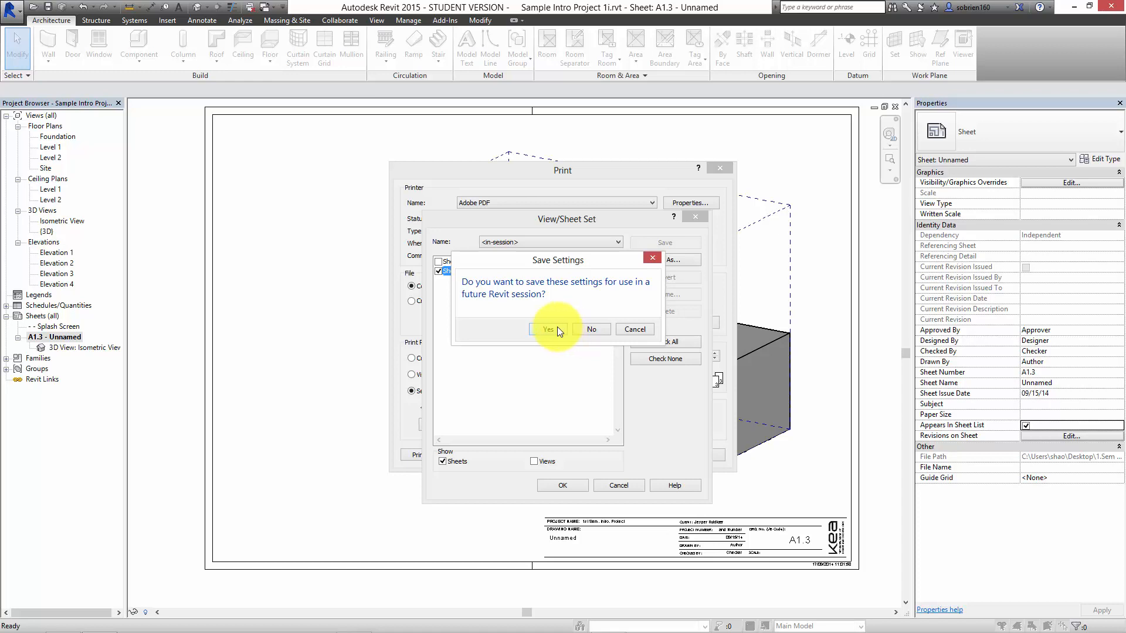
click(554, 328)
click(586, 383)
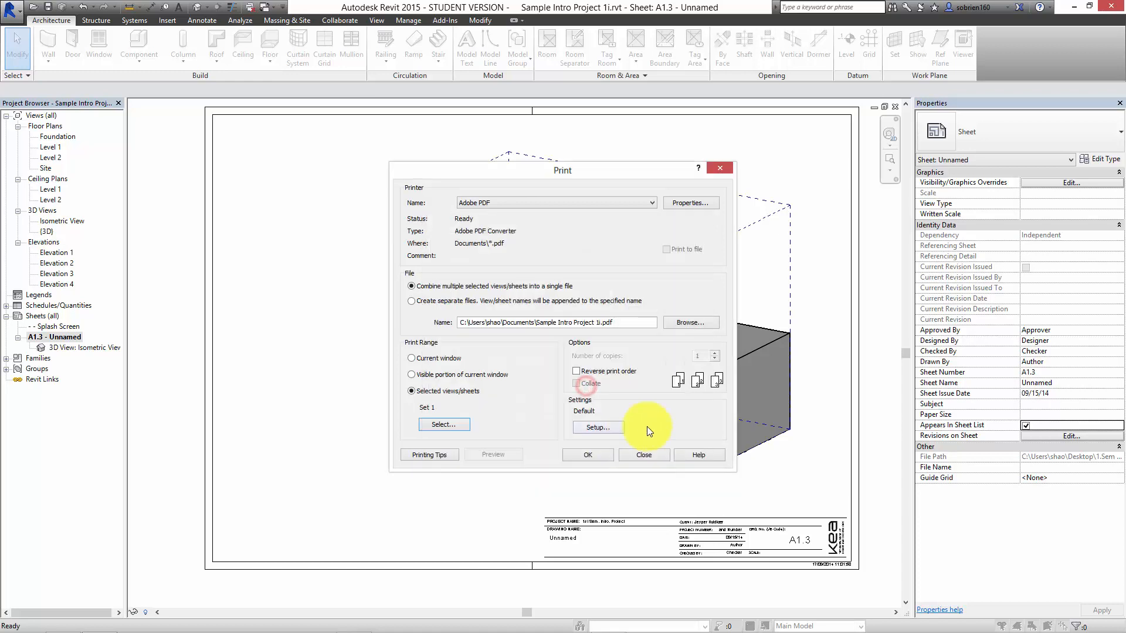
- Configure the print setup for A3 paper, offset from corner with No Margin, and zoom at 100% size
click(598, 426)
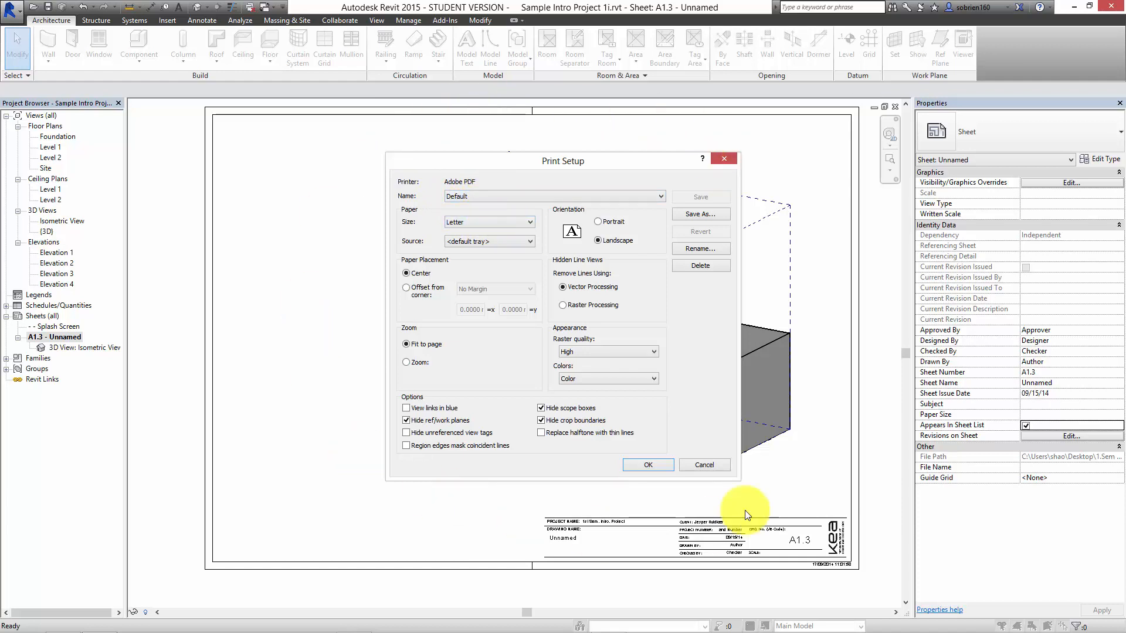
click(529, 223)
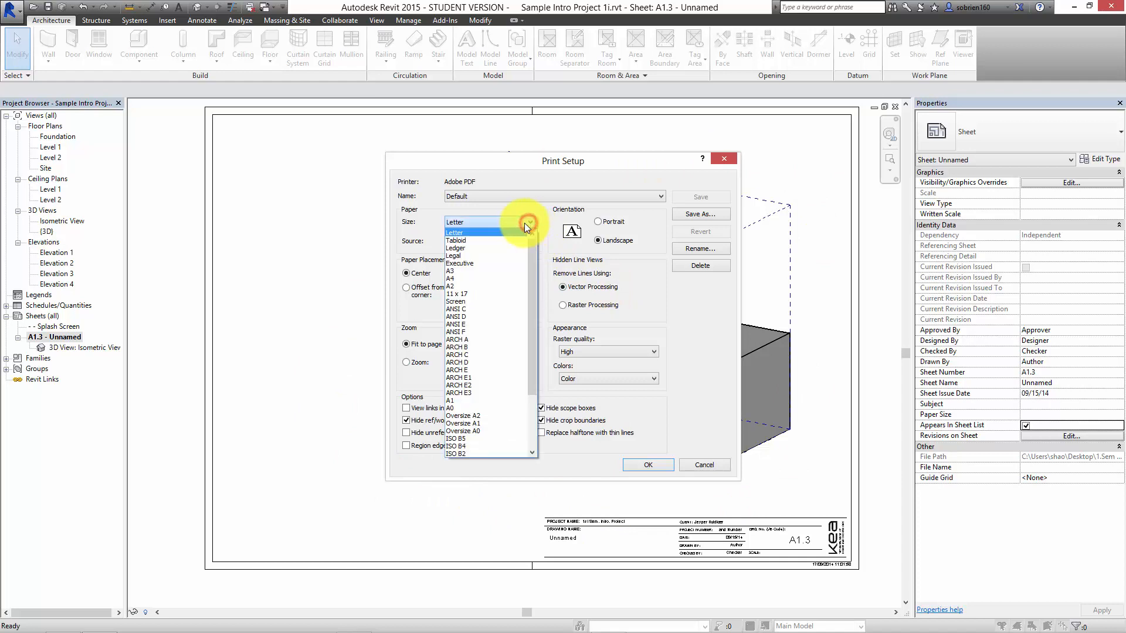
click(460, 269)
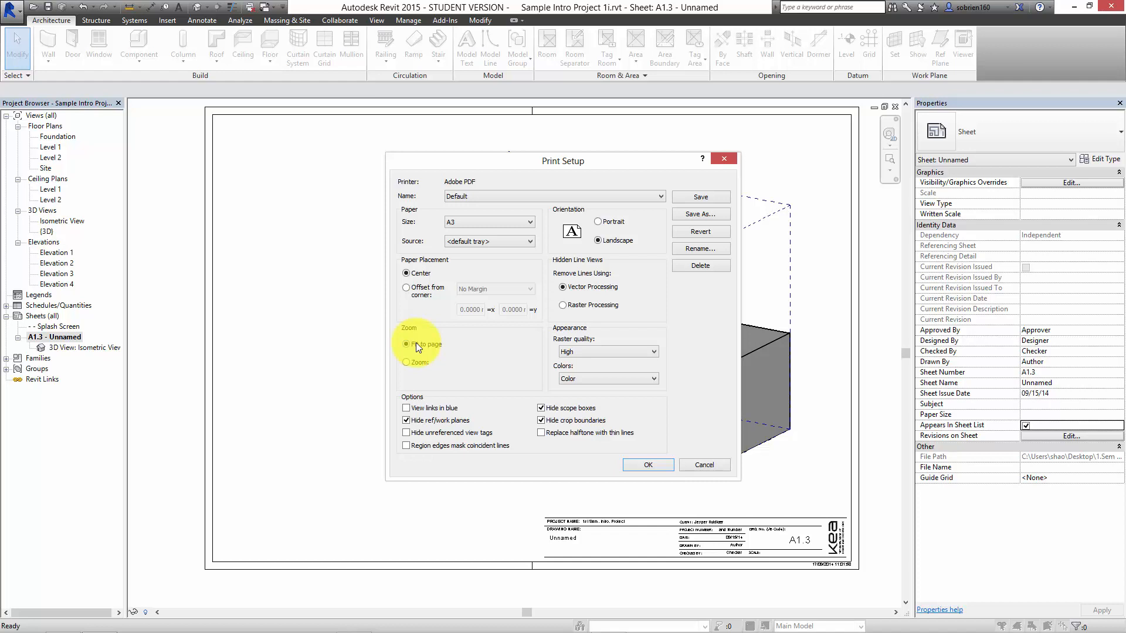
click(406, 362)
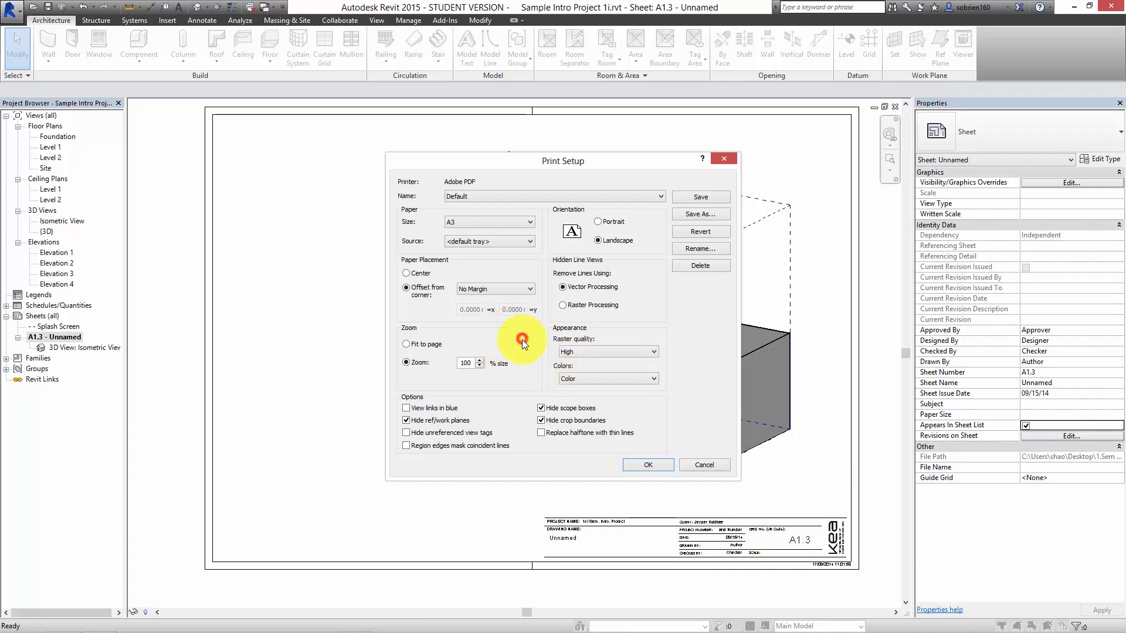
click(633, 464)
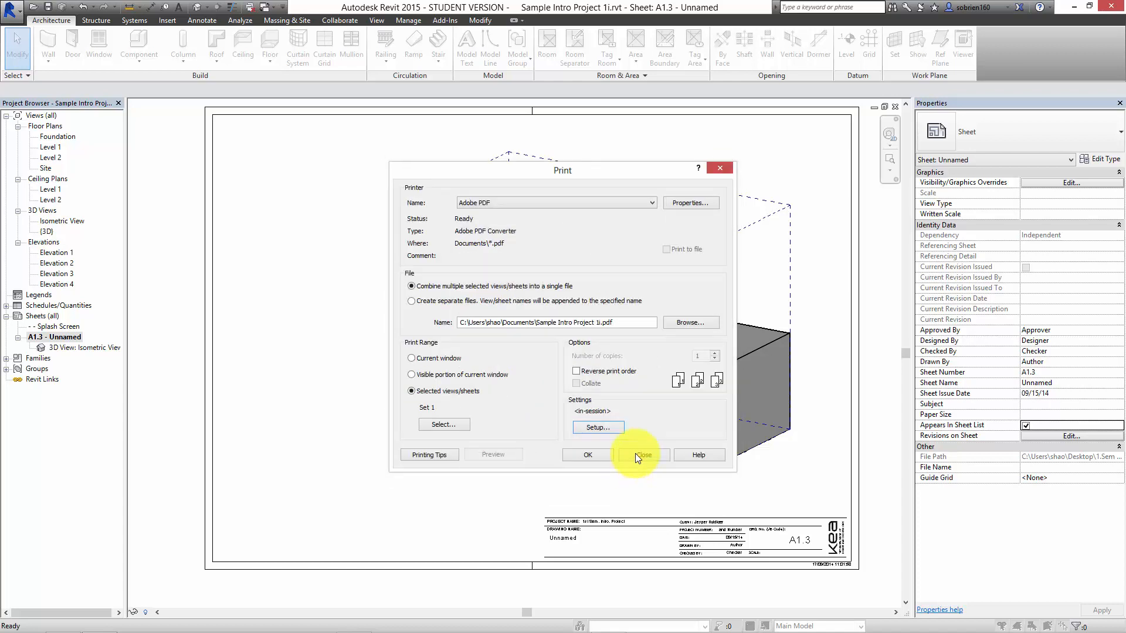
- Print the sheet and save it to the Desktop as Sample Intro Project 1i.pdf
click(599, 454)
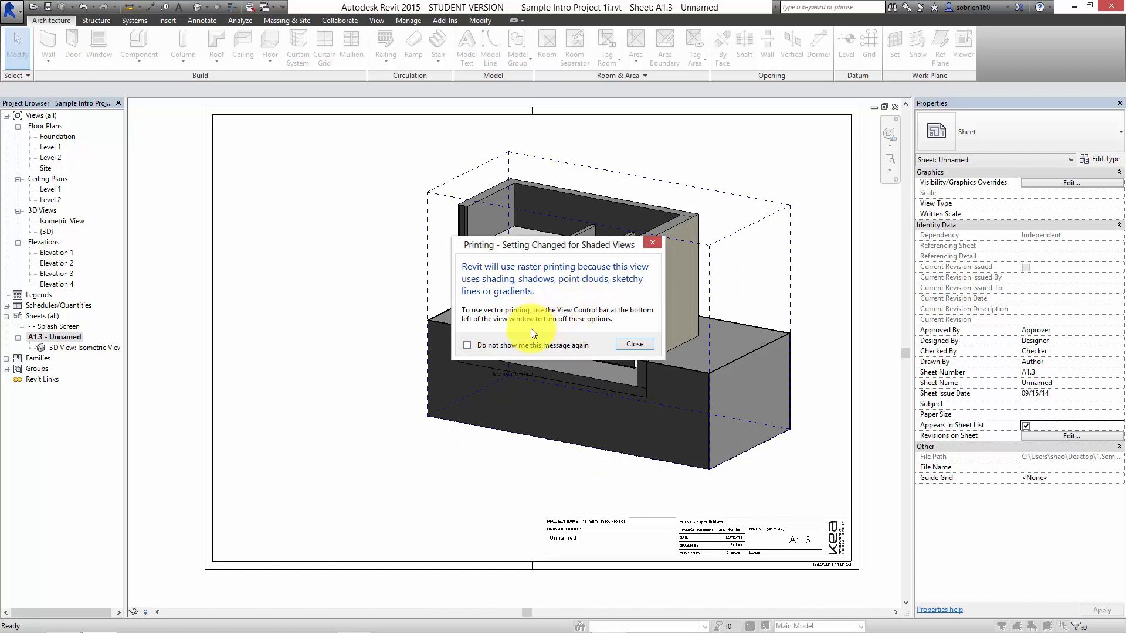
click(628, 346)
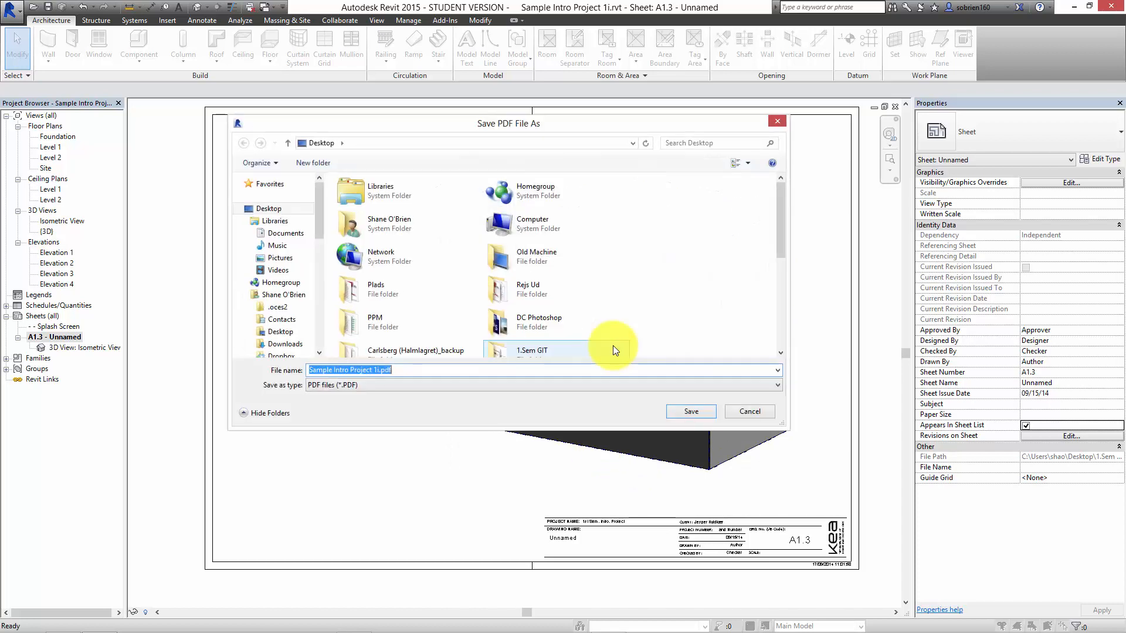
click(287, 208)
click(385, 368)
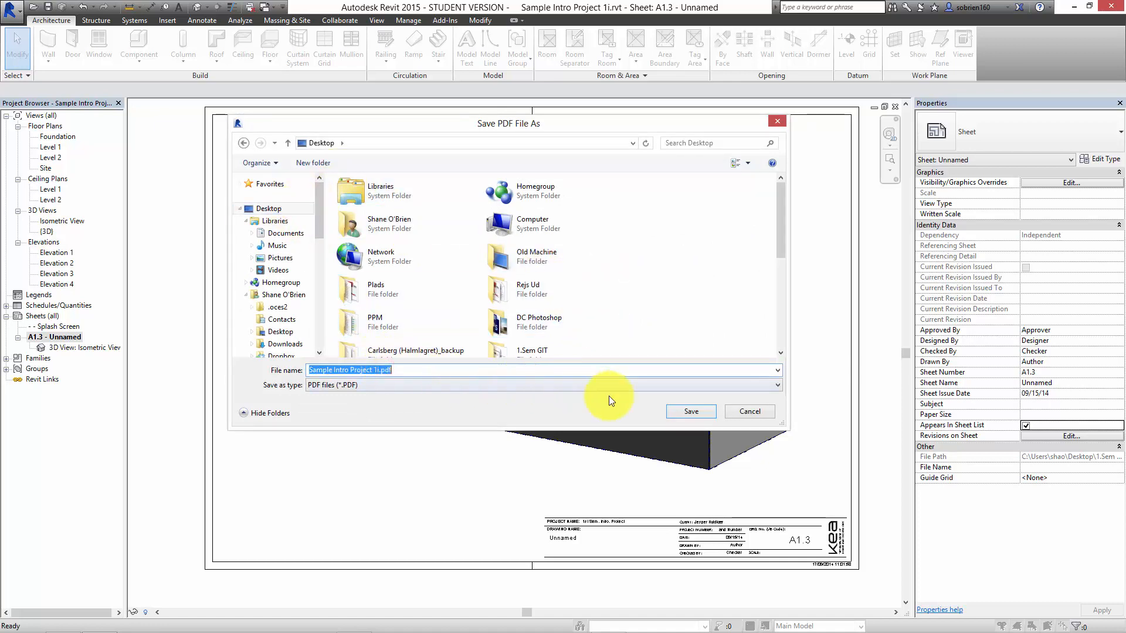
click(689, 411)
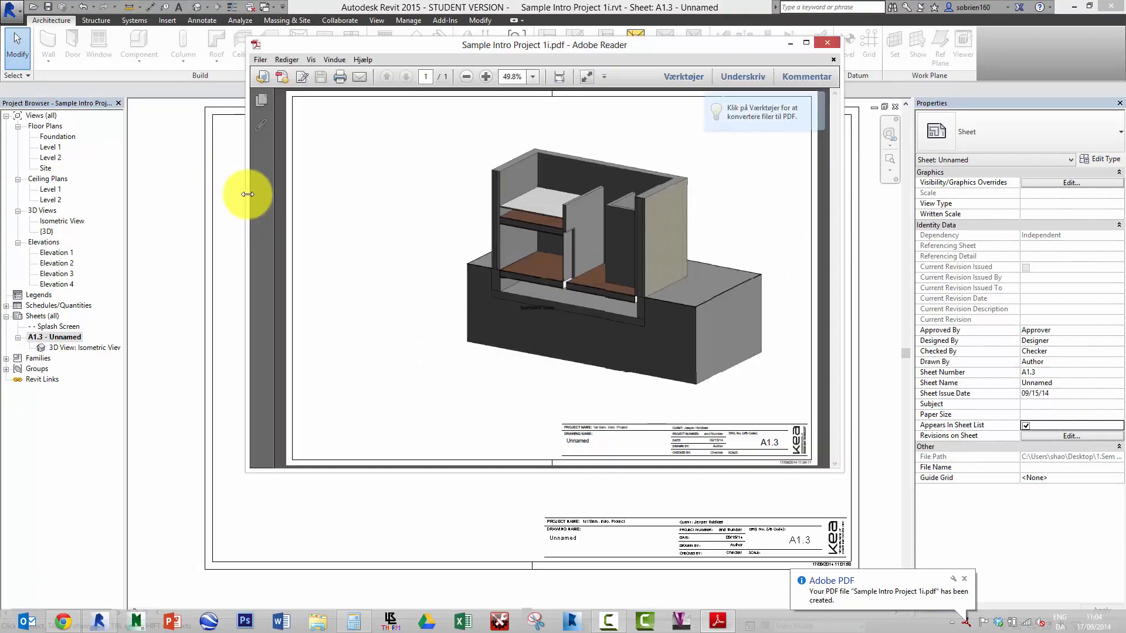
- Examine the printed sheet in Adobe Reader, enlarging the isometric view to 300%
click(806, 42)
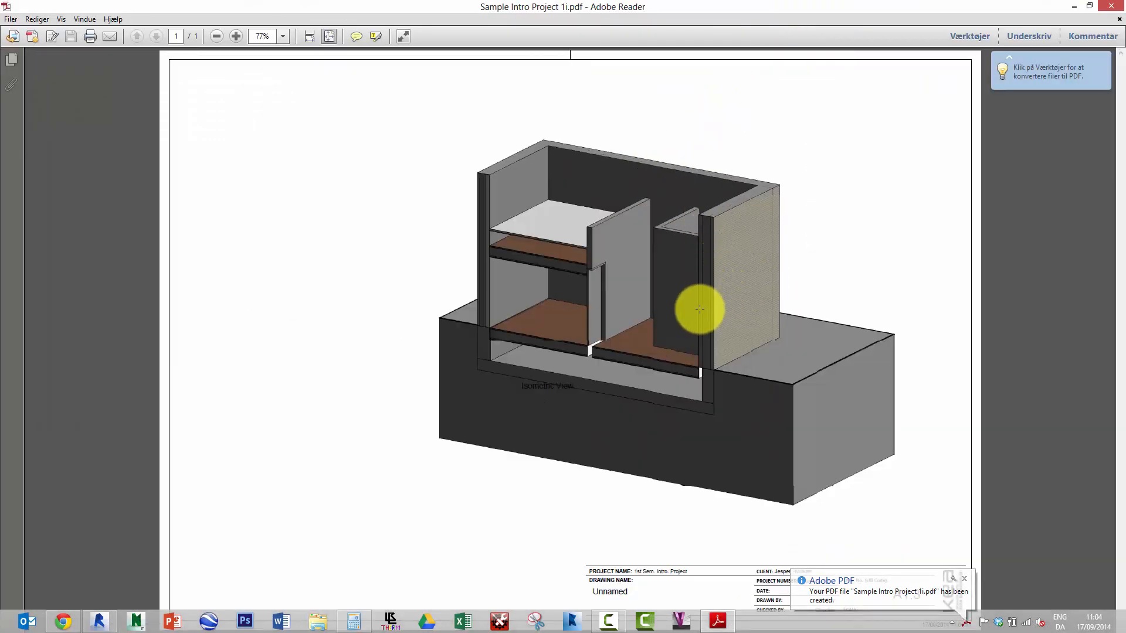
ctrl+scroll(700, 388, up, 5)
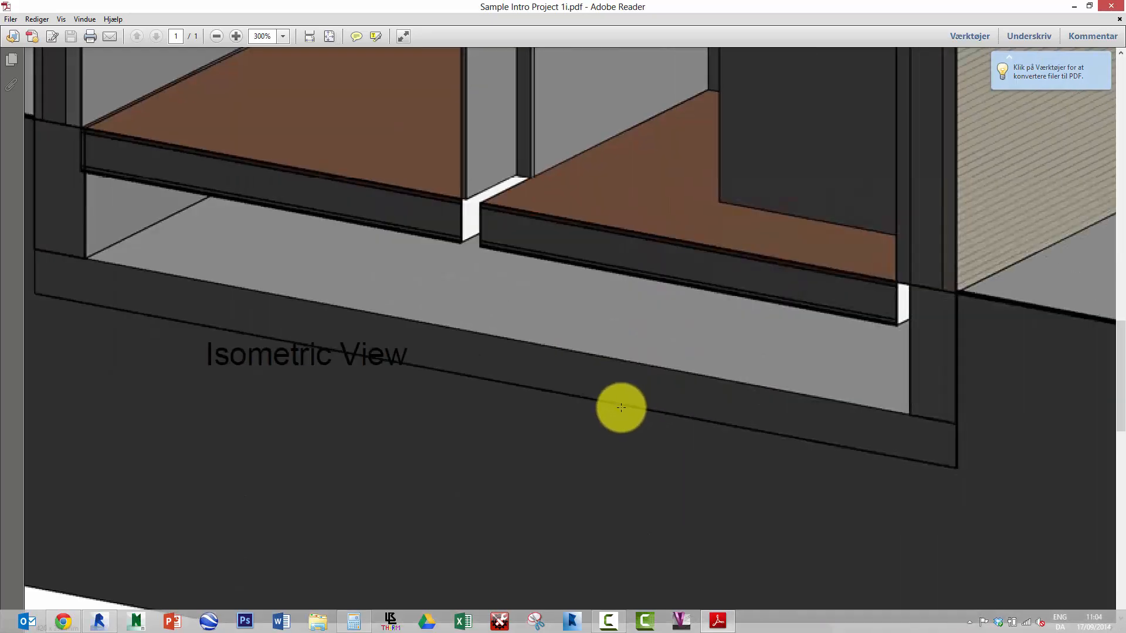
scroll(627, 408, down, 1)
scroll(809, 560, down, 1)
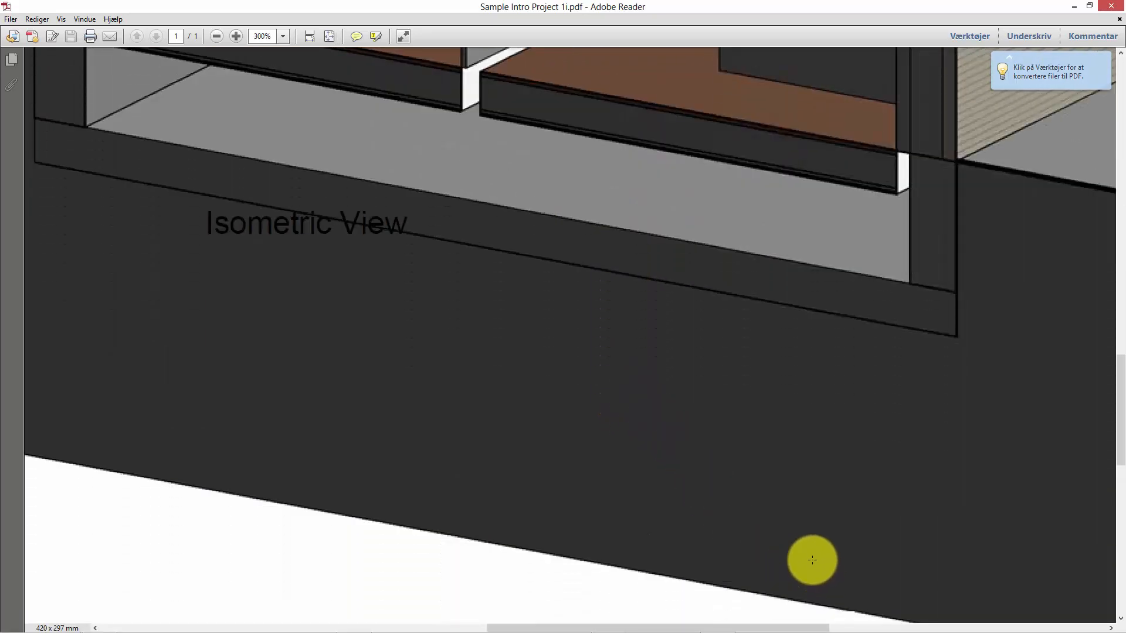
- Examine the whole A1.3 sheet in the PDF and return to Revit
ctrl+scroll(803, 528, down, 2)
ctrl+scroll(802, 522, down, 6)
ctrl+scroll(791, 534, up, 1)
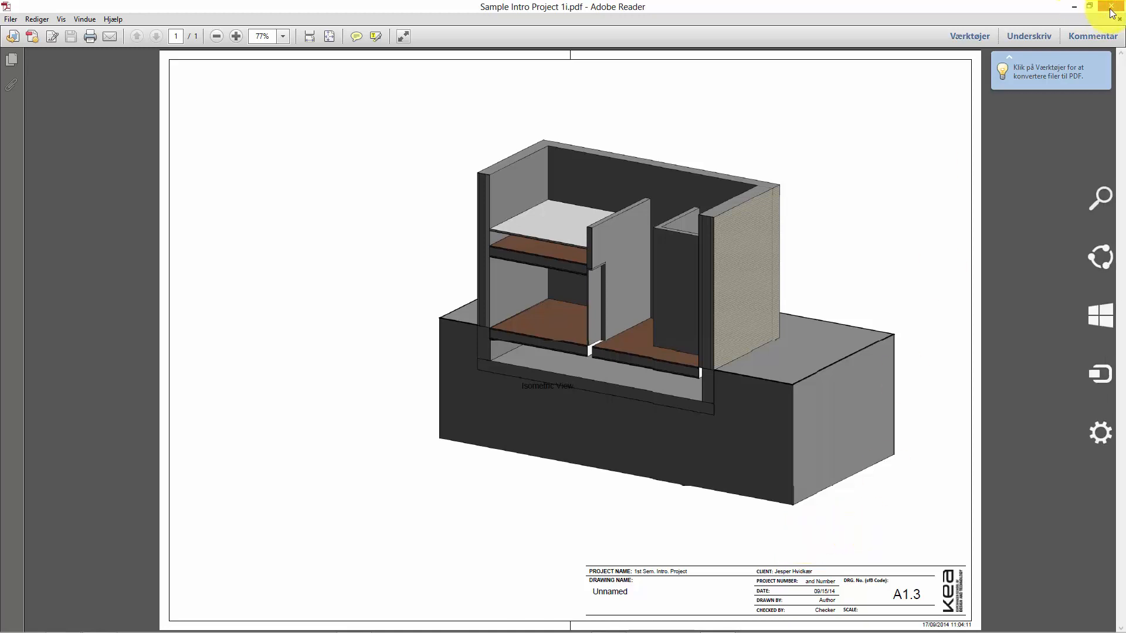
key(alt+Tab)
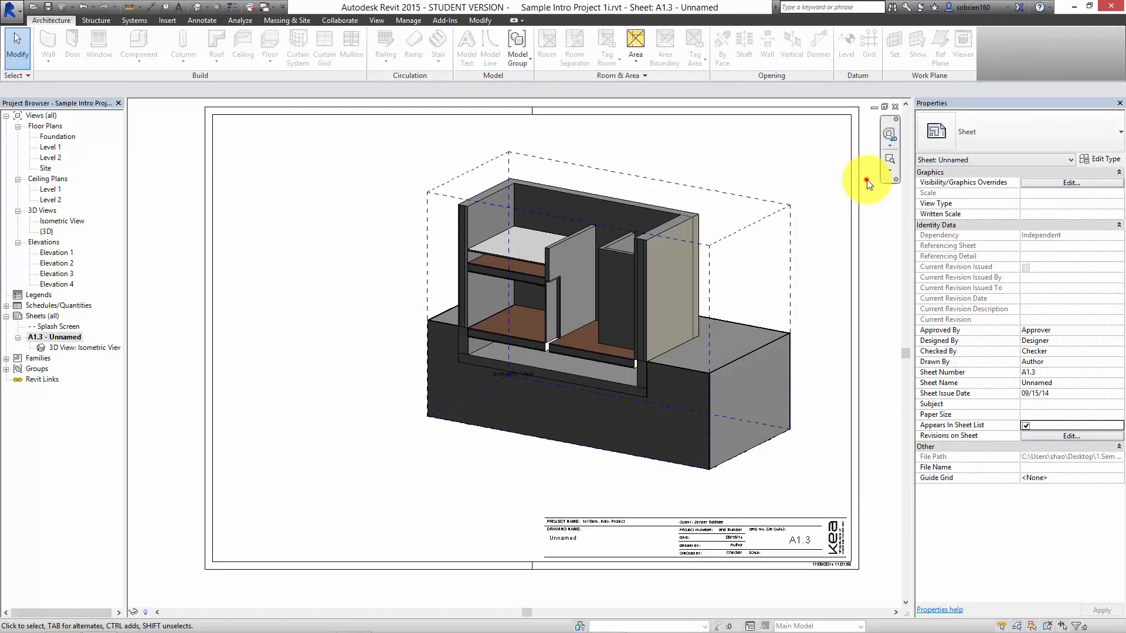
- Switch to Chrome and open the bookmarked PaperCut login page in a new tab
click(1074, 8)
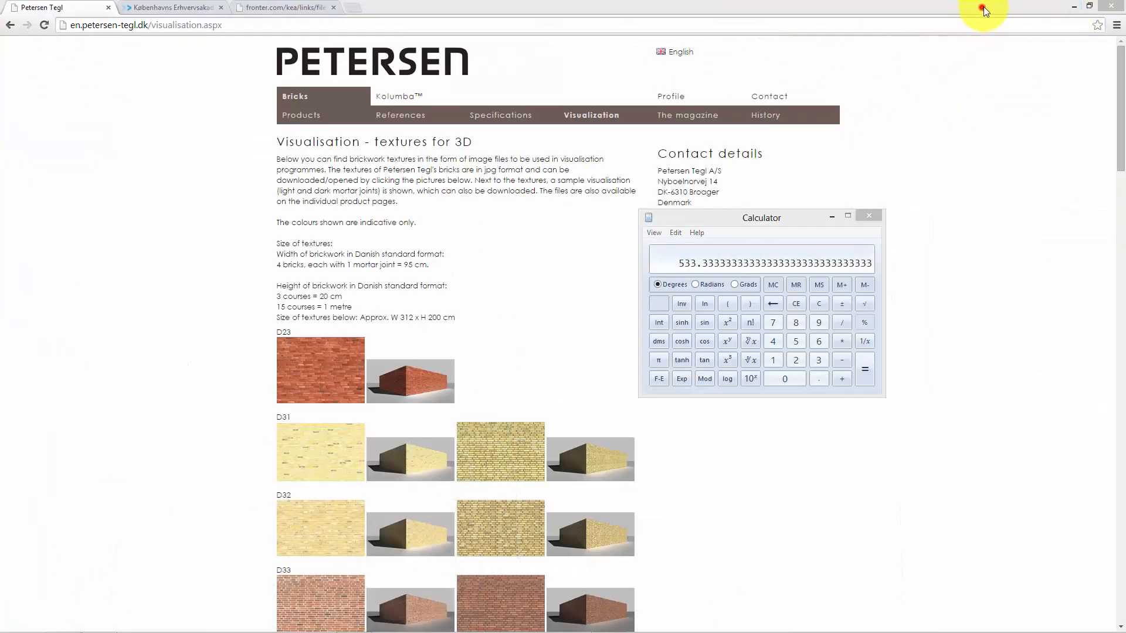
click(984, 10)
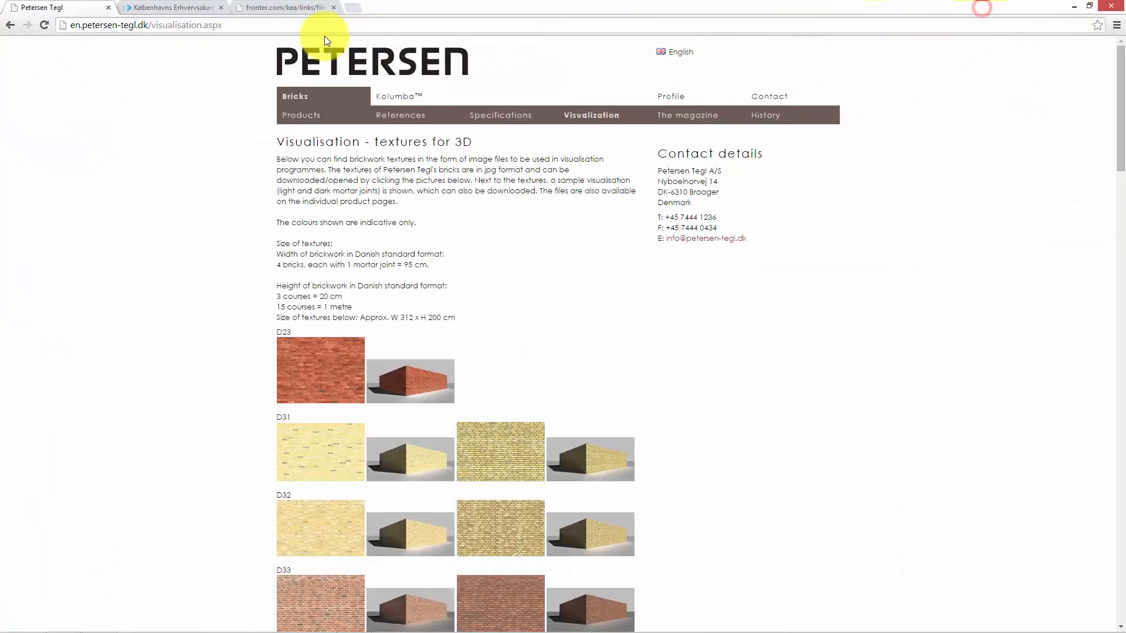
click(358, 14)
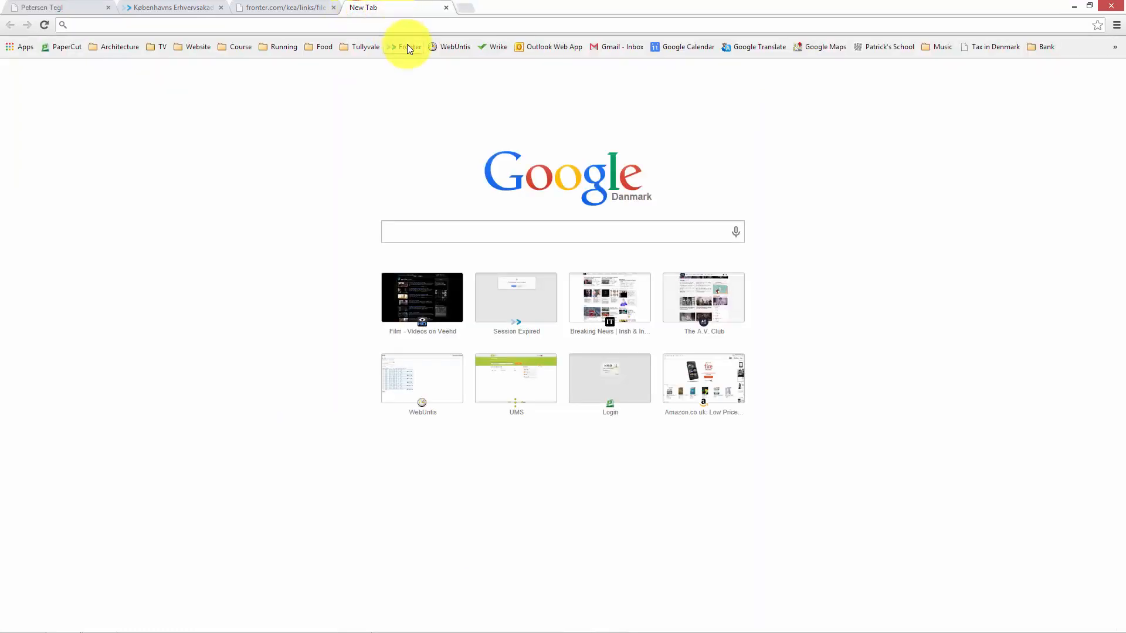
click(65, 48)
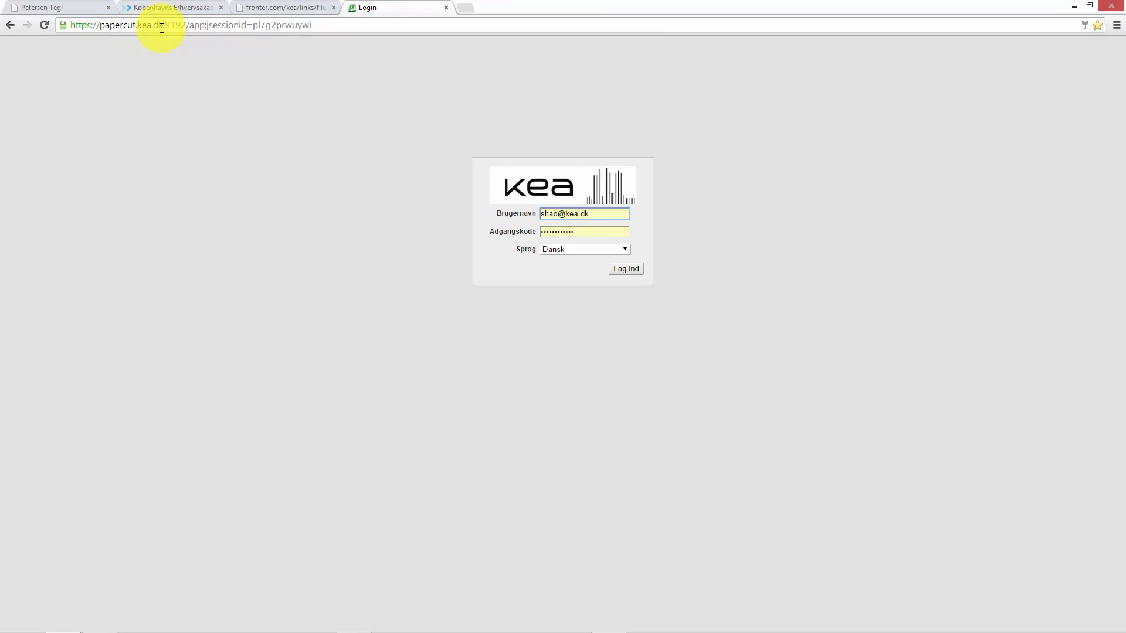
- Change the login language to English and log in to PaperCut with the prefilled credentials
click(597, 251)
click(594, 264)
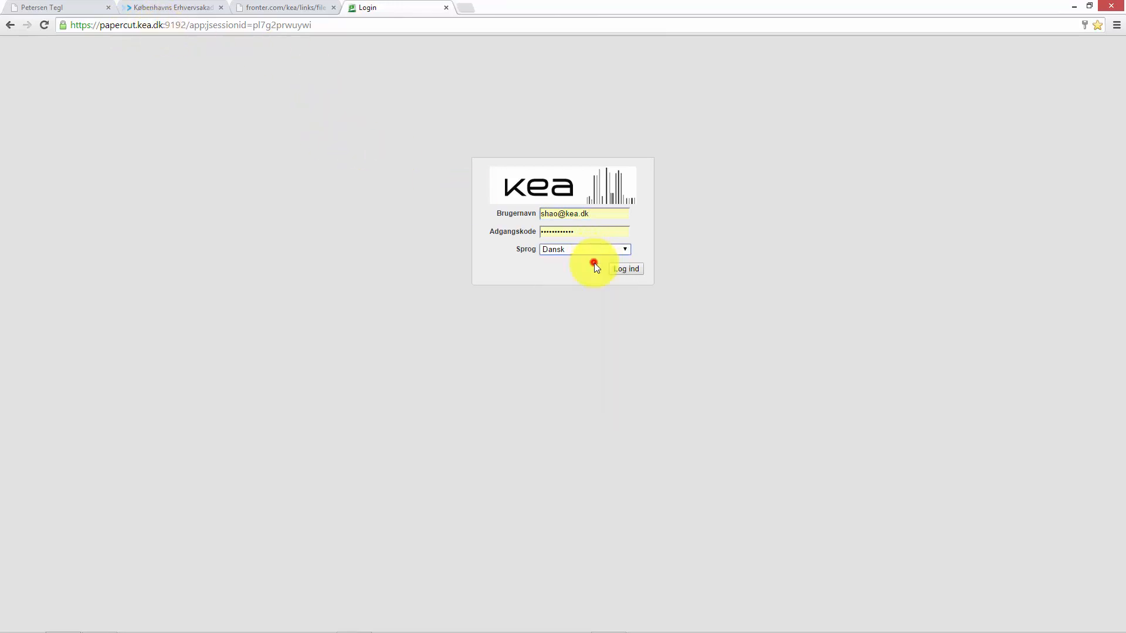
key(Down)
click(619, 271)
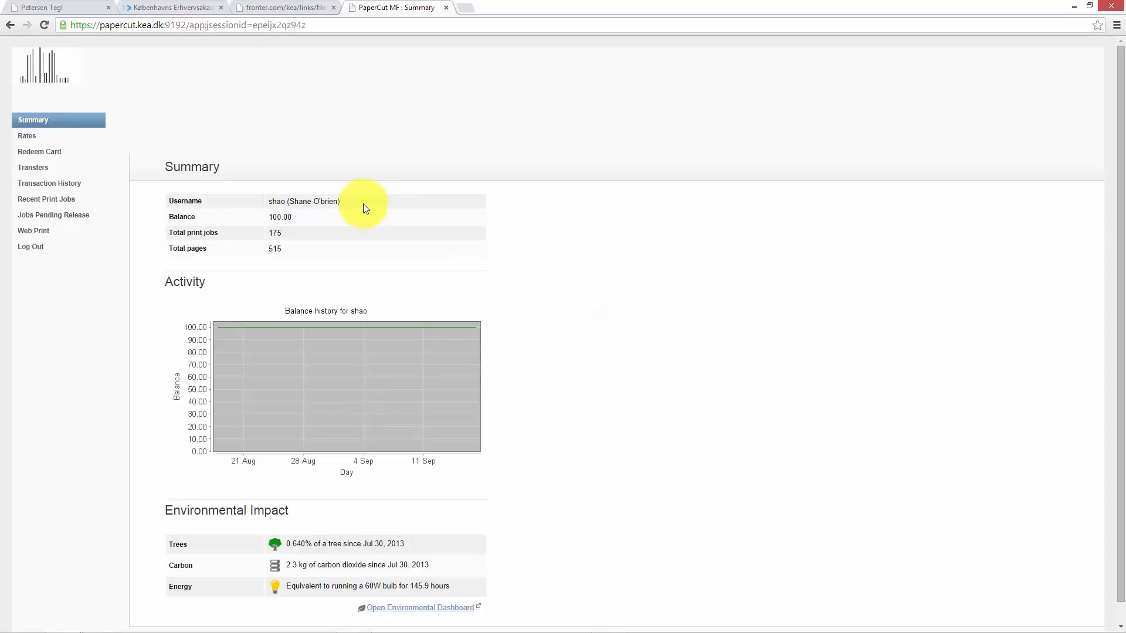
- Start a new Web Print job on the KEACOLOR (virtual) printer at GBG/PCG and continue to the print options
click(37, 230)
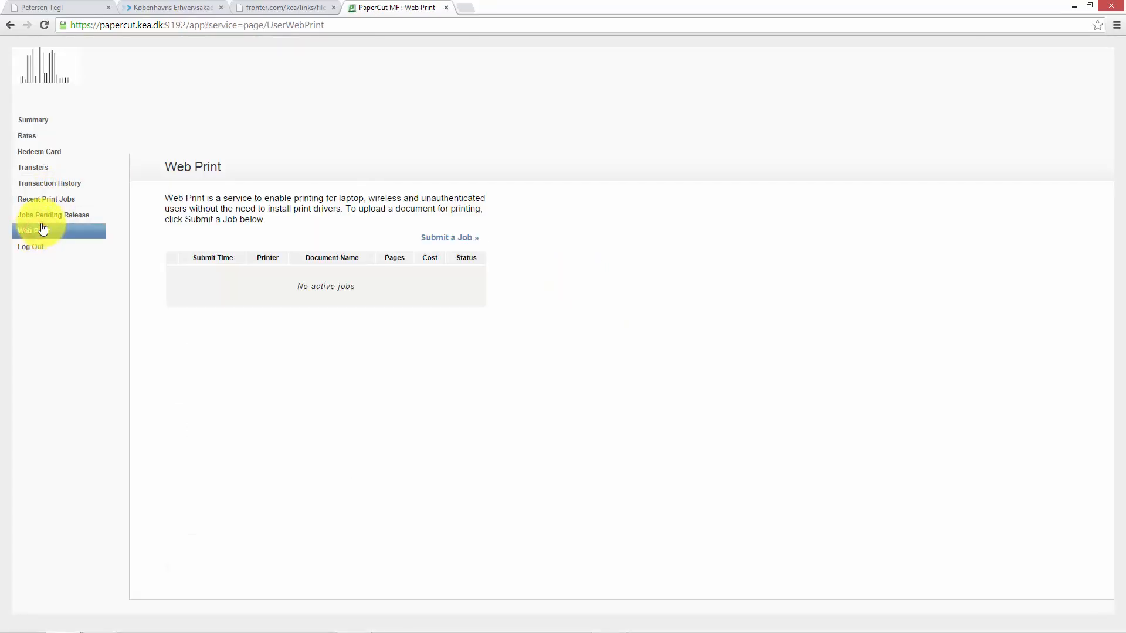
click(435, 237)
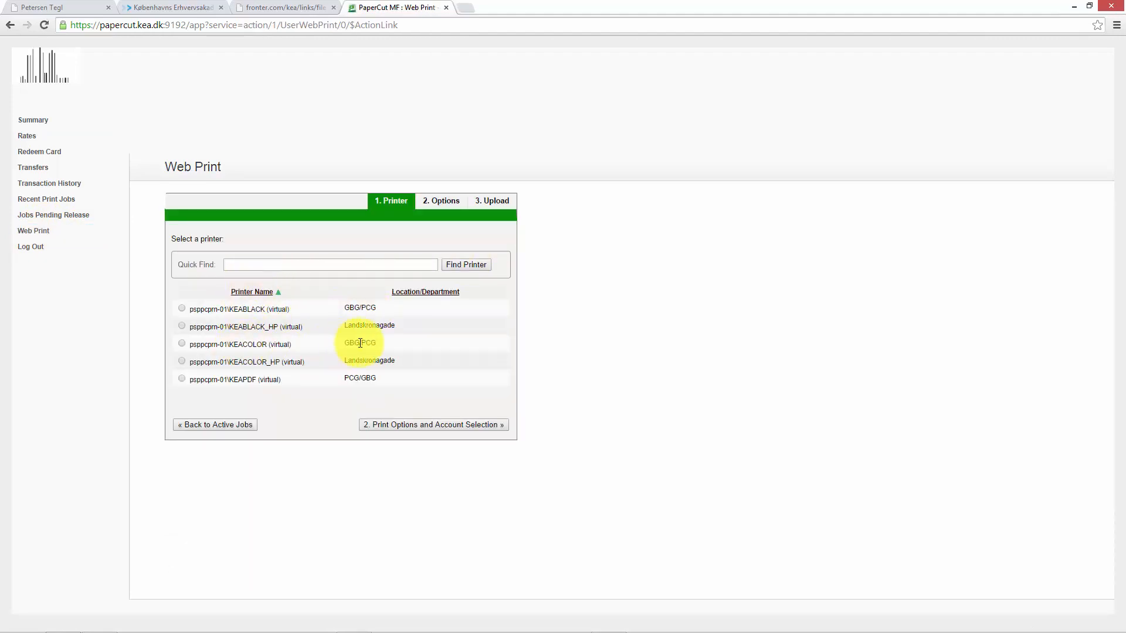
click(182, 343)
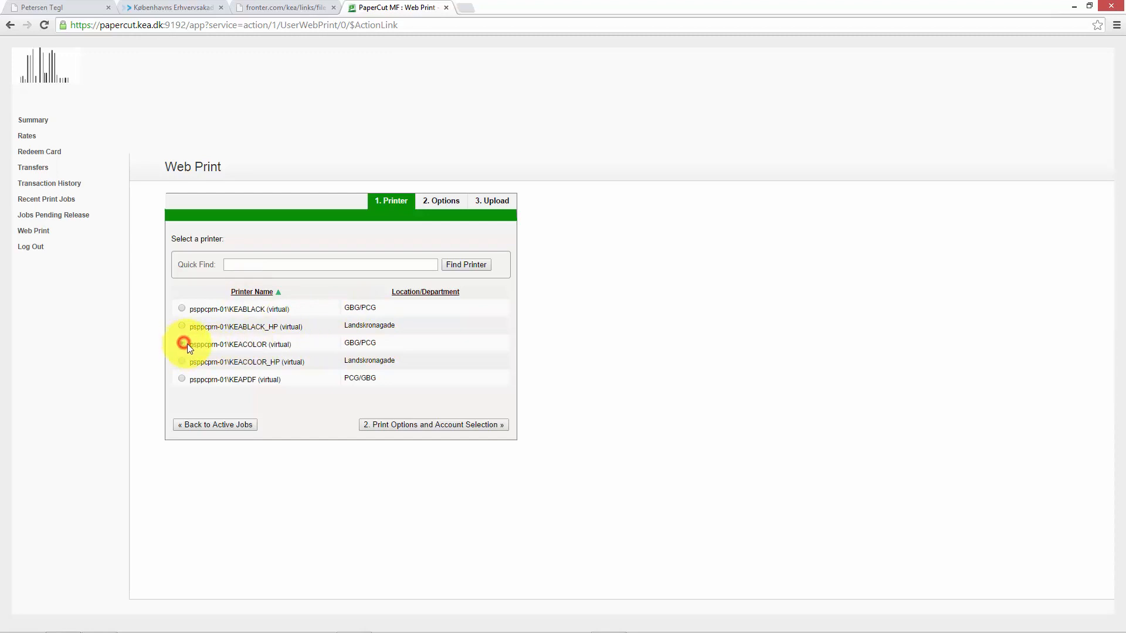
click(429, 425)
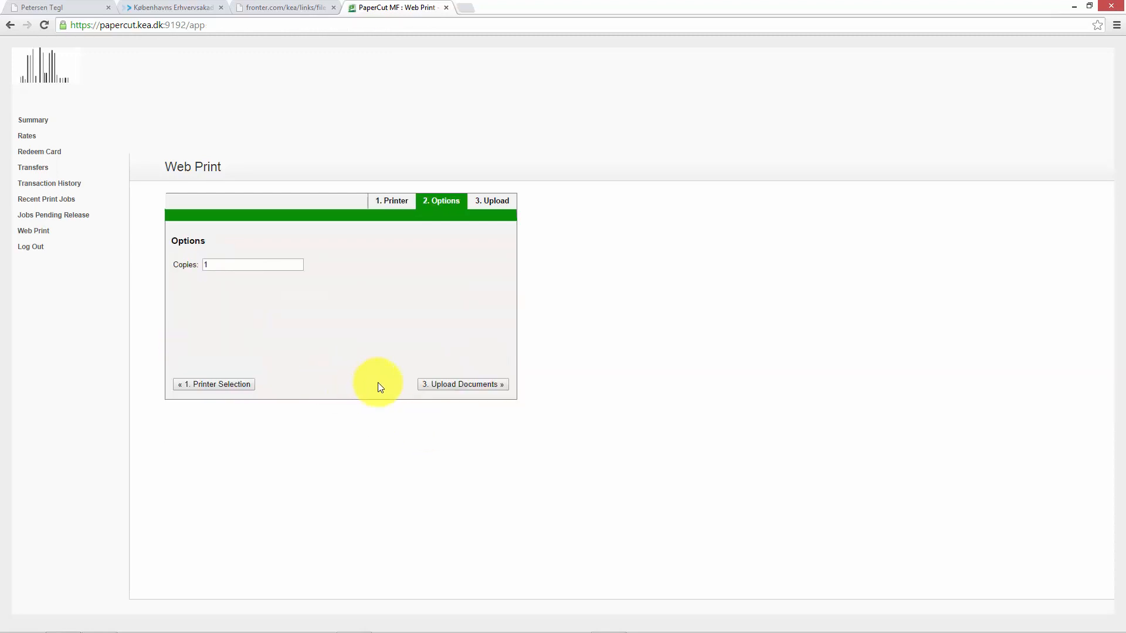
- Keep 1 copy, add Sample Intro Project 1i.pdf from the Desktop to the print job, and complete the upload
click(434, 385)
click(266, 397)
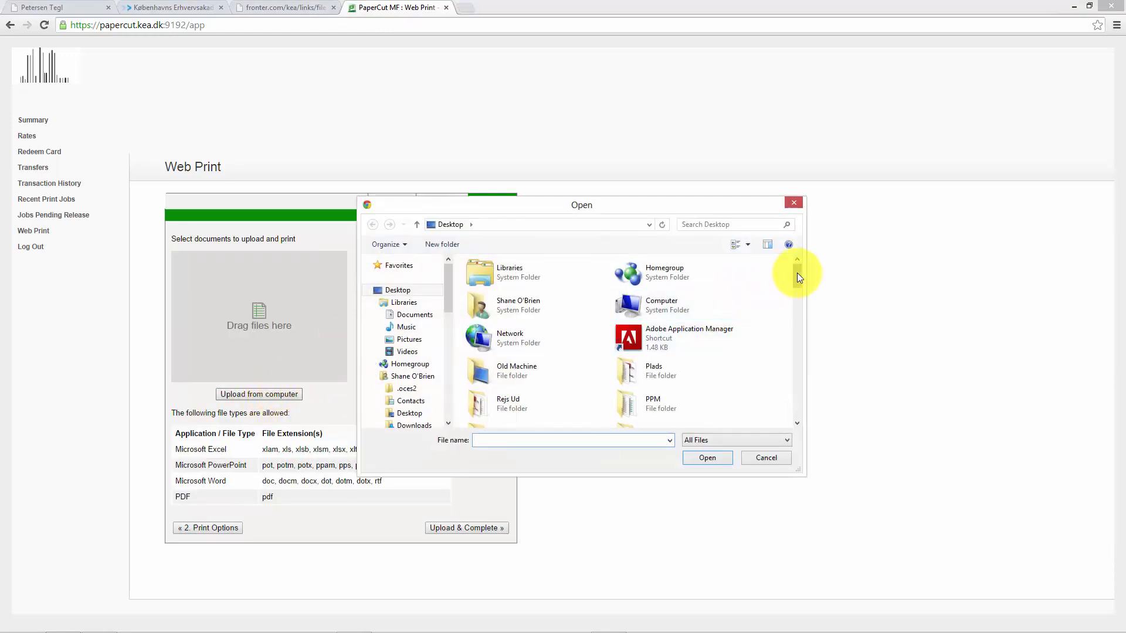
drag(796, 273, 793, 410)
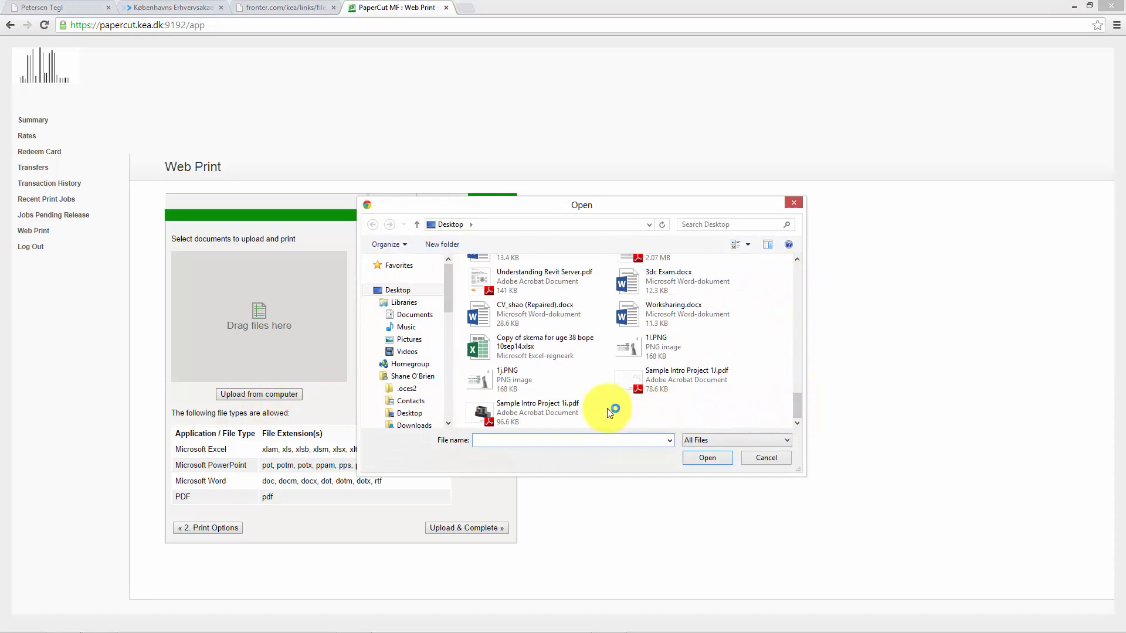
double_click(562, 410)
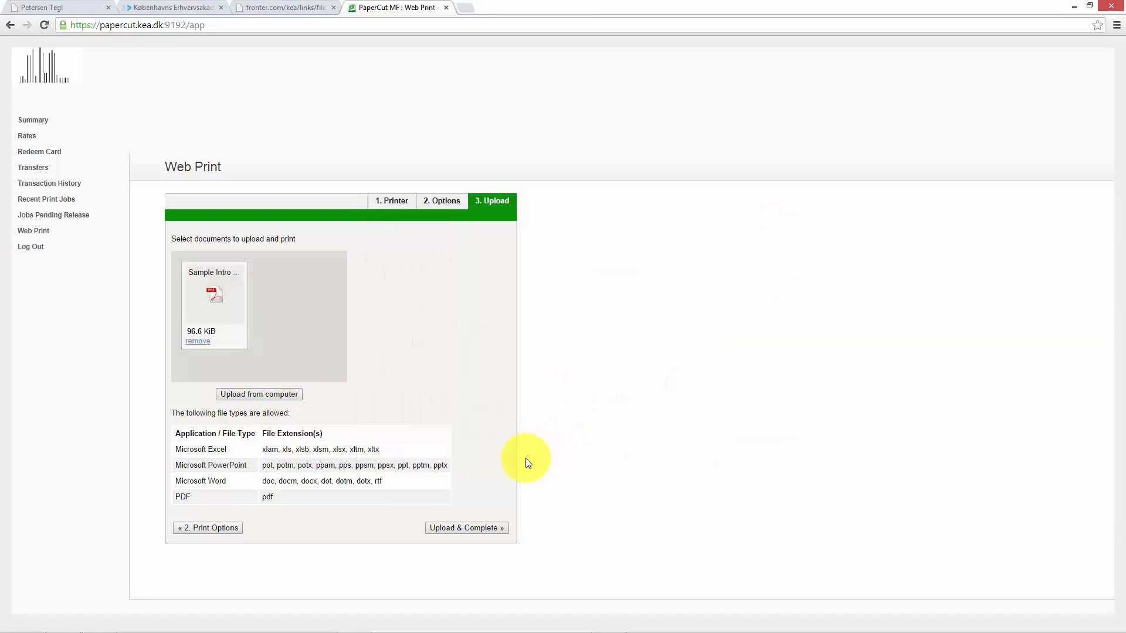
click(482, 528)
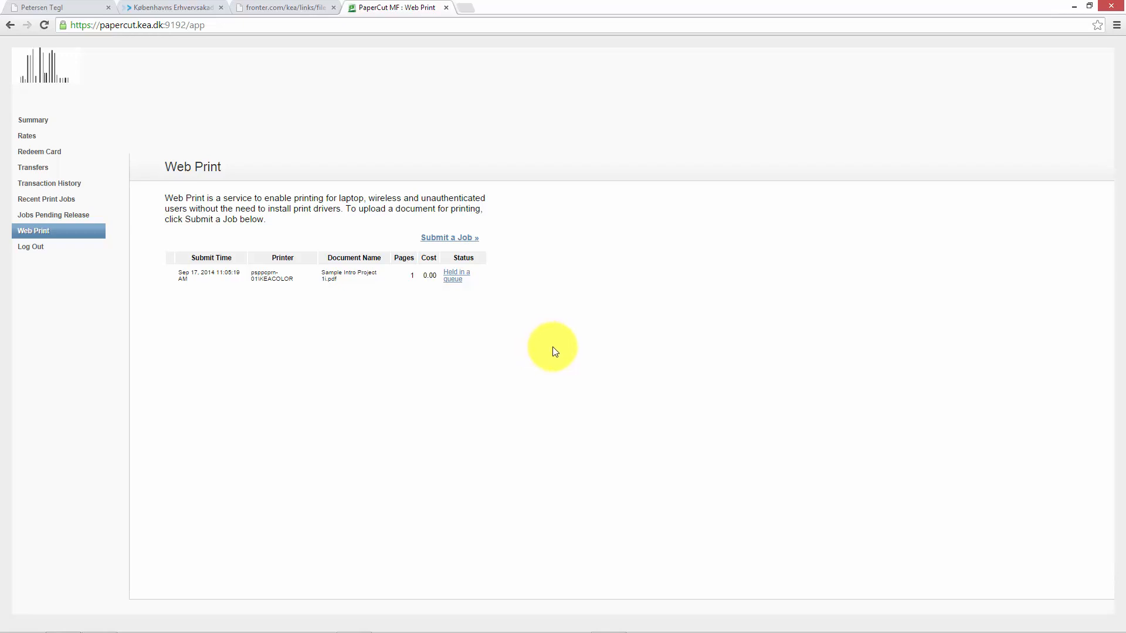
mouse_move(854, 618)
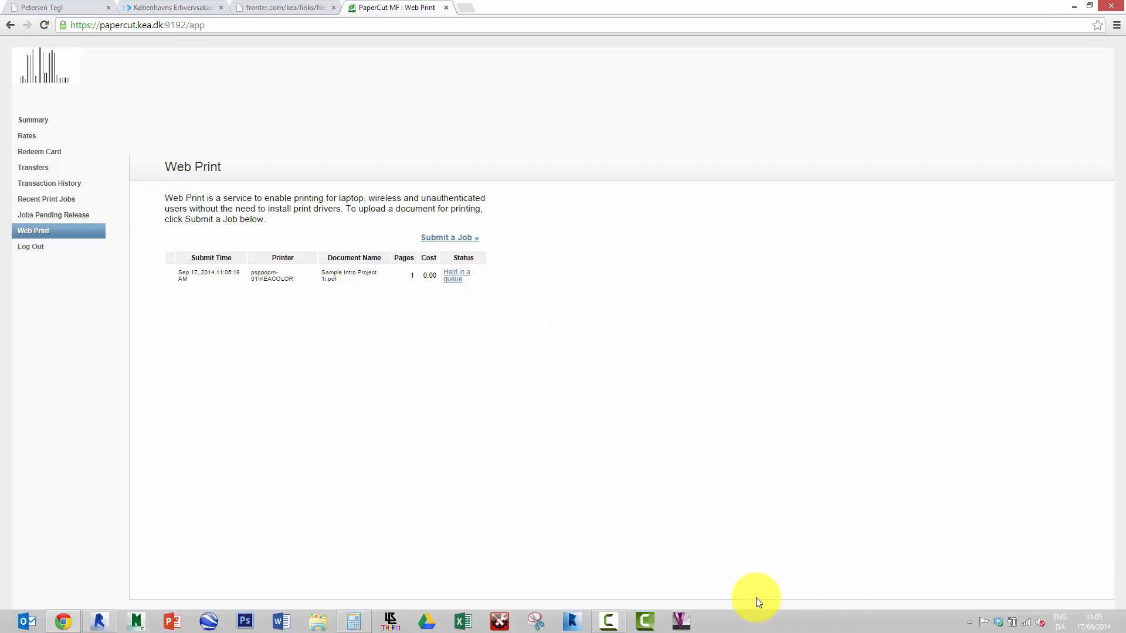